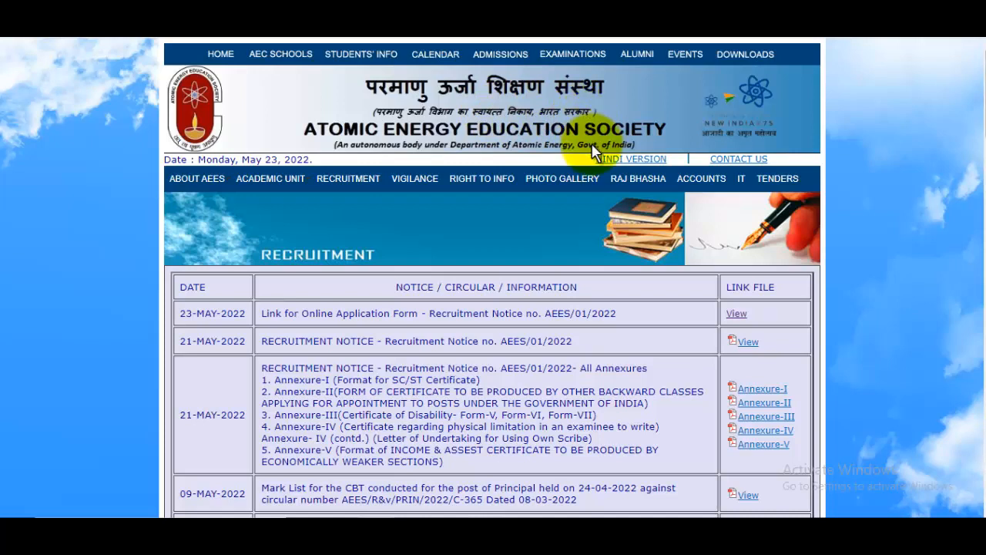
Check the 205 total posts in the blog's 2022 overview, then return to the AEES portal.
click(518, 11)
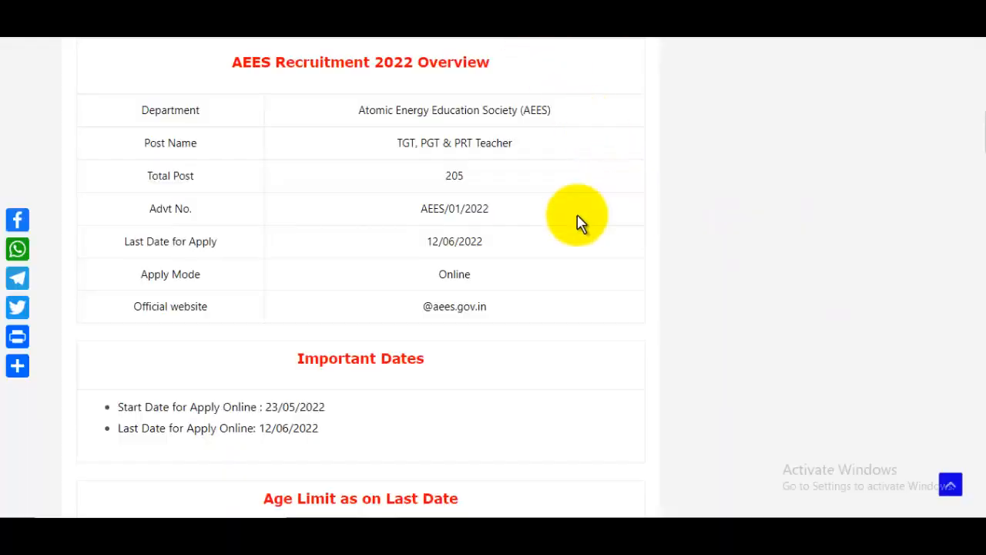
double_click(451, 180)
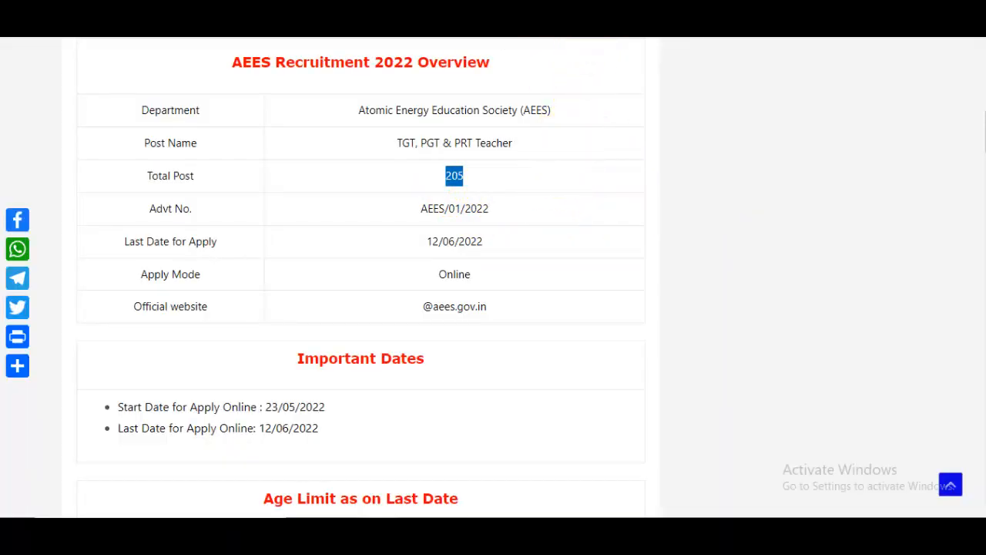
click(606, 23)
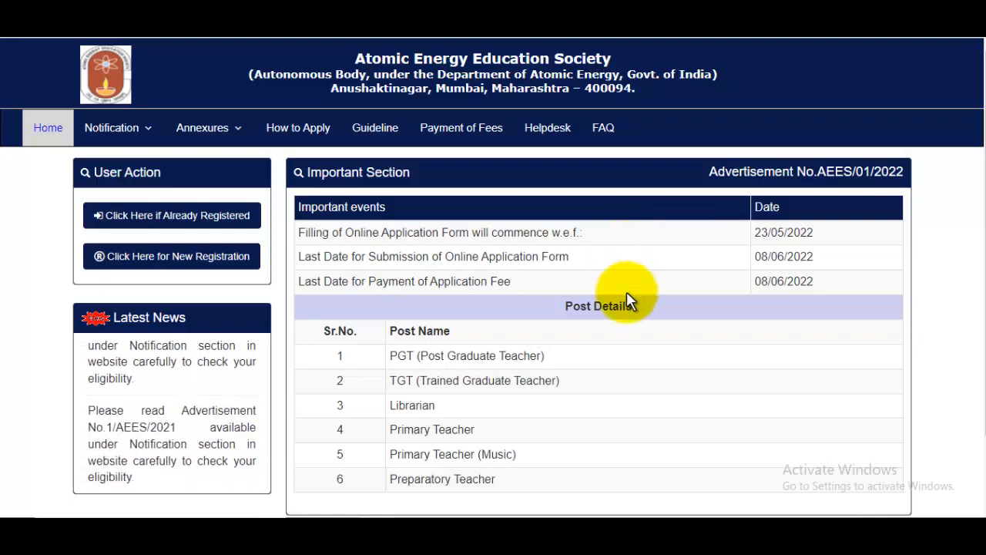
Begin a new candidate registration from the home page's User Action section.
scroll(626, 291, down, 2)
scroll(335, 247, up, 2)
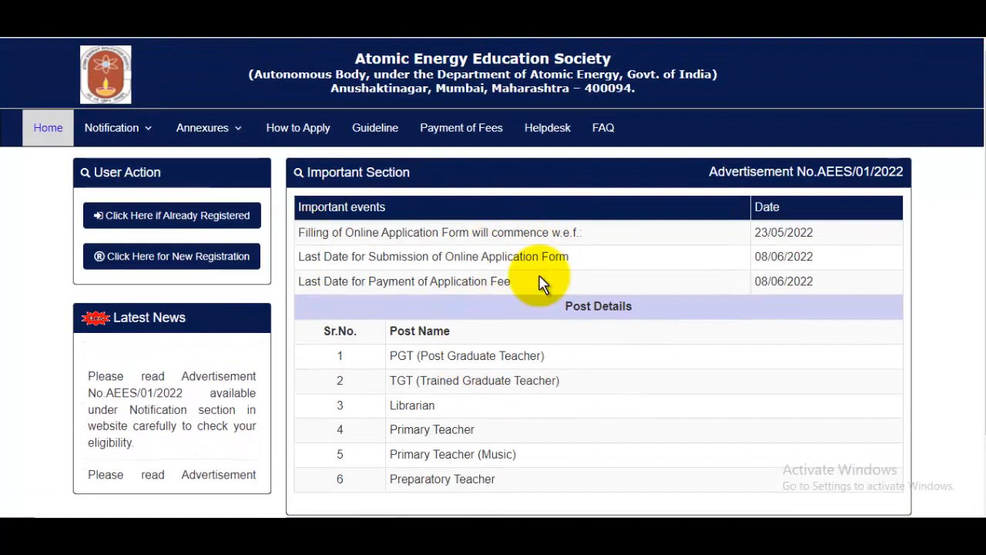
click(168, 262)
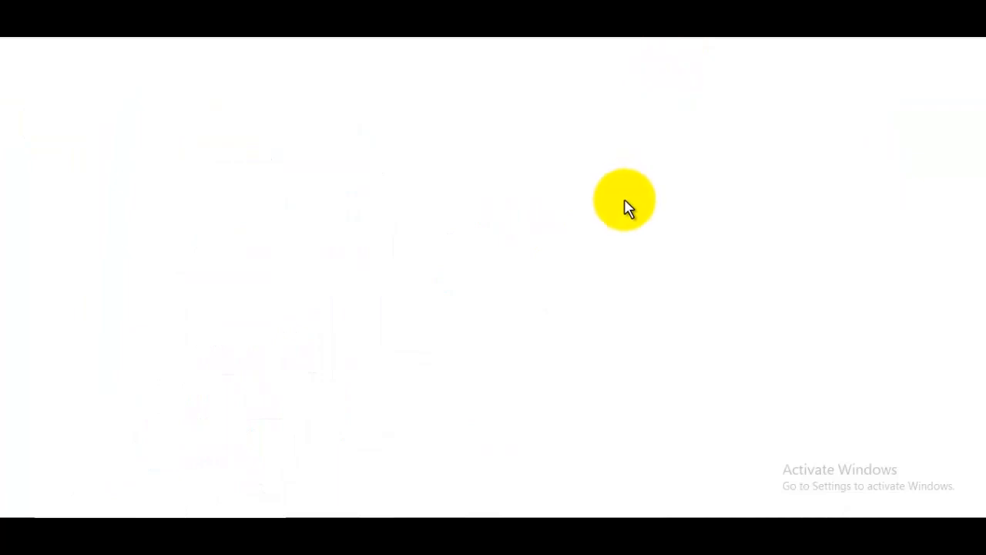
Zoom the page to 125% and choose Primary Teacher as the post applied for.
scroll(634, 221, down, 2)
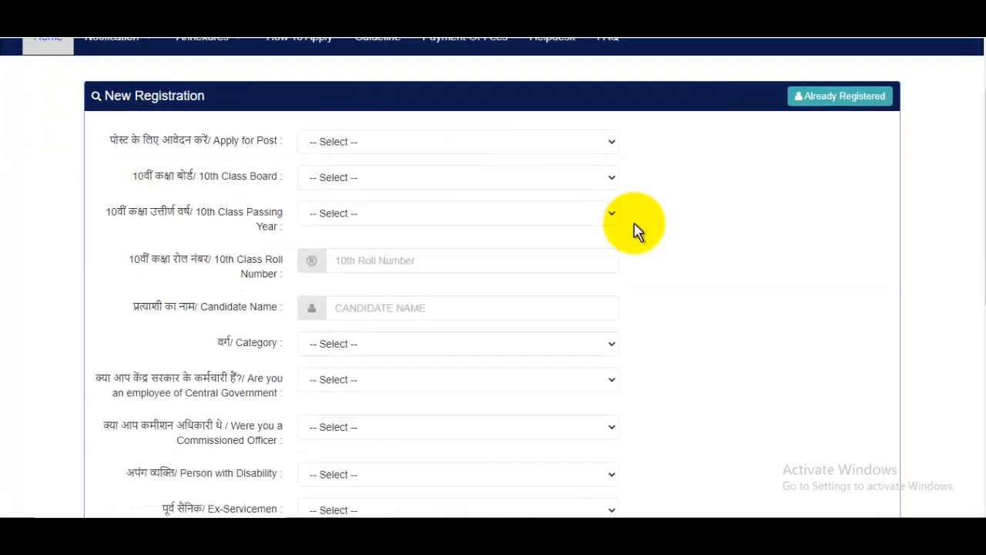
key(ctrl+plus)
key(ctrl+plus)
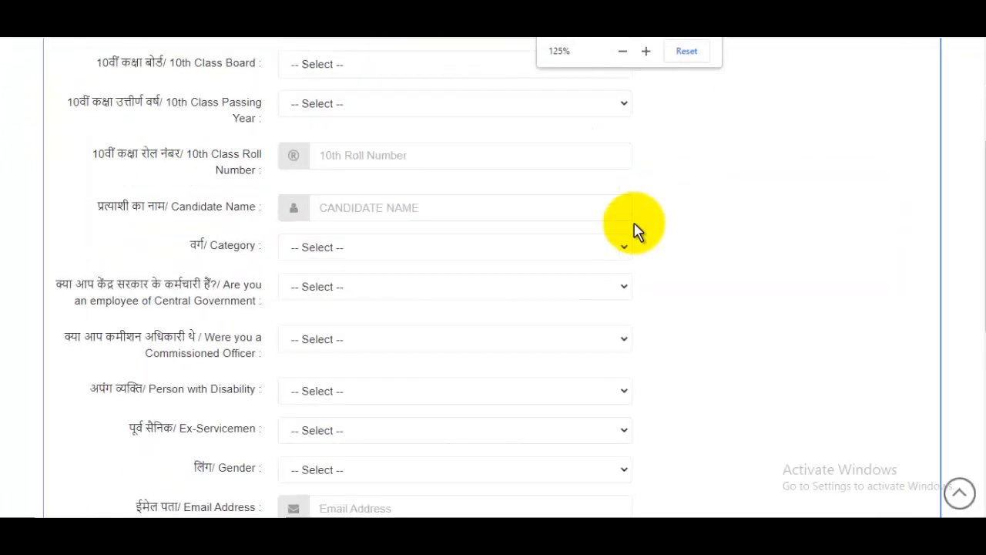
scroll(634, 230, up, 3)
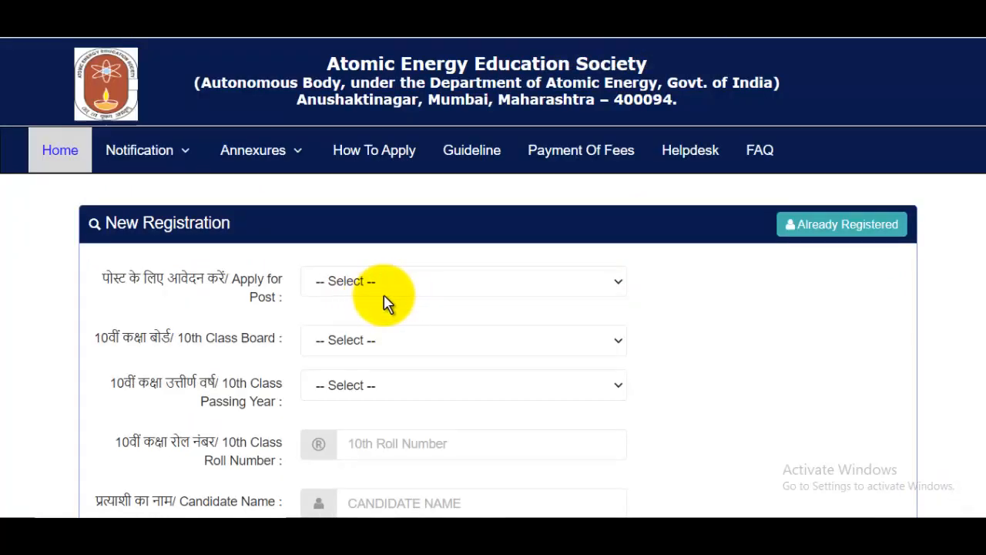
click(443, 291)
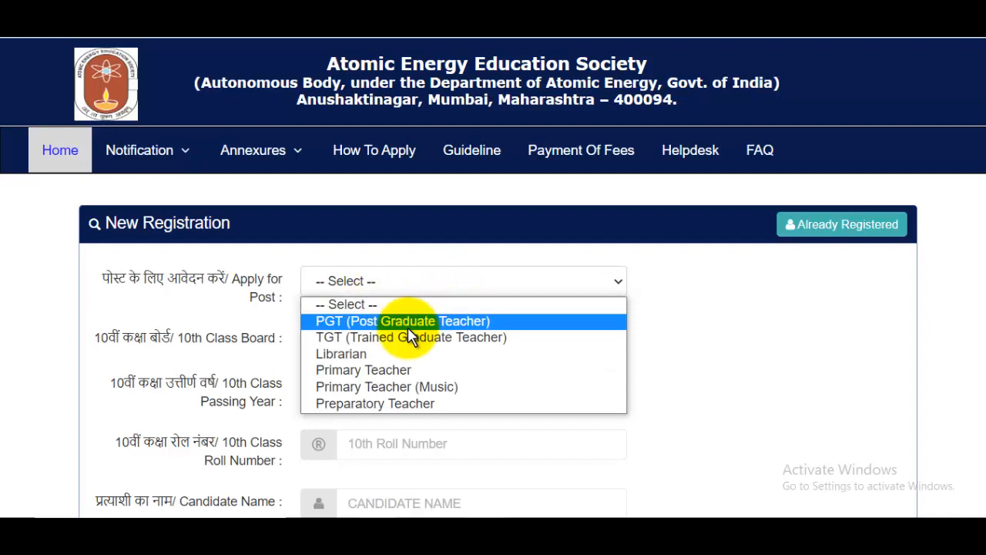
click(423, 371)
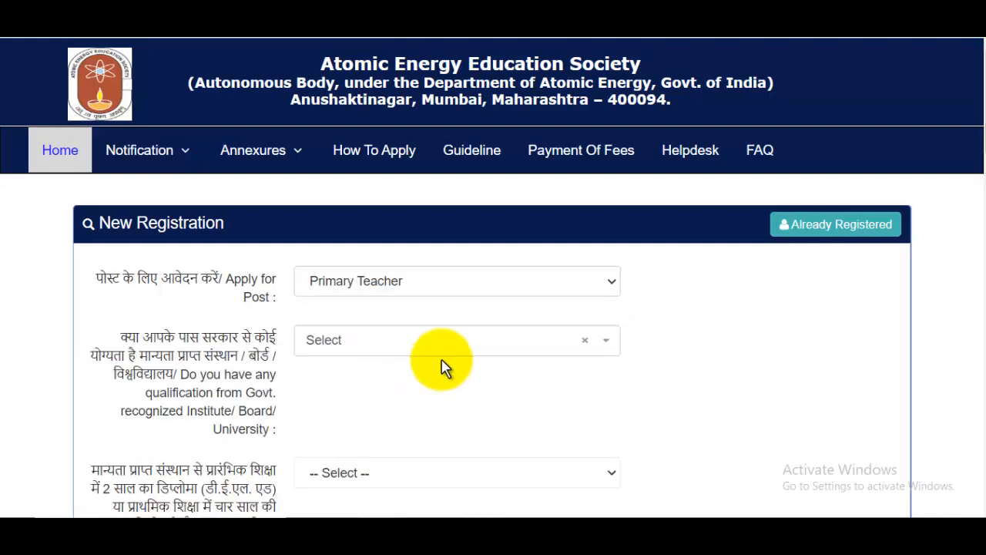
Select 'Graduation in any subject with at least 50% marks in aggregate or equivalent CGPA' as the qualification.
scroll(436, 346, down, 1)
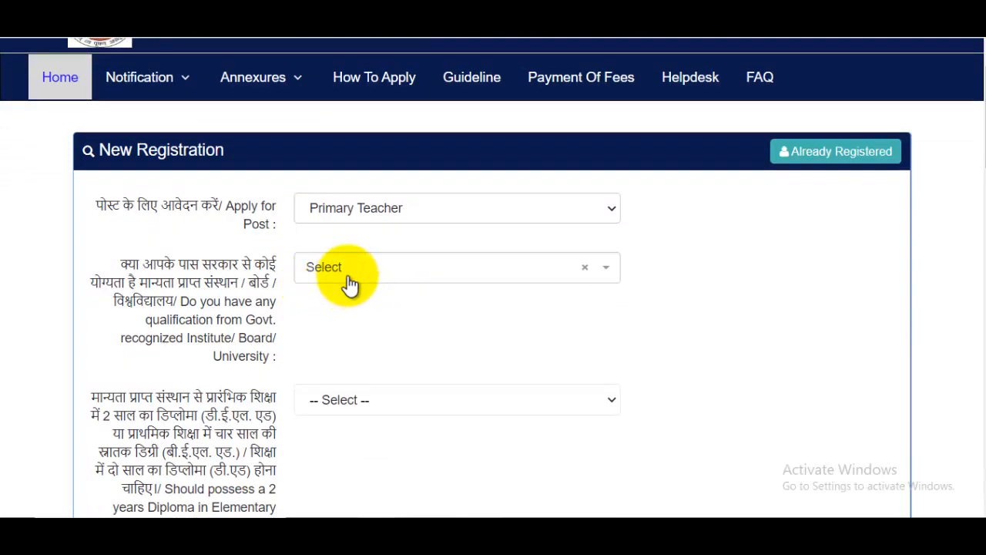
click(553, 283)
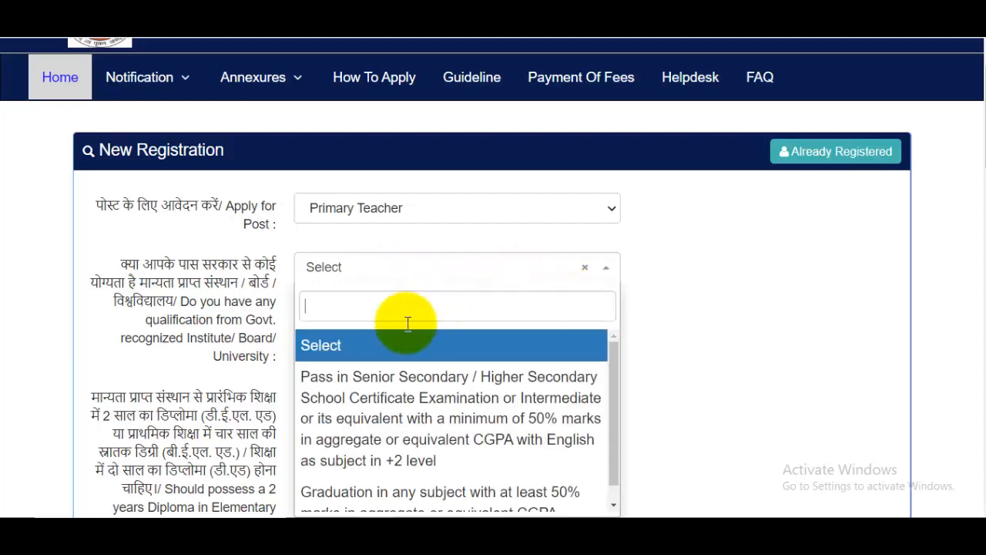
scroll(466, 394, down, 1)
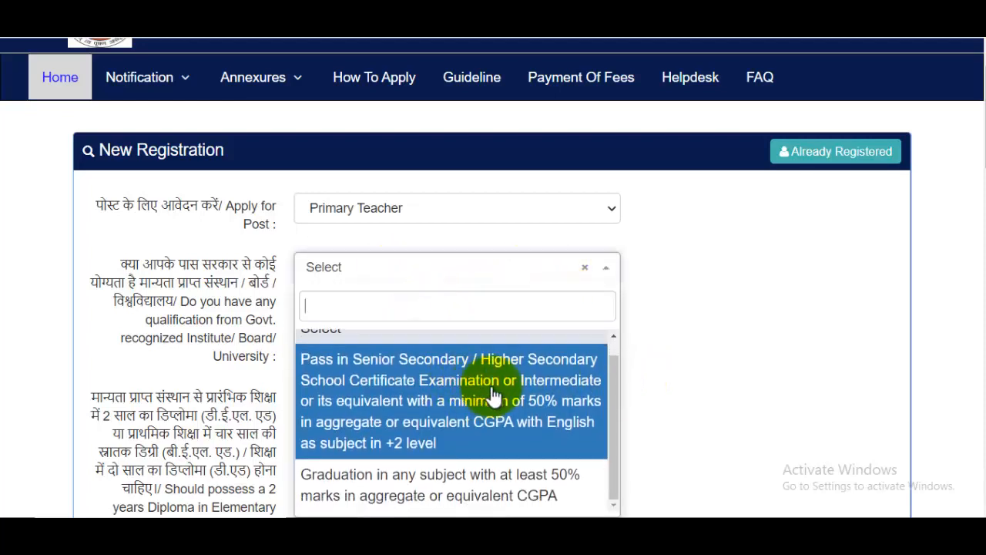
scroll(493, 399, up, 1)
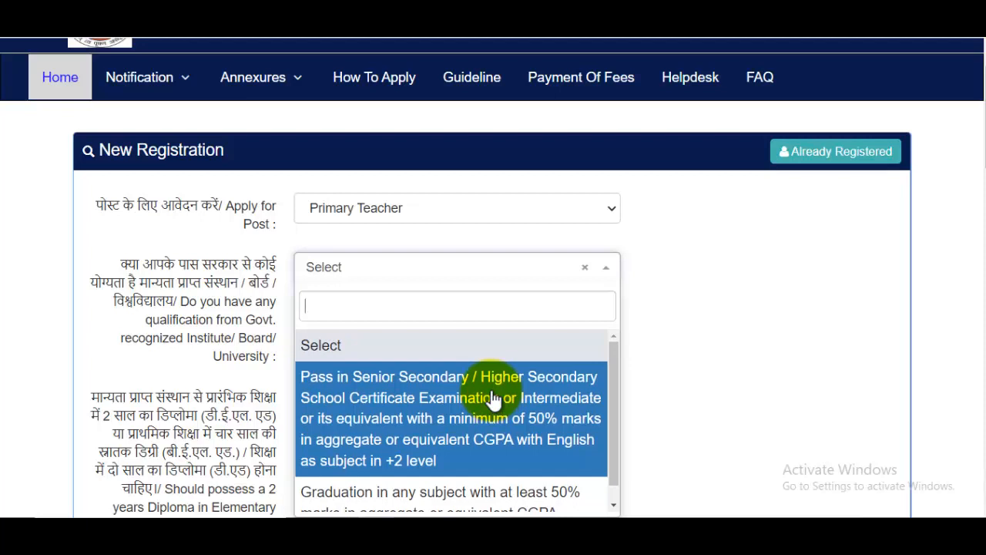
scroll(493, 400, down, 1)
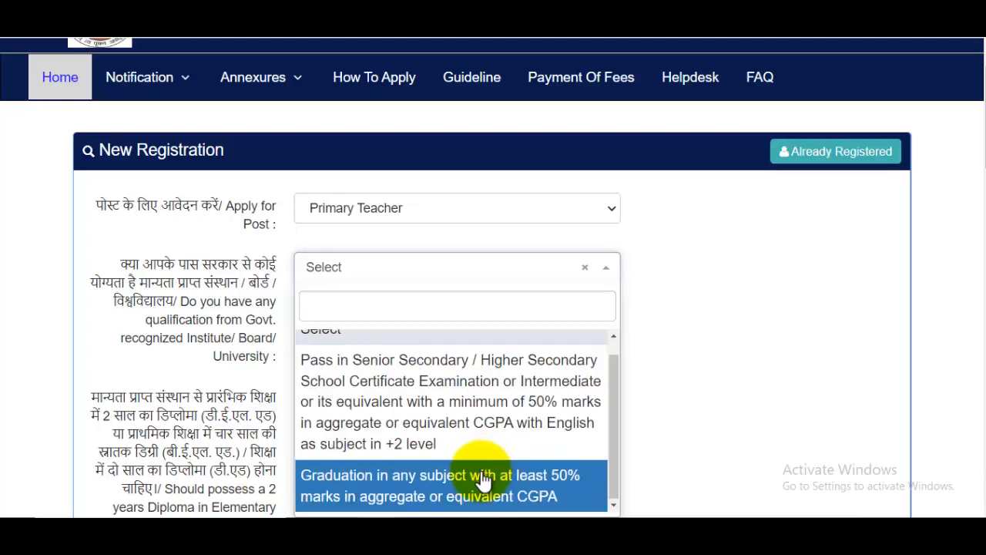
click(499, 473)
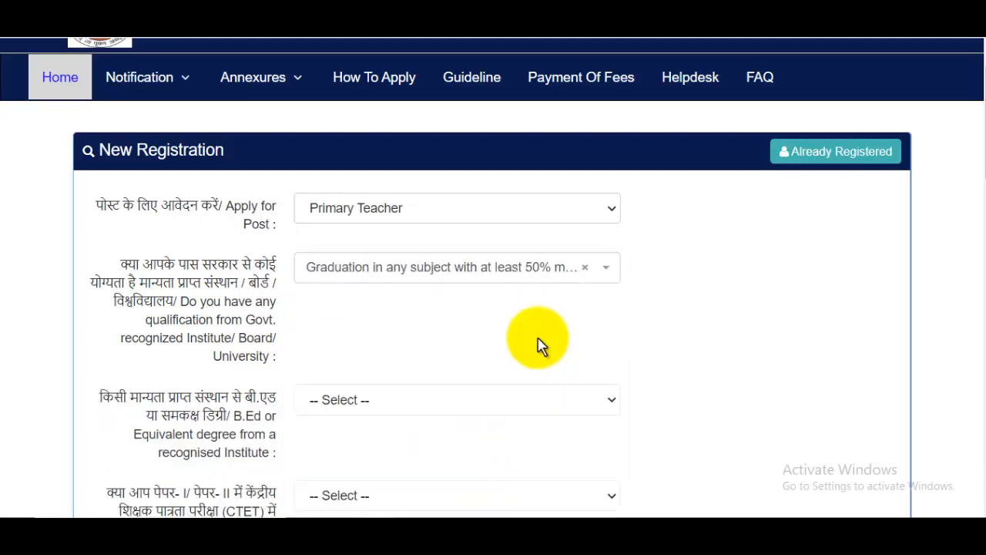
scroll(539, 346, down, 2)
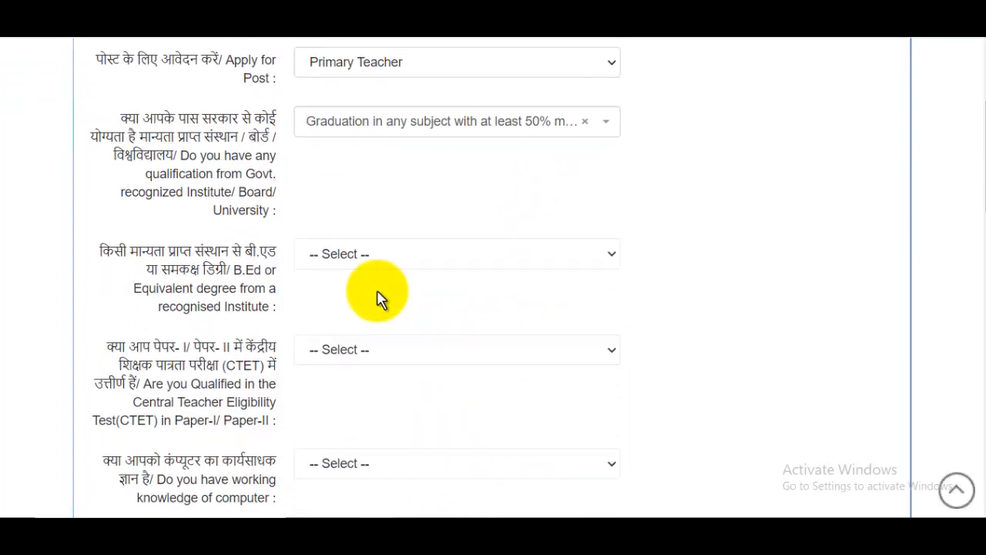
Answer Yes to the B.Ed degree and CTET questions, correcting CTET from No.
click(408, 257)
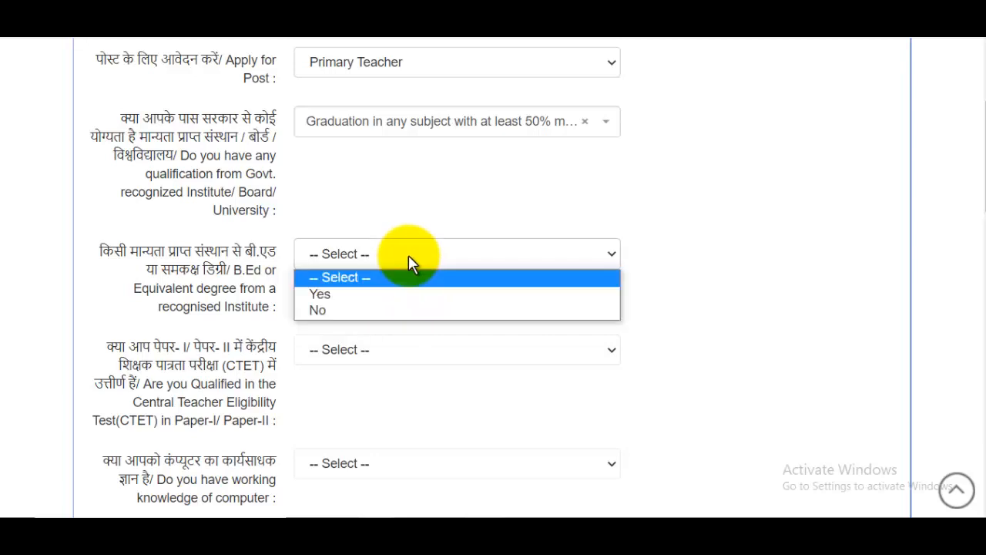
click(365, 294)
scroll(381, 302, down, 1)
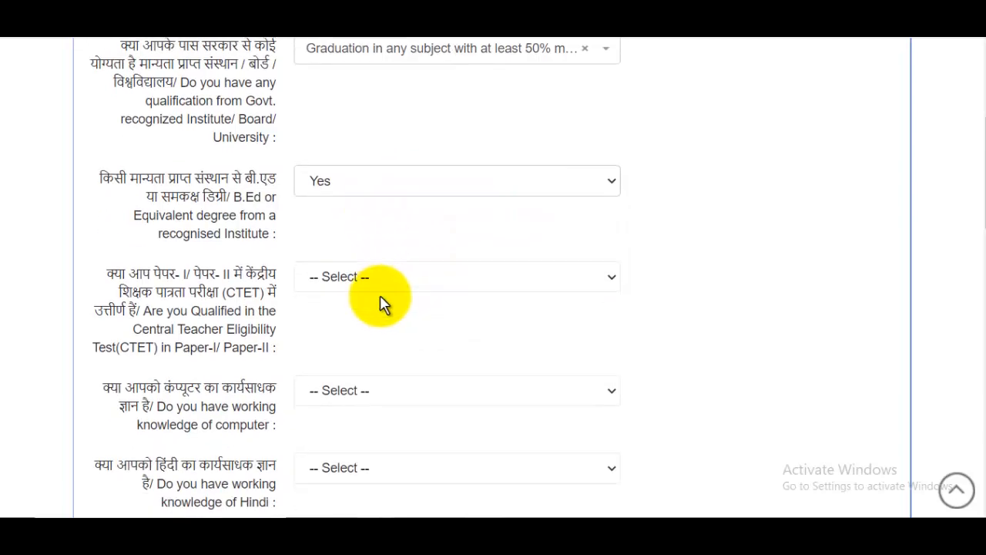
scroll(343, 297, down, 2)
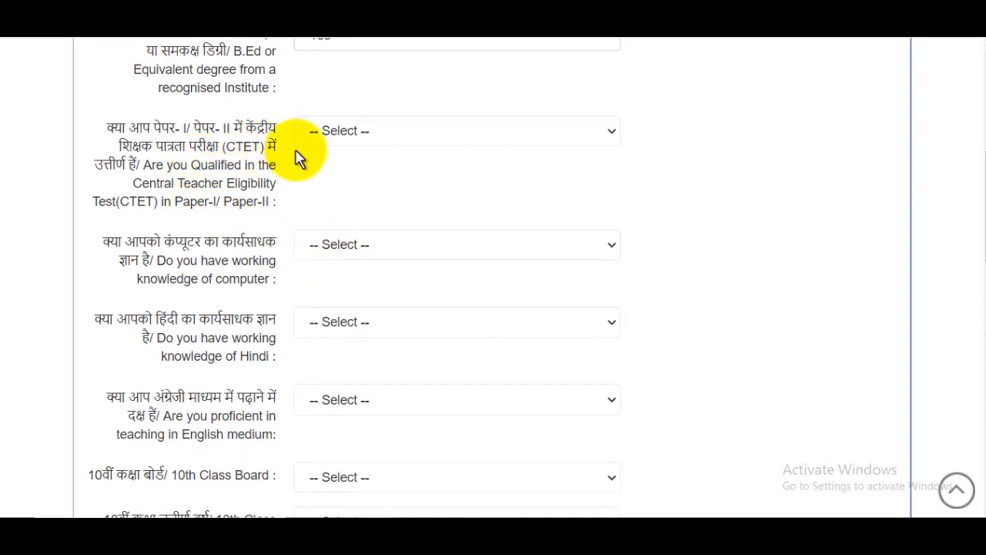
click(346, 130)
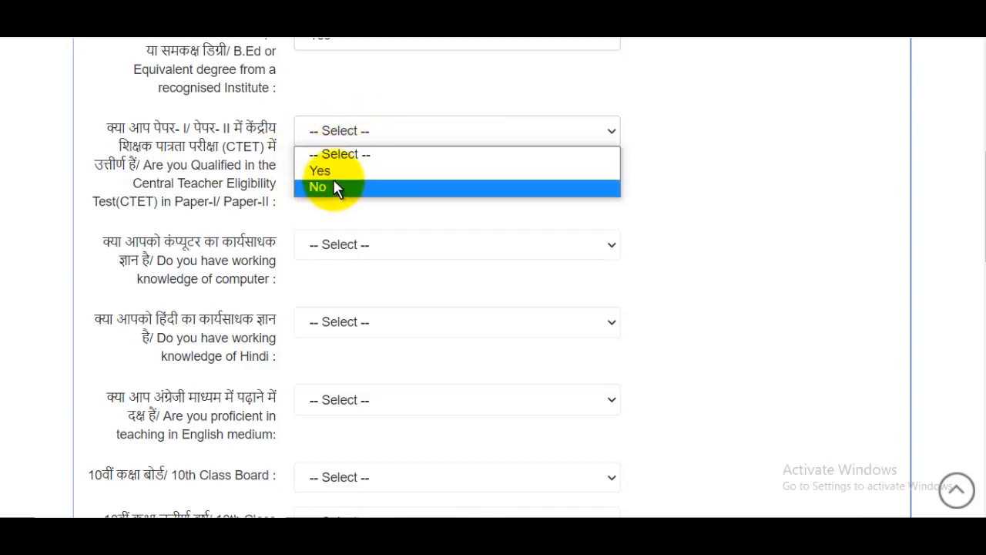
click(333, 185)
click(336, 139)
click(330, 165)
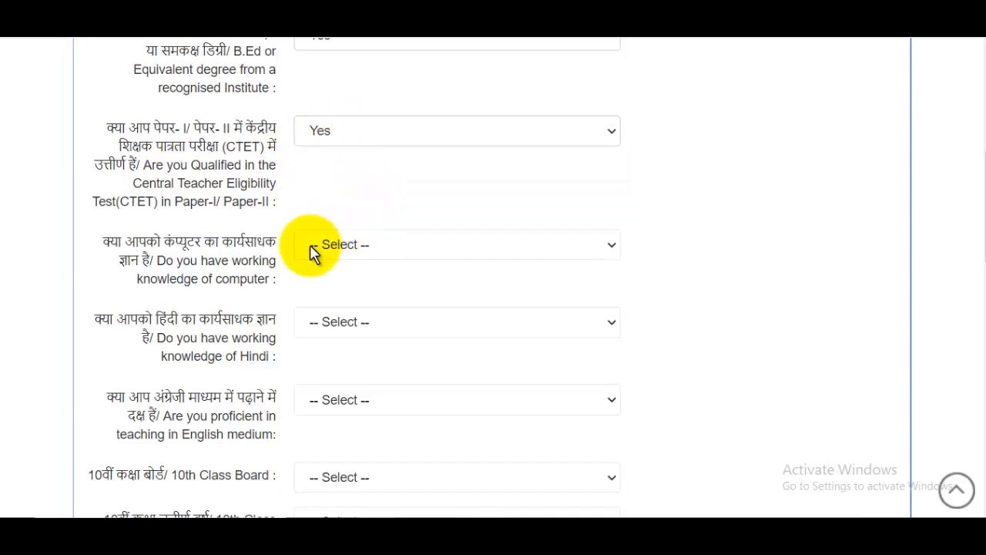
scroll(308, 254, down, 1)
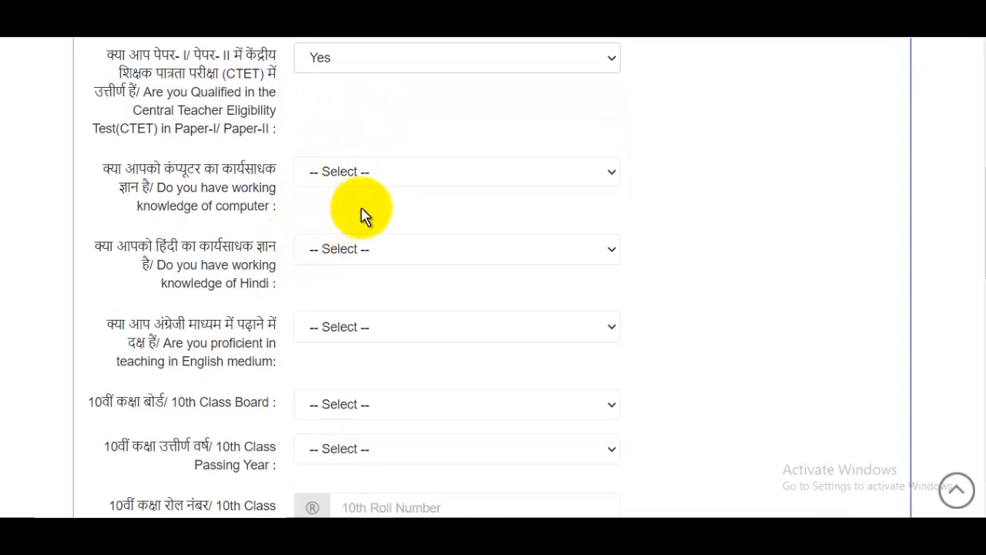
Answer Yes to the computer knowledge, Hindi knowledge and English-medium teaching questions.
click(375, 179)
click(349, 211)
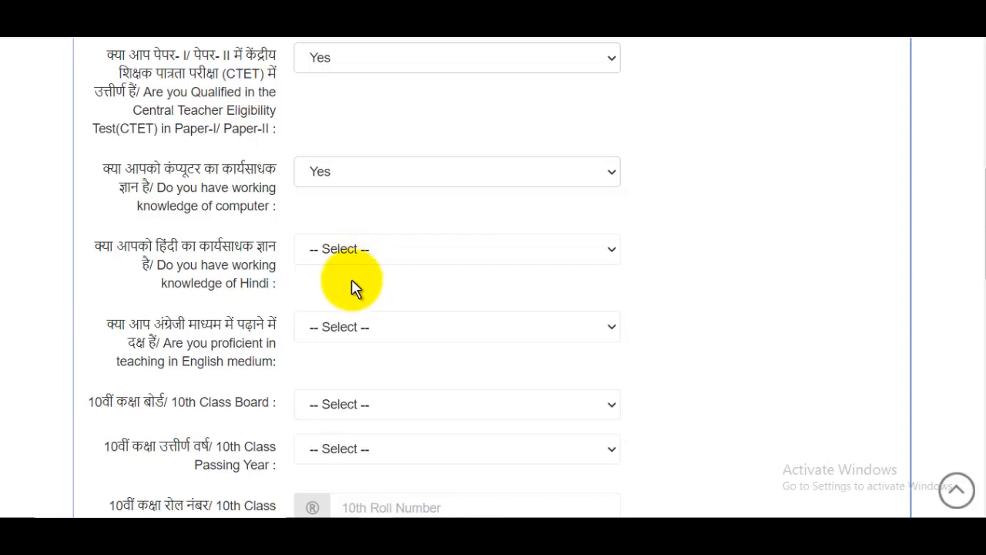
click(368, 253)
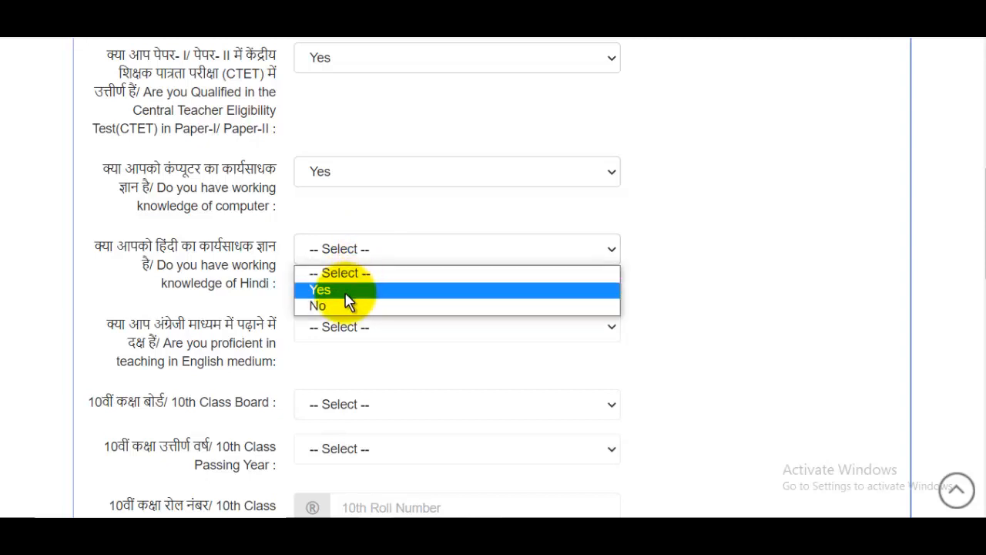
click(335, 289)
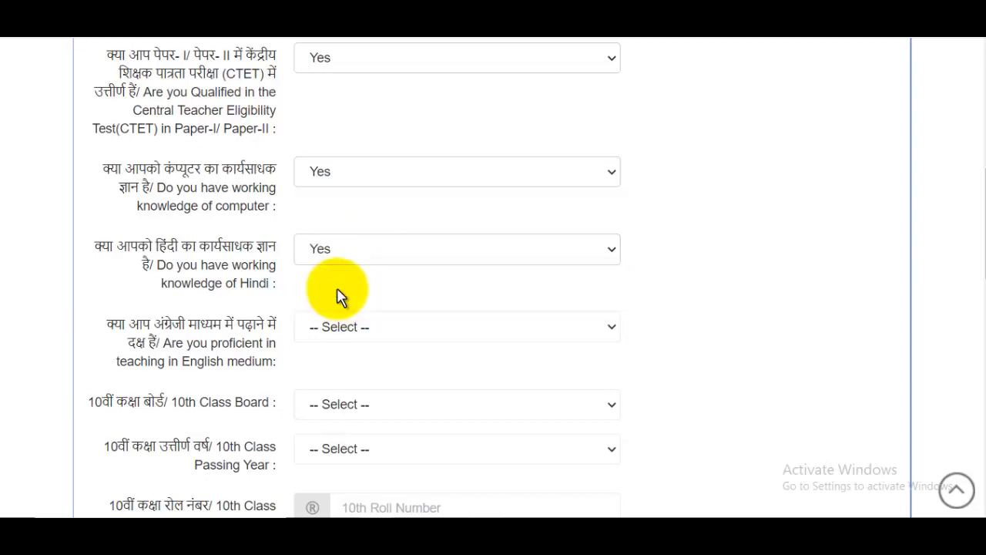
scroll(313, 260, down, 1)
click(356, 256)
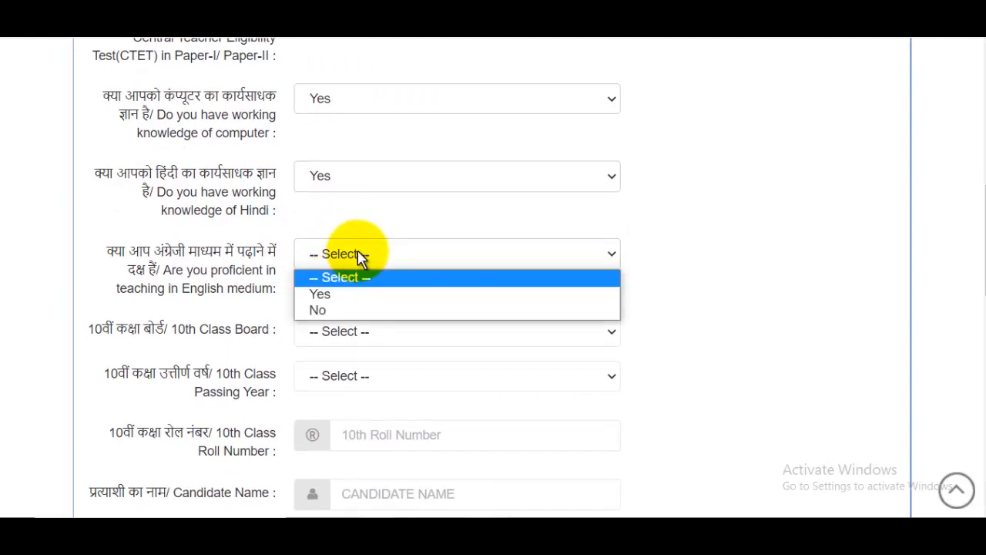
click(347, 295)
scroll(378, 293, down, 2)
scroll(378, 293, down, 1)
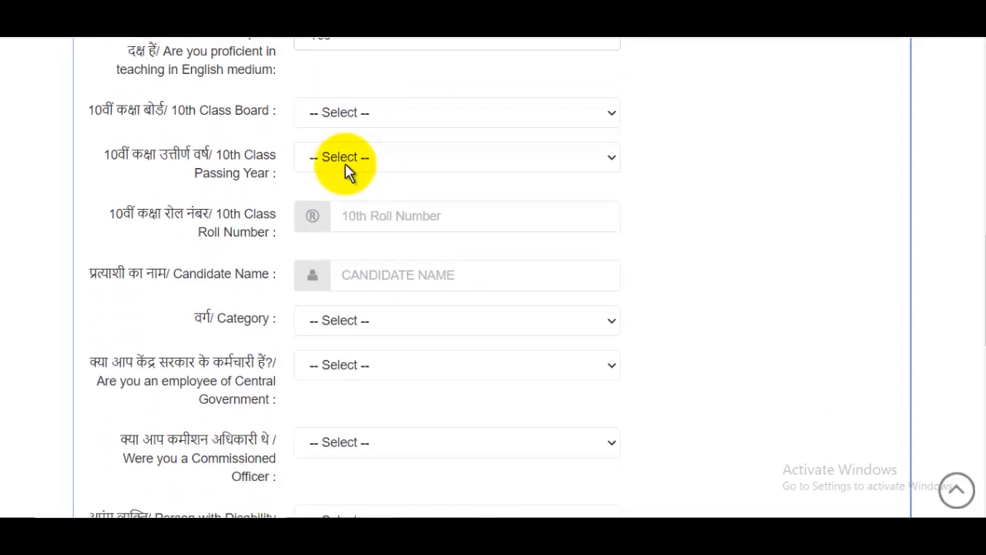
Set the 10th Class Board to the U.P. board and the passing year to 2010.
click(348, 114)
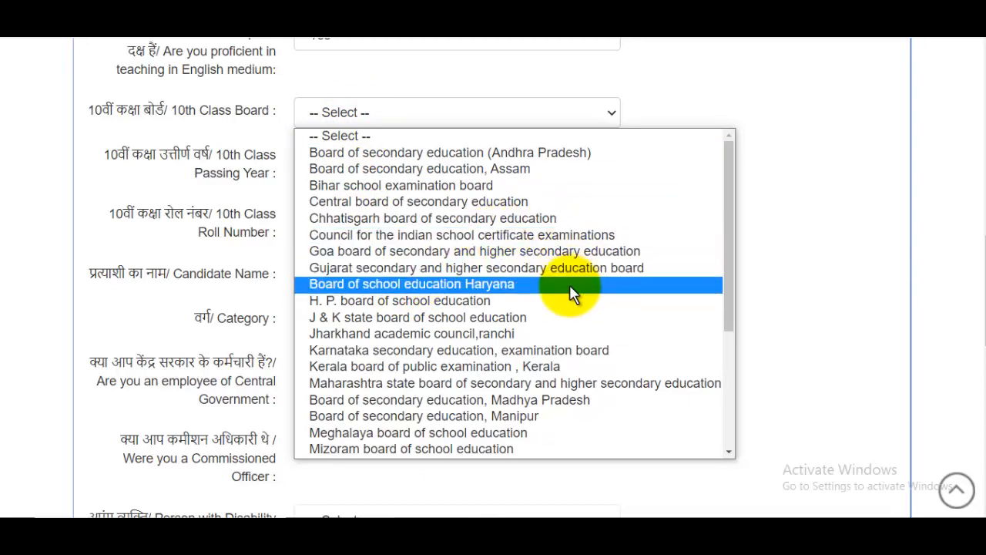
scroll(570, 293, down, 5)
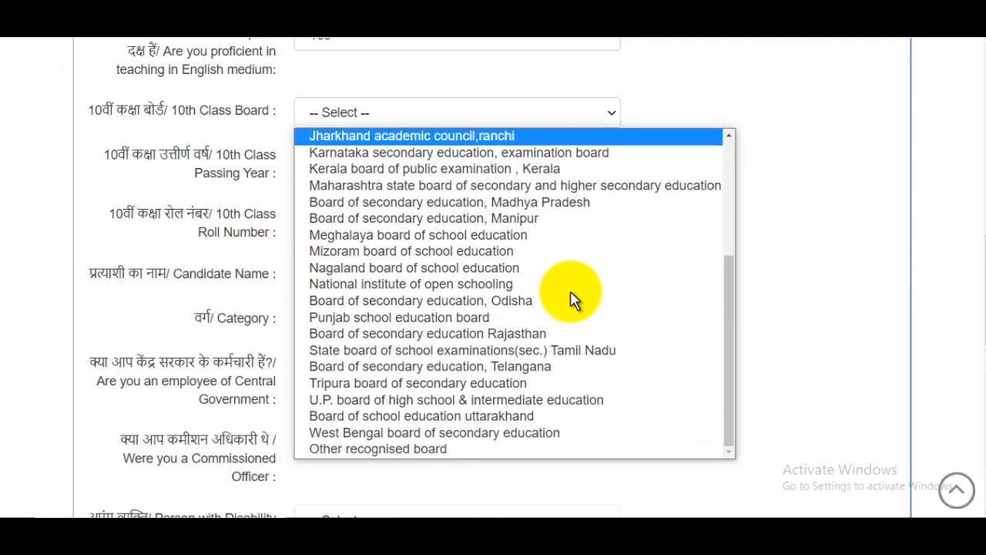
click(447, 399)
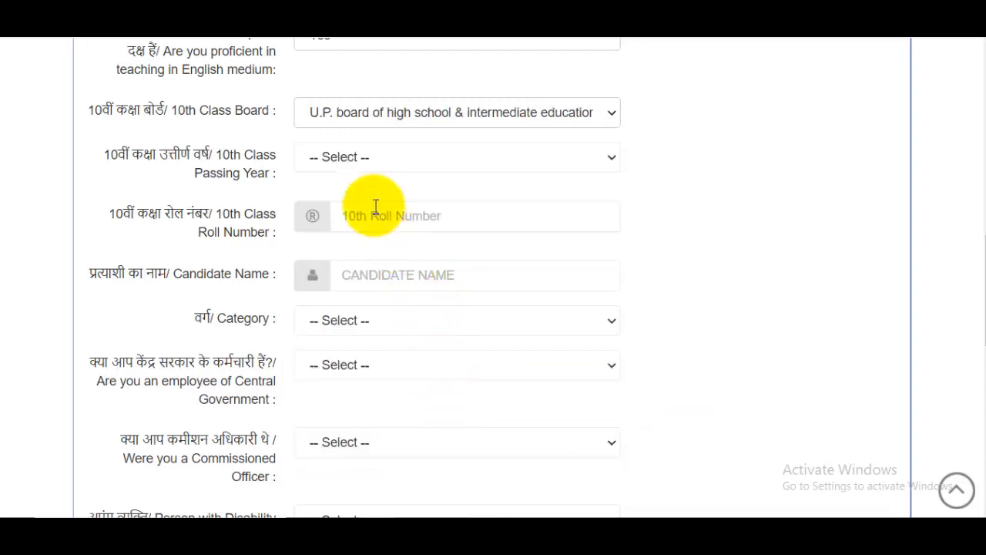
click(374, 163)
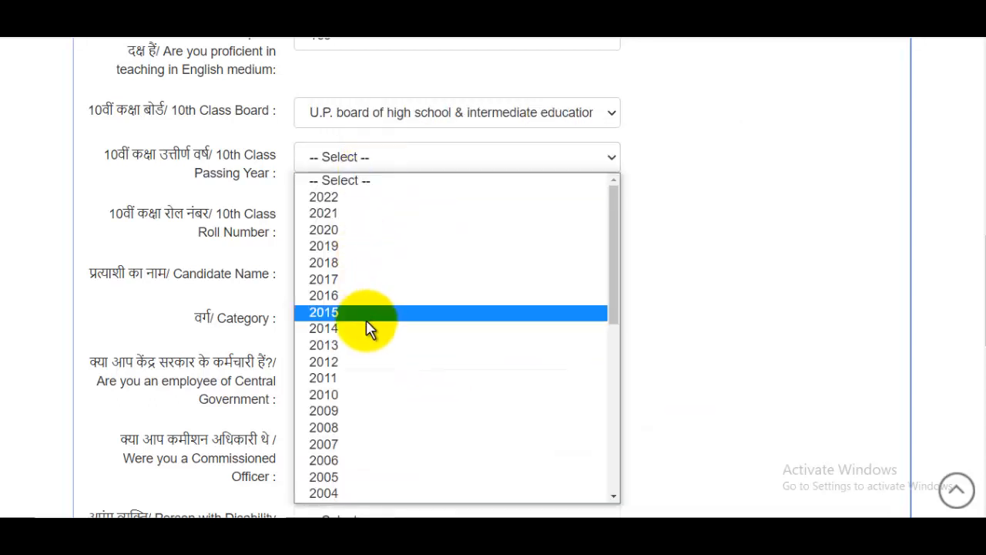
click(349, 395)
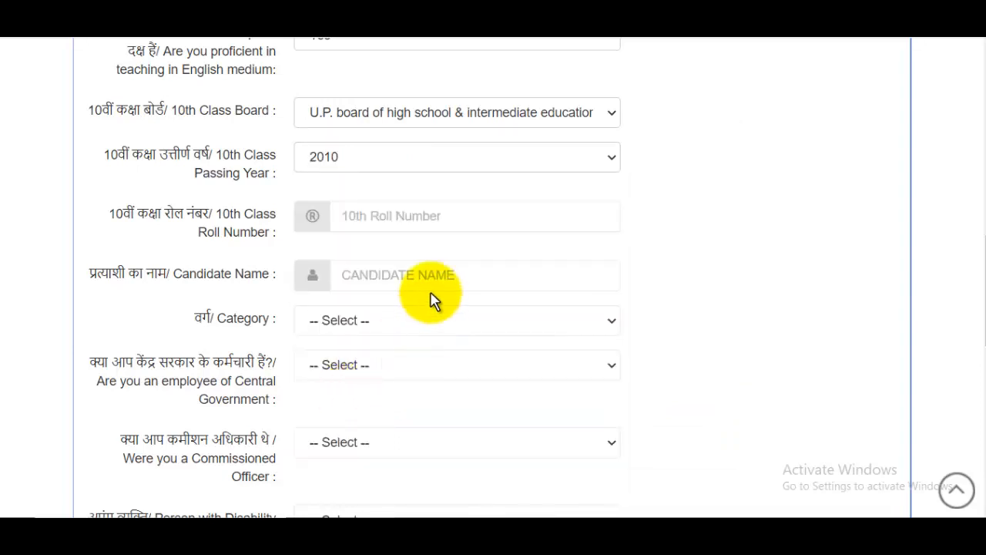
click(396, 218)
Enter the candidate's name and set Category to ST.
scroll(451, 216, down, 1)
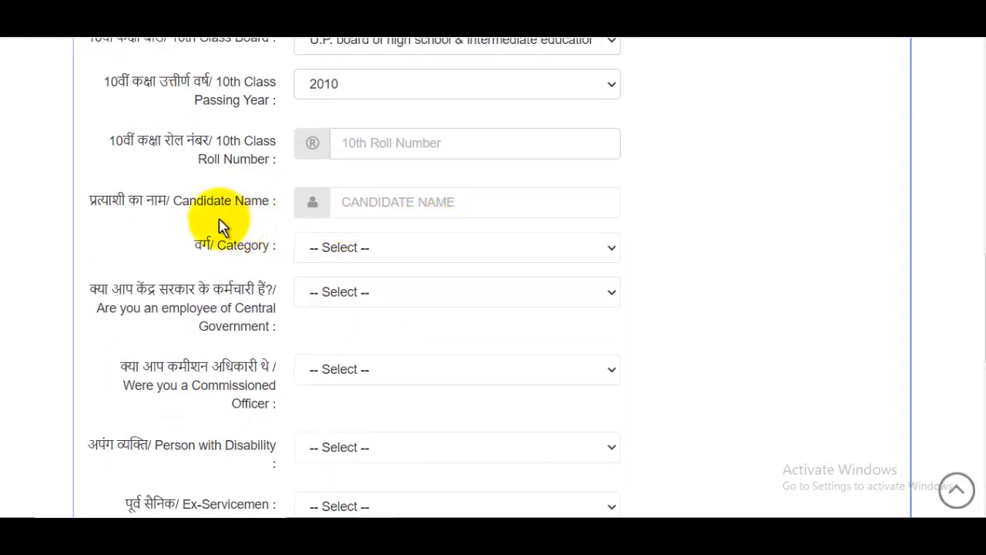
click(415, 204)
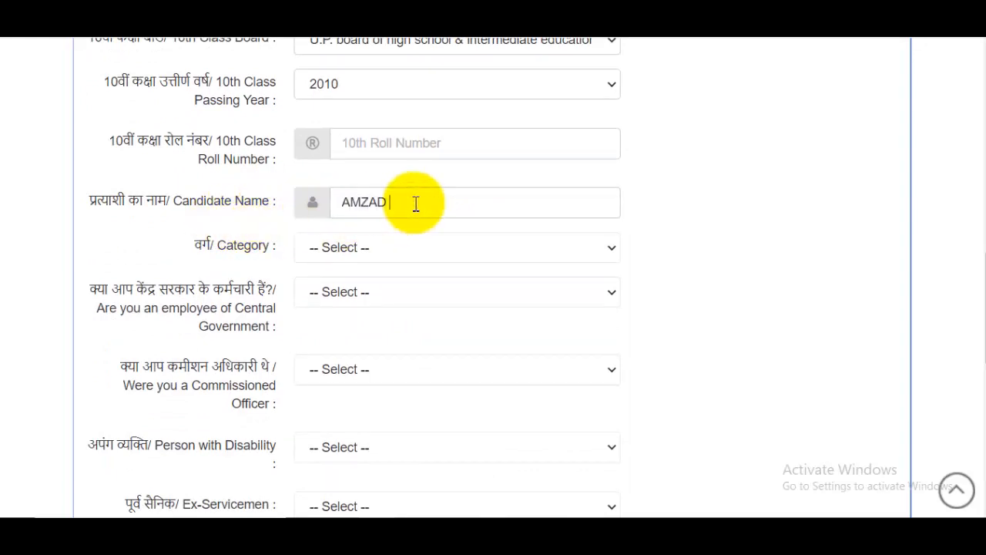
click(405, 248)
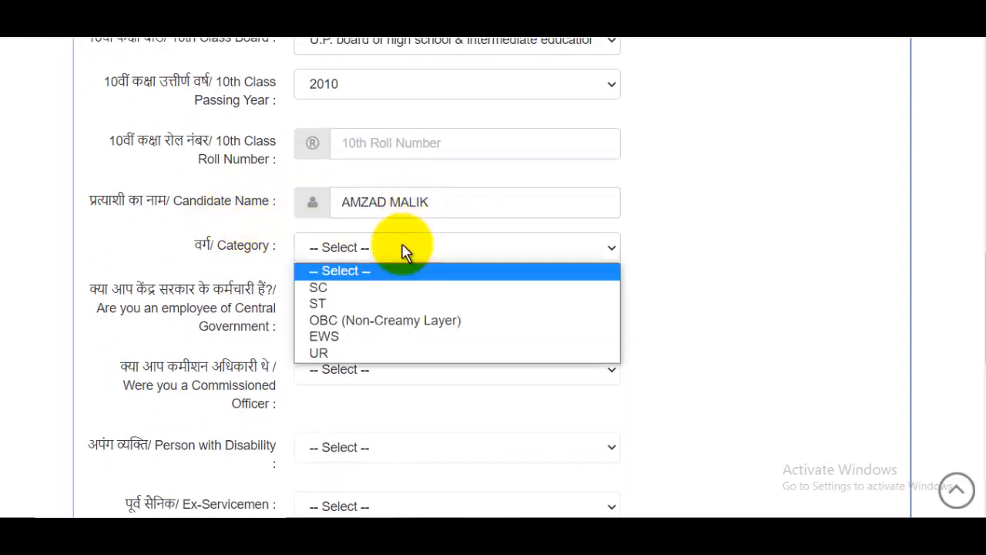
click(335, 303)
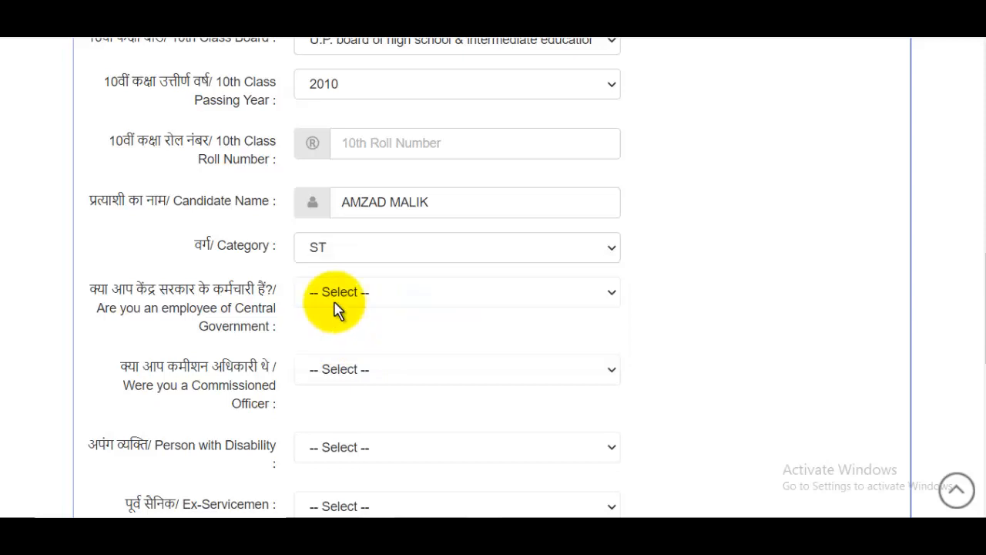
Answer No to central government employee, commissioned officer, disability and ex-servicemen questions.
click(373, 292)
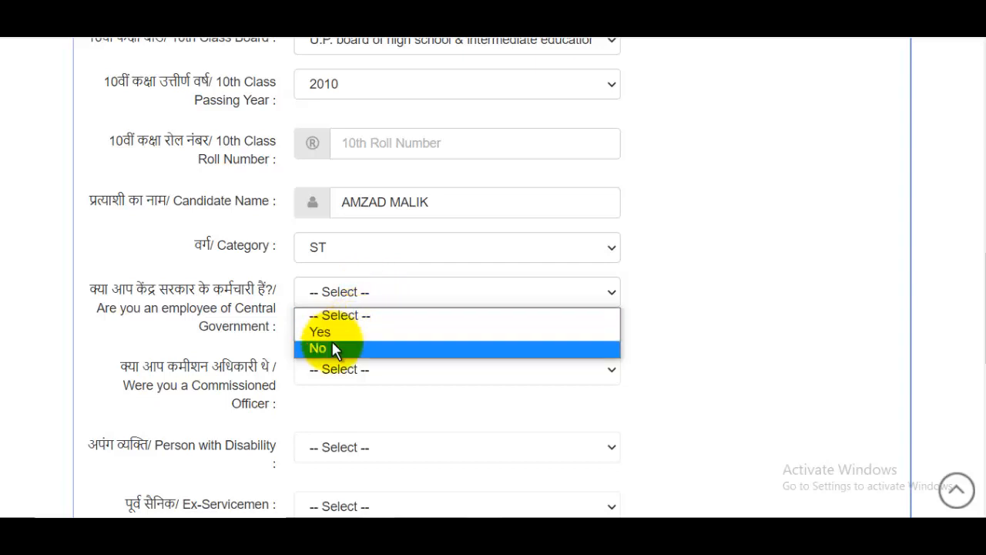
click(374, 347)
scroll(379, 327, down, 2)
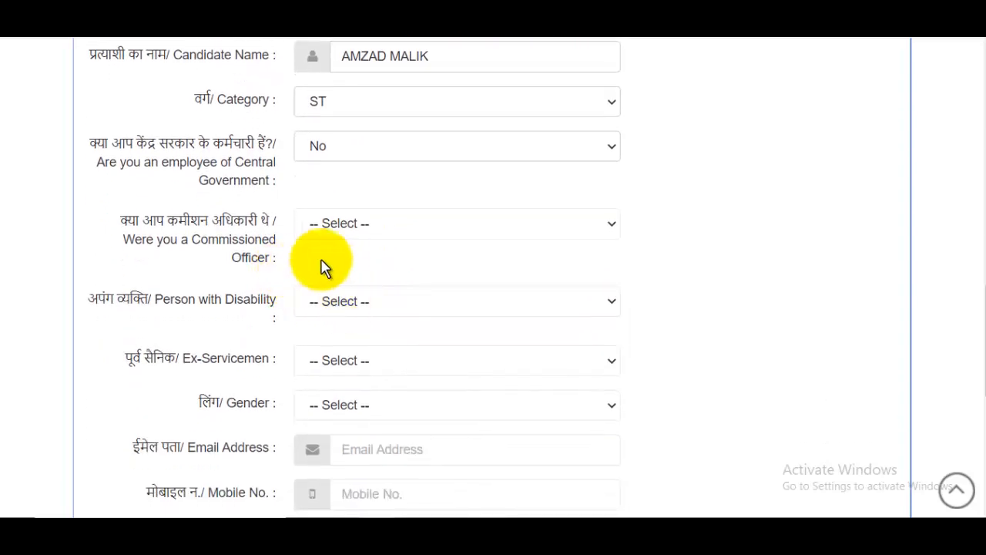
click(350, 231)
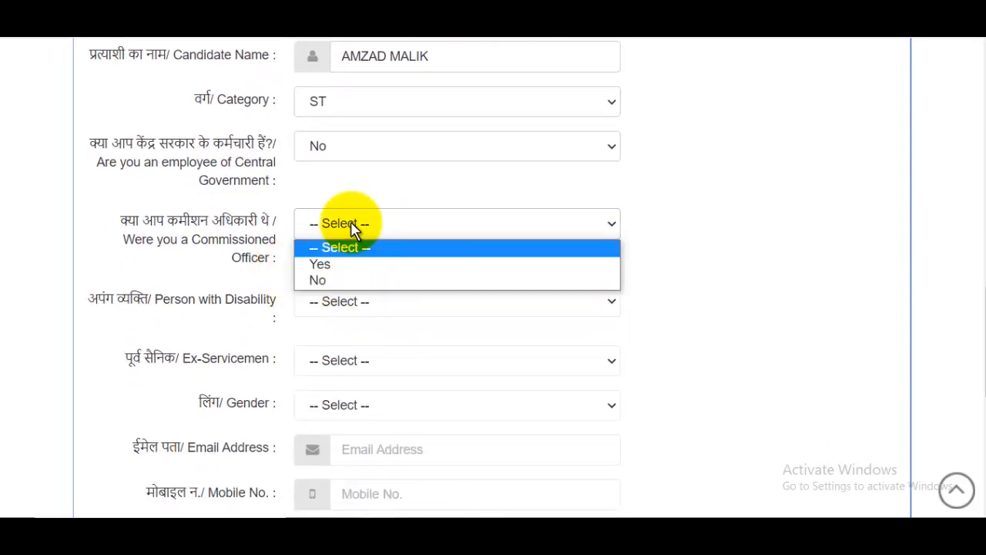
click(328, 279)
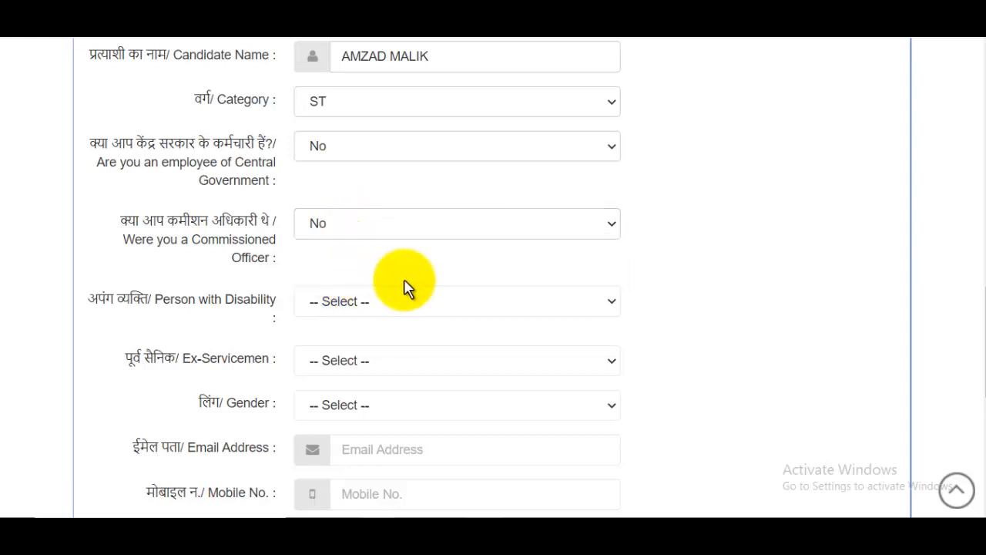
click(356, 302)
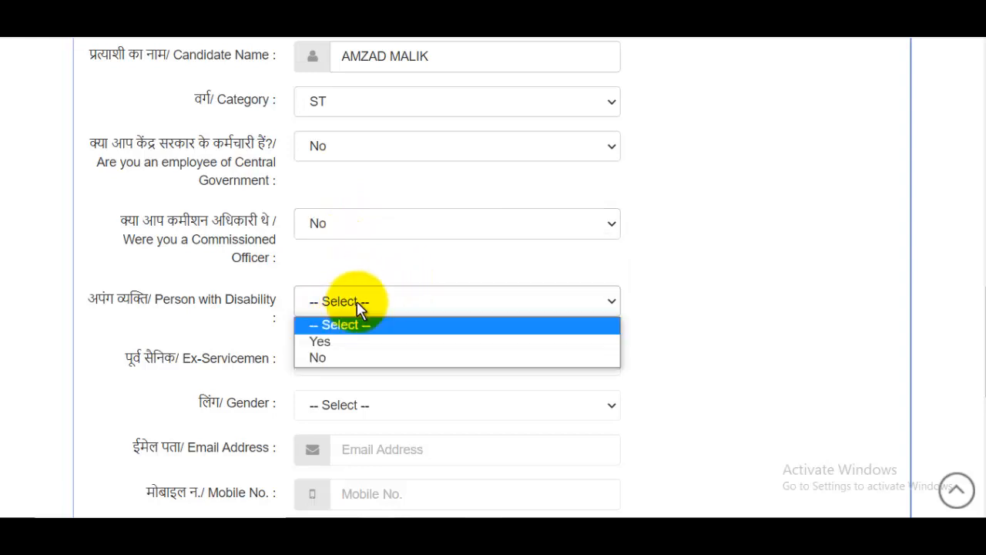
click(341, 358)
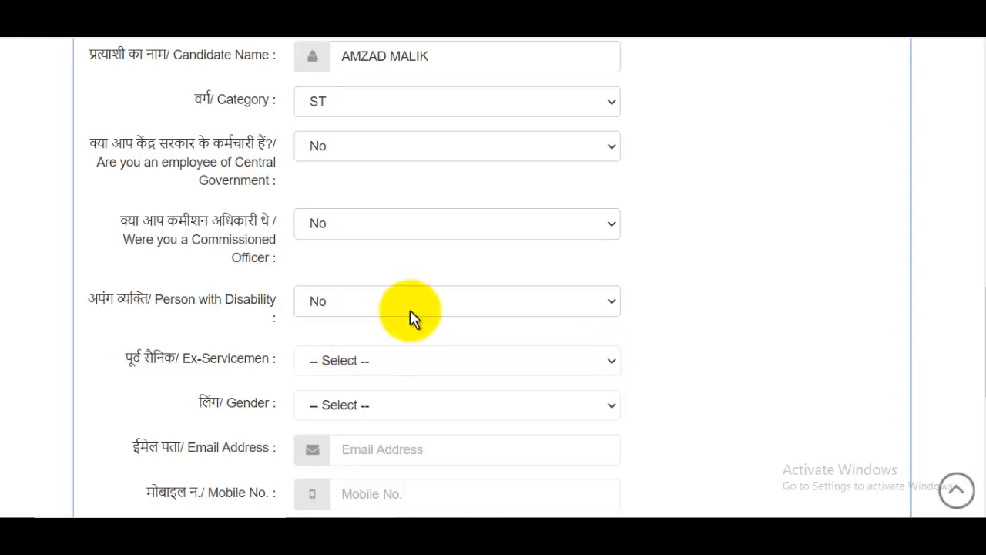
scroll(409, 318, down, 3)
click(346, 223)
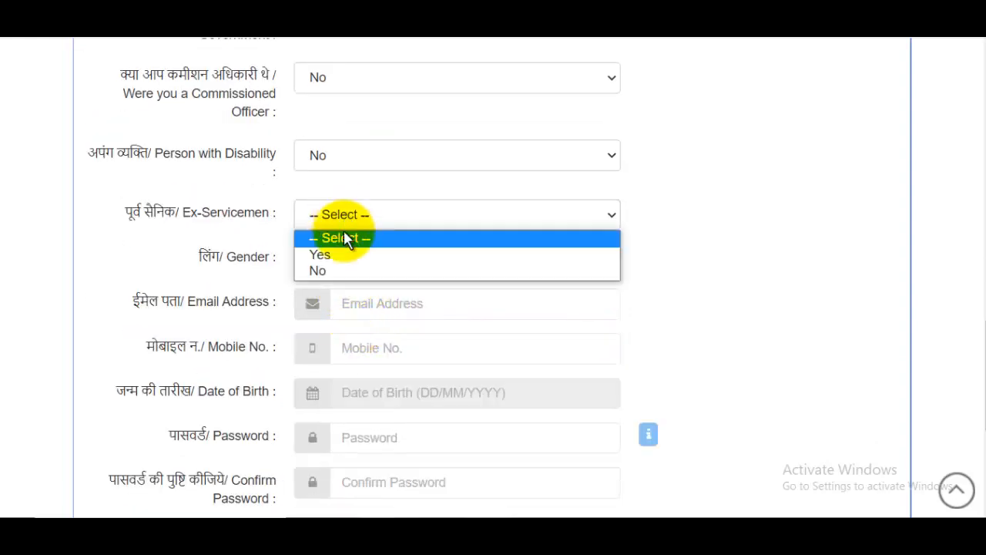
click(336, 273)
Set the gender to Male.
click(362, 262)
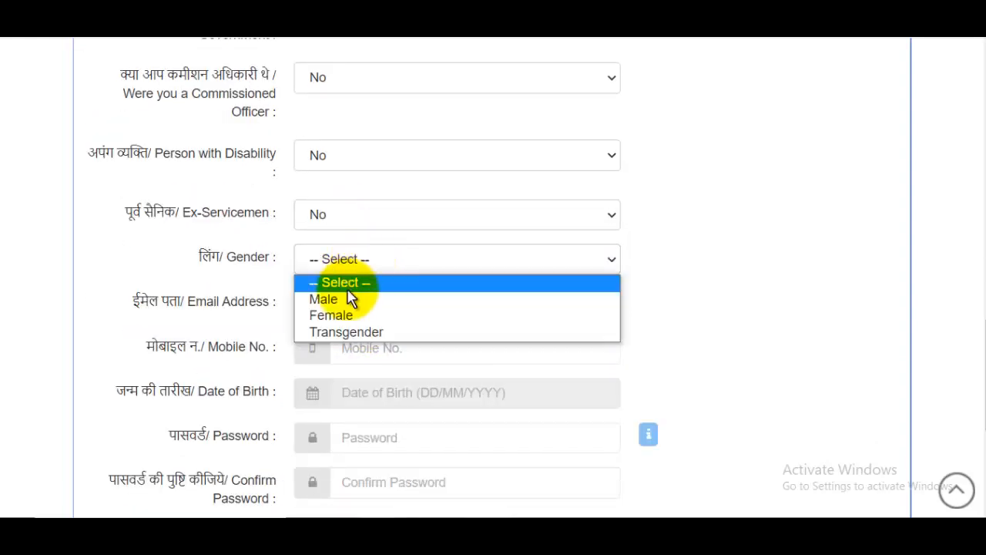
click(379, 297)
click(376, 301)
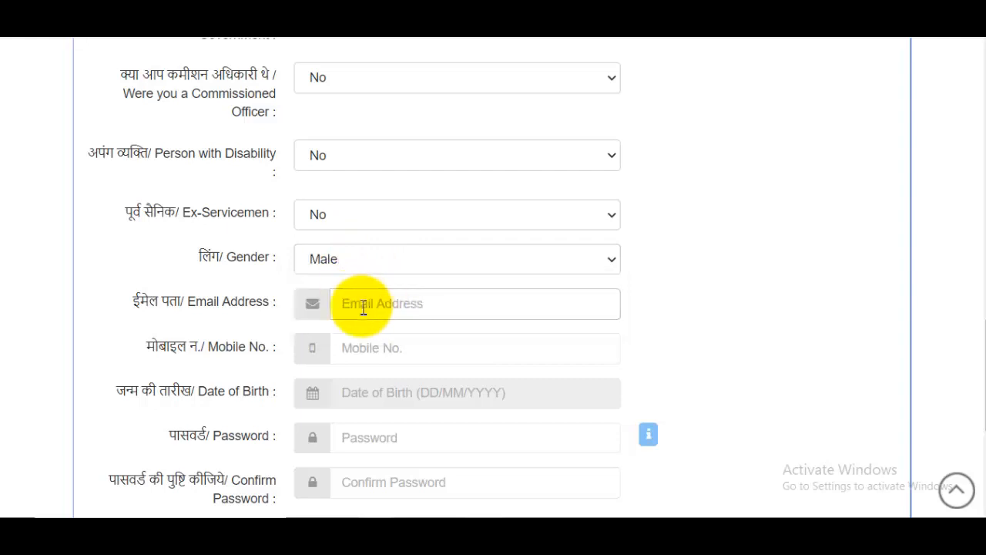
scroll(367, 304, down, 1)
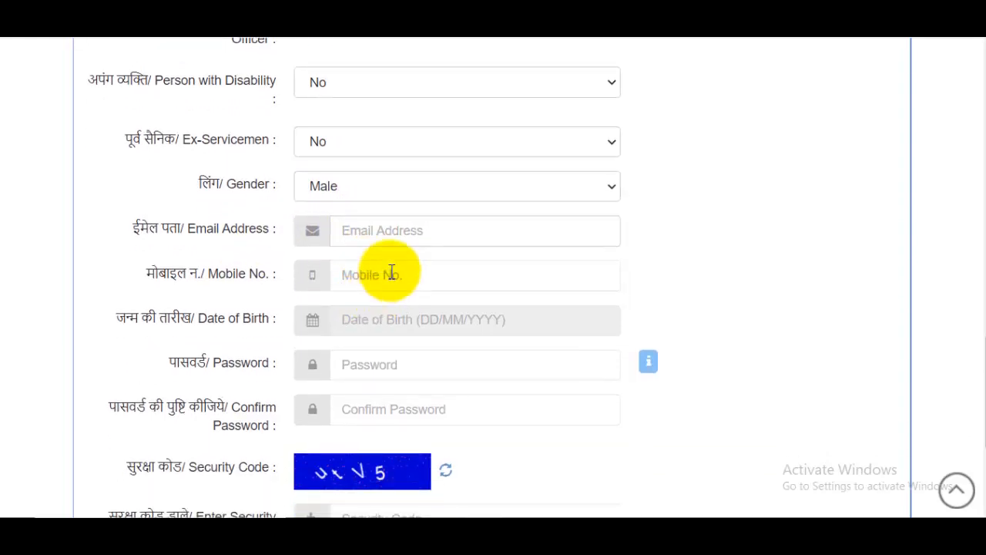
Pick 02/05/1995 as the date of birth in the calendar picker.
click(396, 275)
click(394, 324)
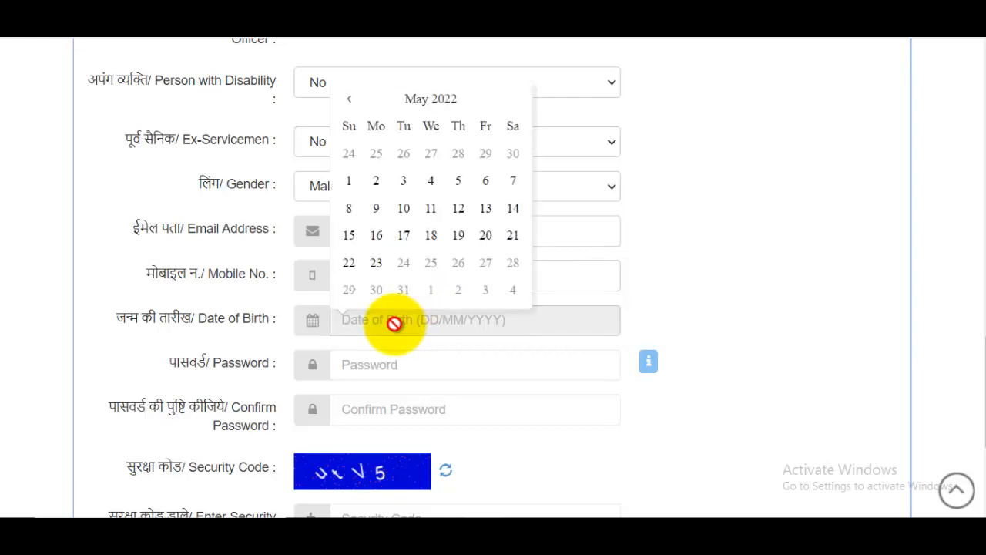
click(431, 100)
click(429, 123)
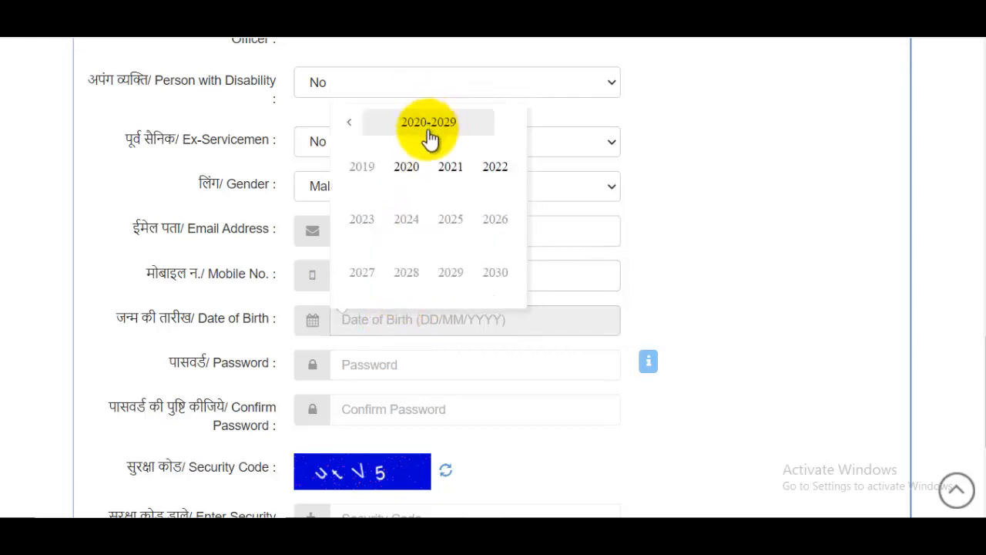
click(359, 125)
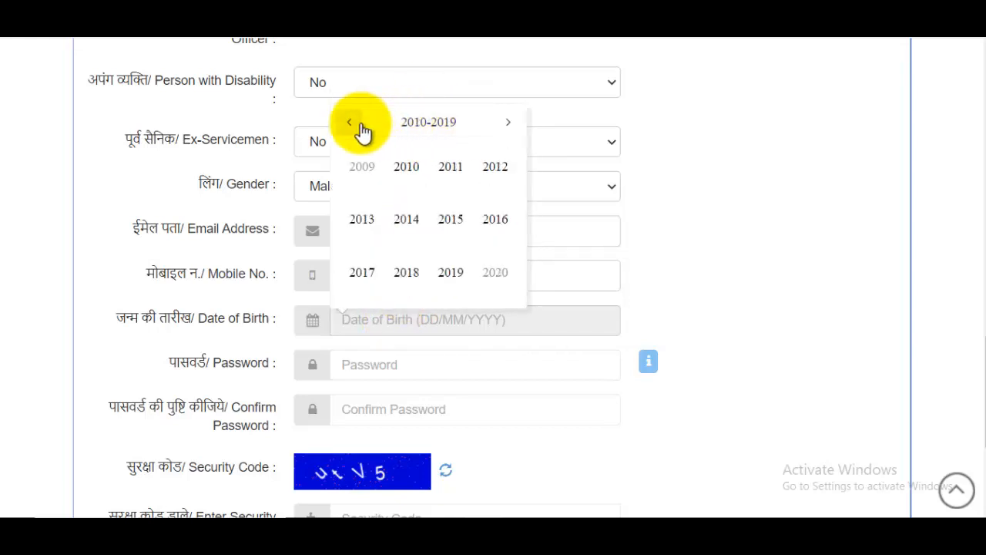
click(361, 129)
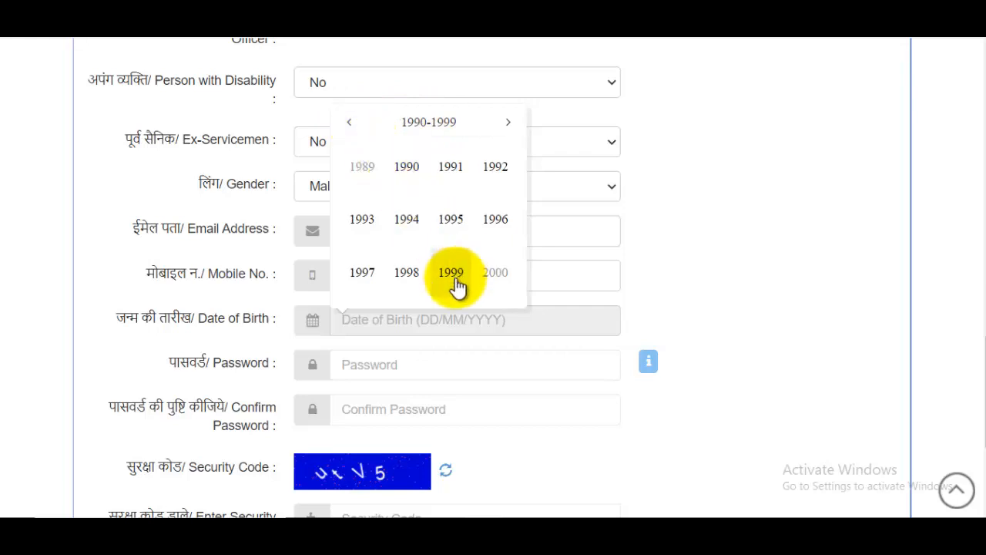
click(450, 219)
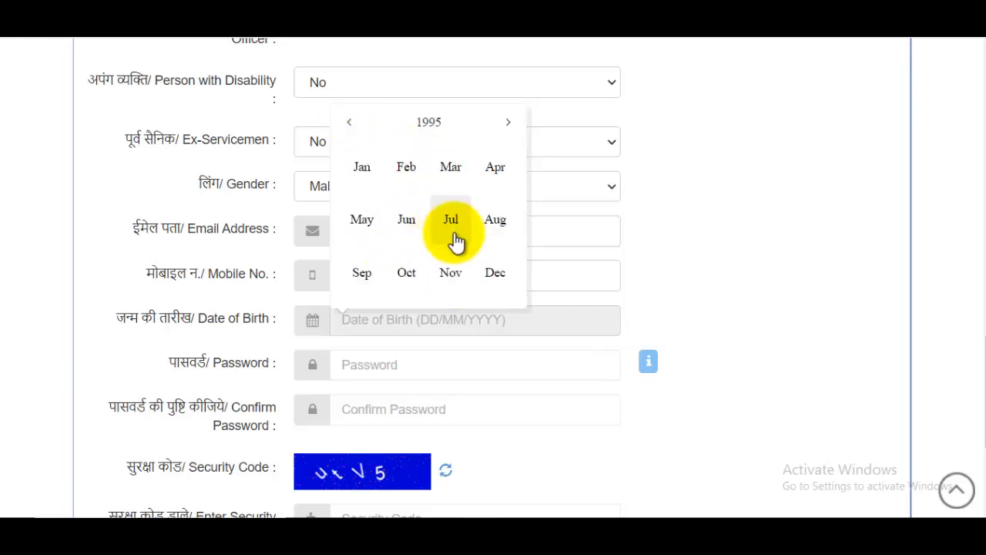
click(371, 228)
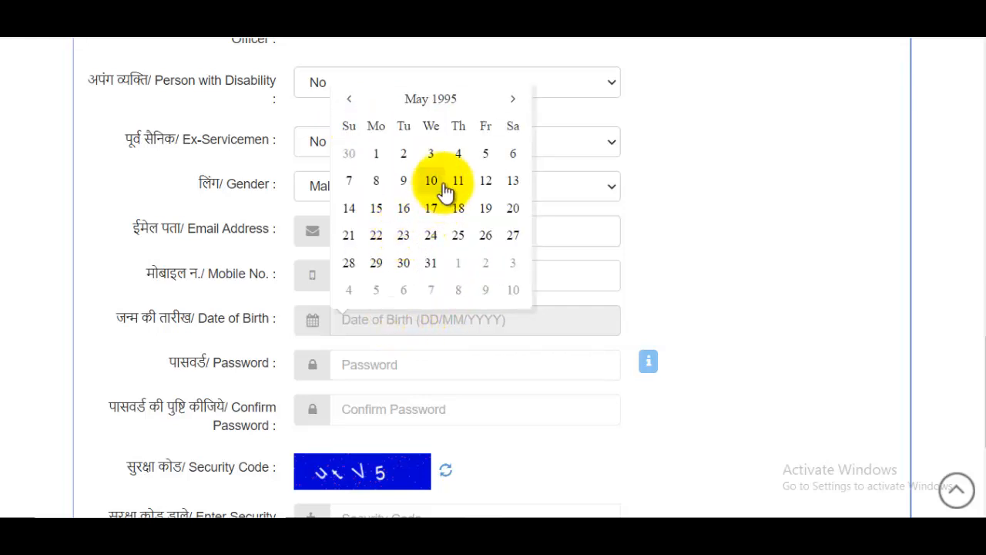
click(405, 158)
scroll(431, 281, down, 2)
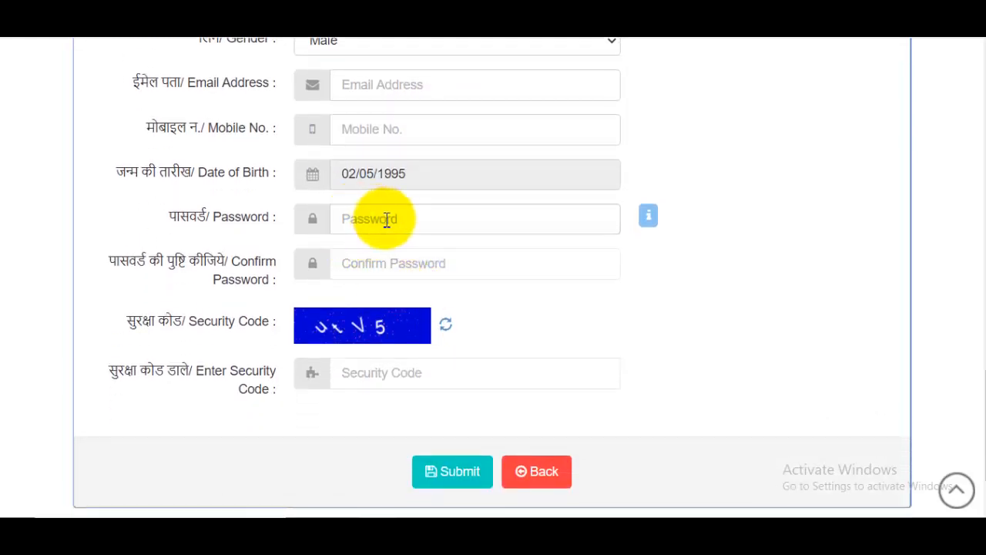
Display the Password Policy rules (7–20 characters, mixed case, number, special character) and begin entering text.
click(651, 219)
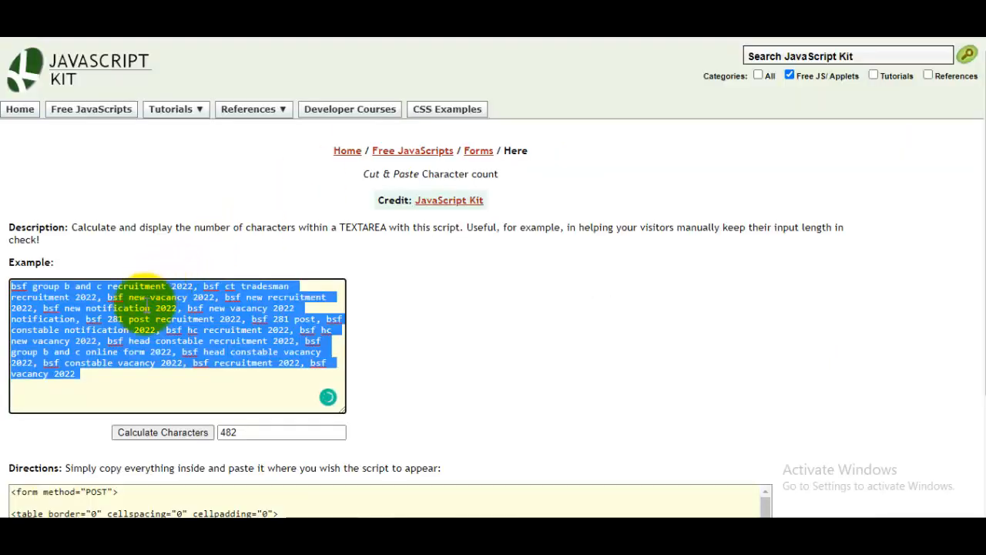
click(146, 313)
key(ctrl+a)
text(A)
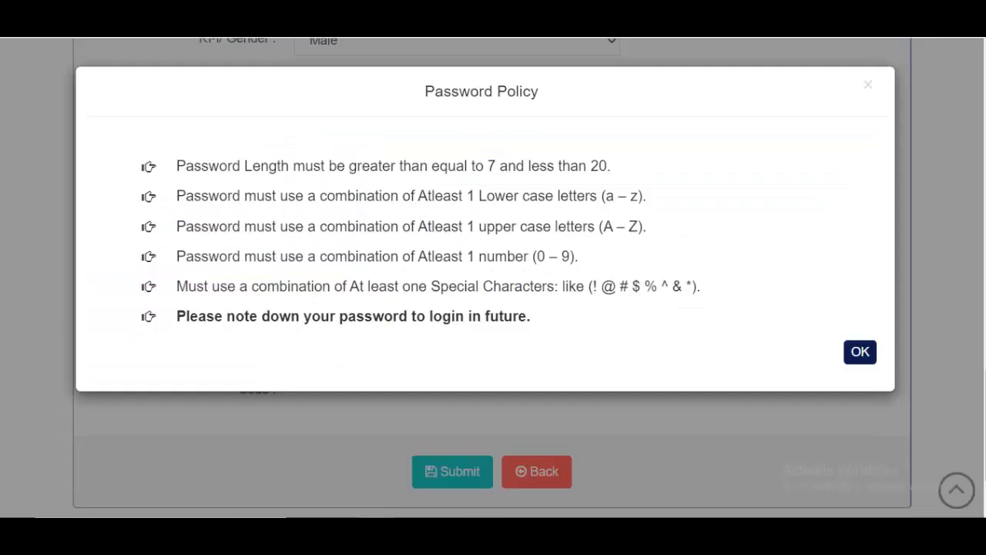
Enter the security code, submit the registration and confirm the success message.
click(861, 351)
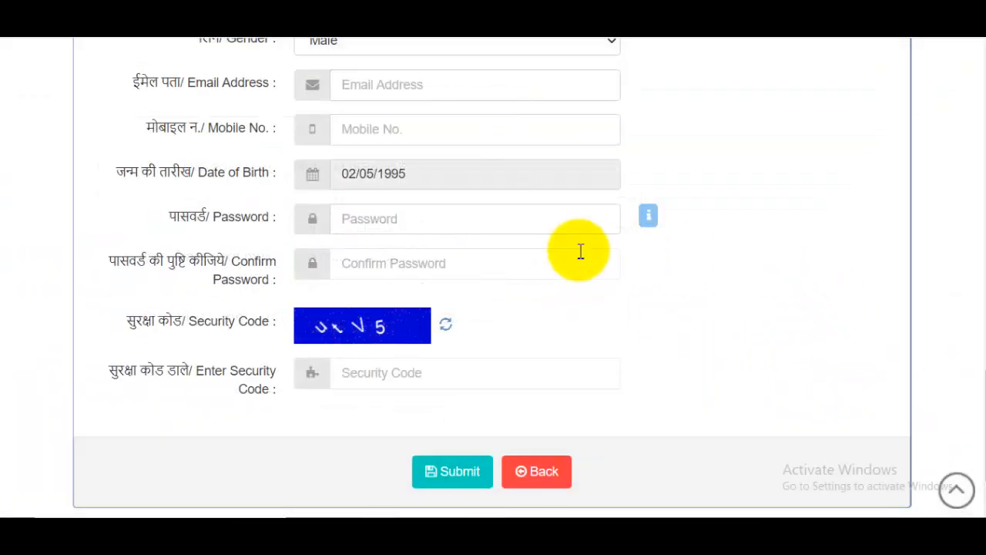
scroll(522, 298, down, 1)
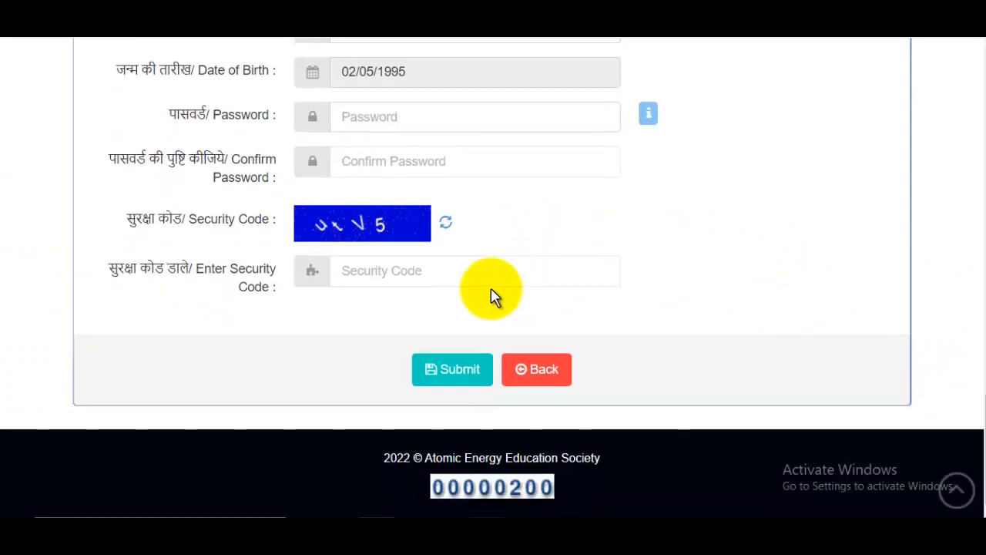
click(418, 272)
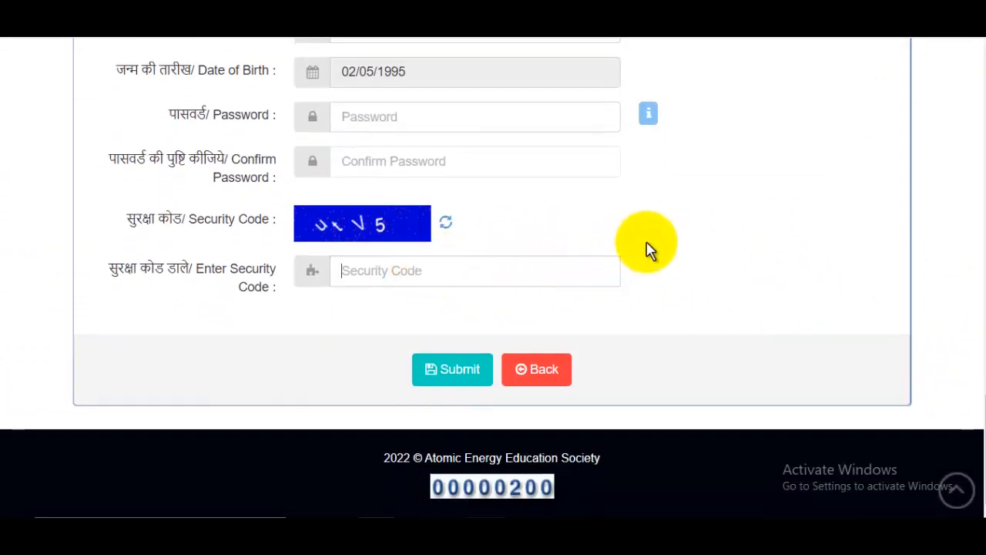
click(457, 375)
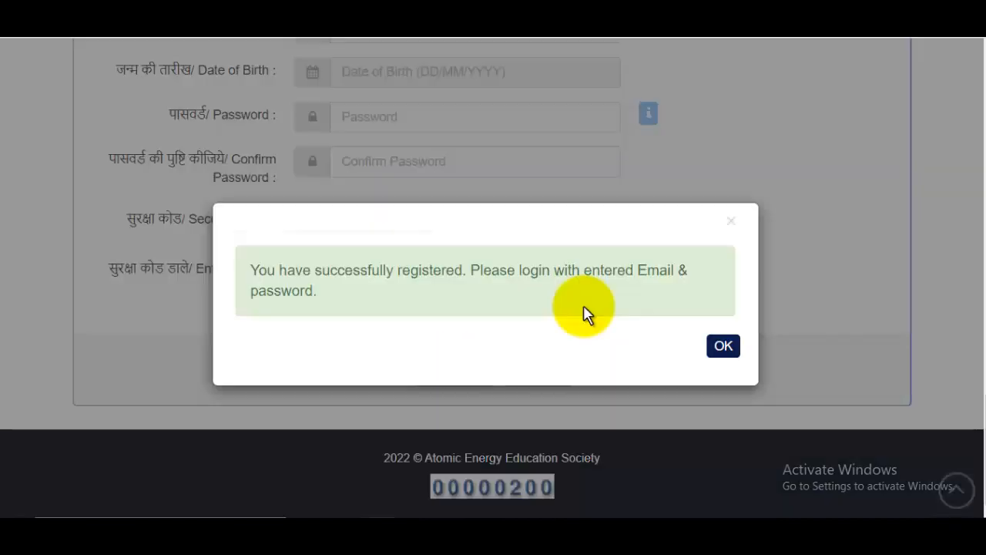
click(724, 356)
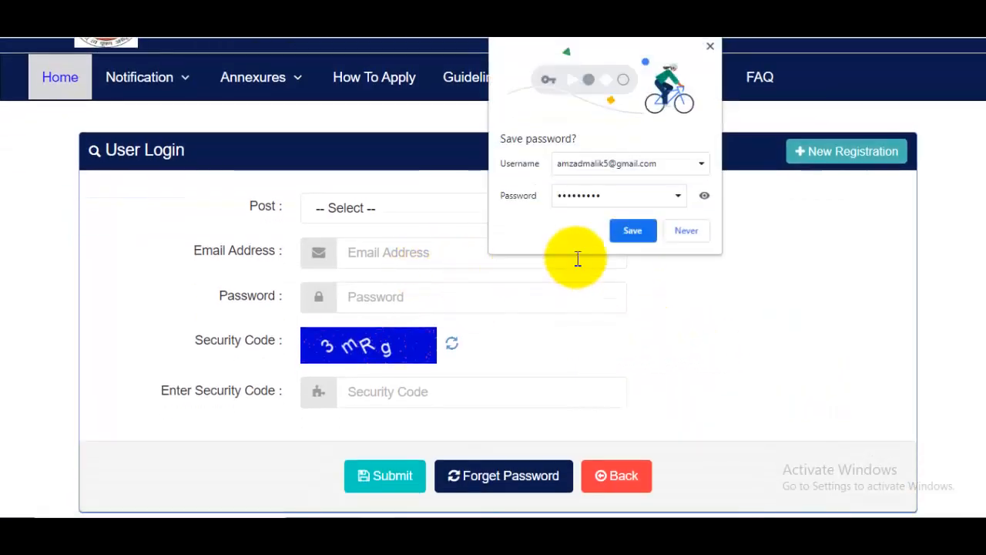
Decline browser password saving, choose the Primary Teacher post, enter the registered email and submit the login.
click(684, 231)
click(402, 209)
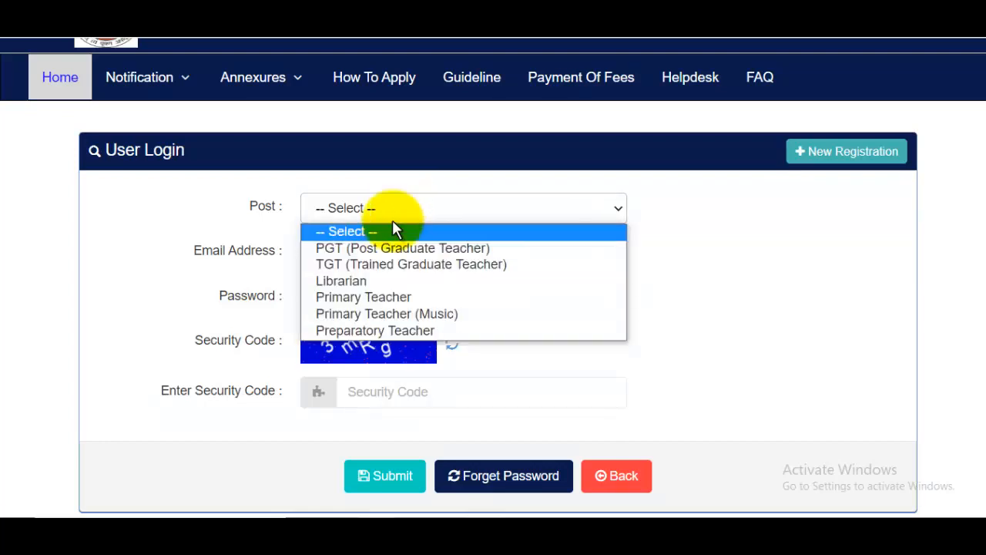
click(396, 295)
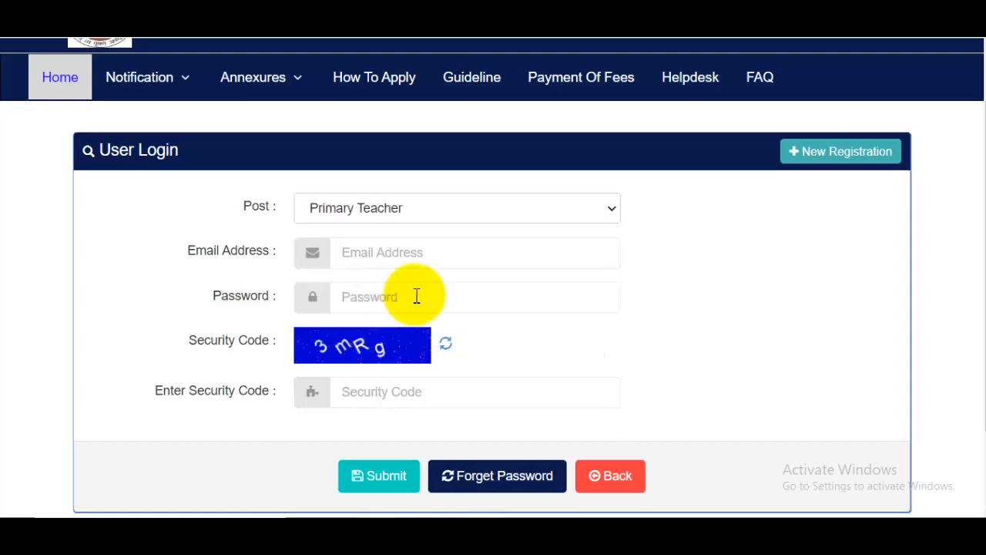
click(418, 254)
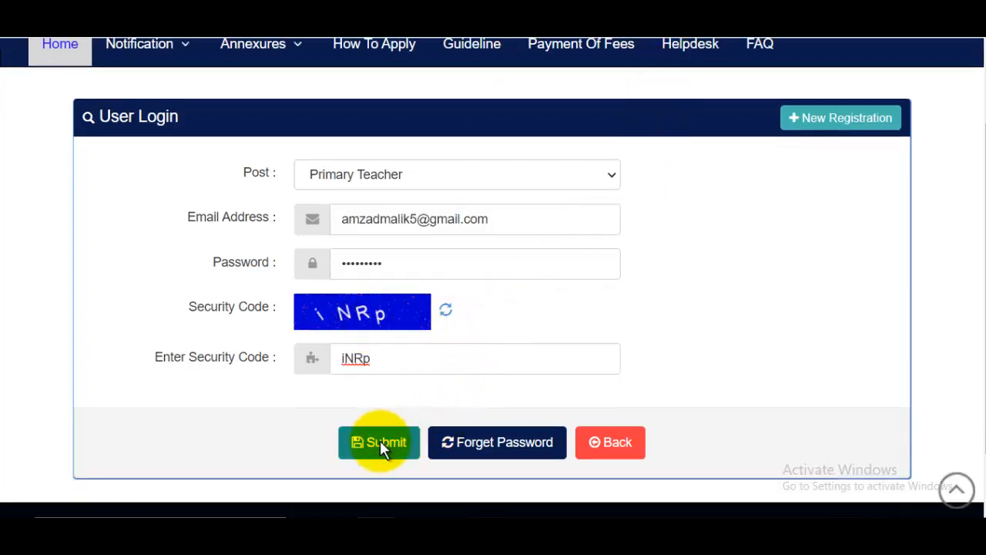
click(380, 445)
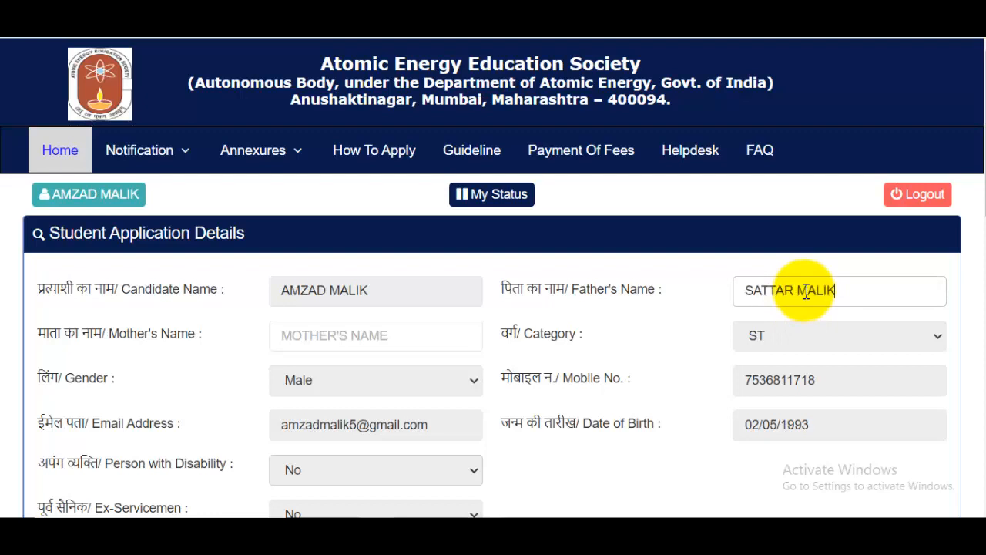
Enter the mother's name, then set marital status to Single and religion to Muslim.
click(409, 346)
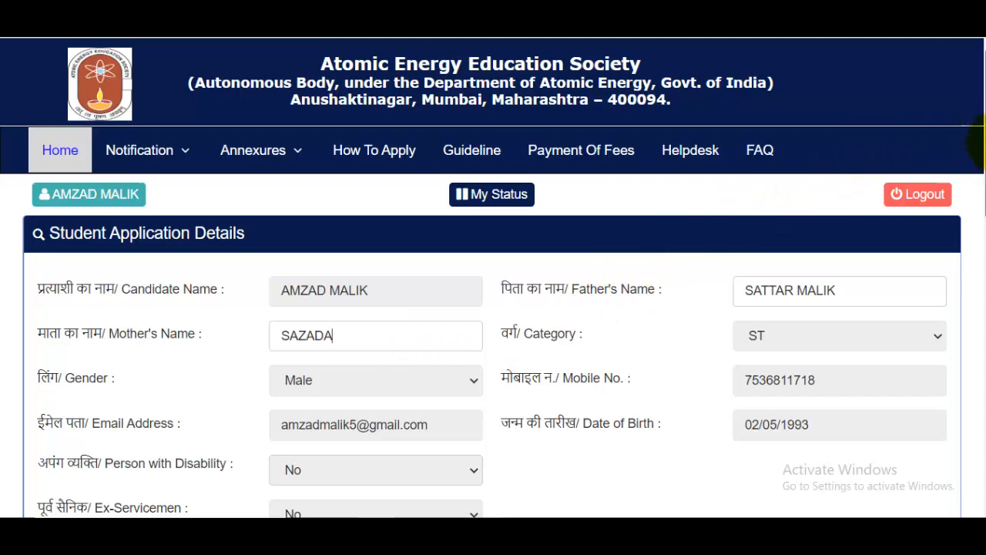
drag(984, 141, 969, 284)
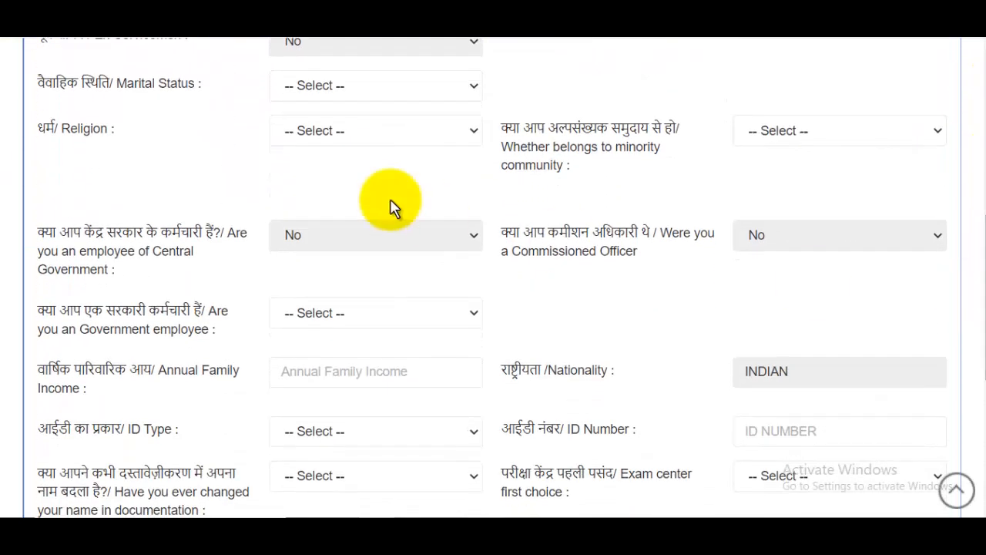
click(348, 91)
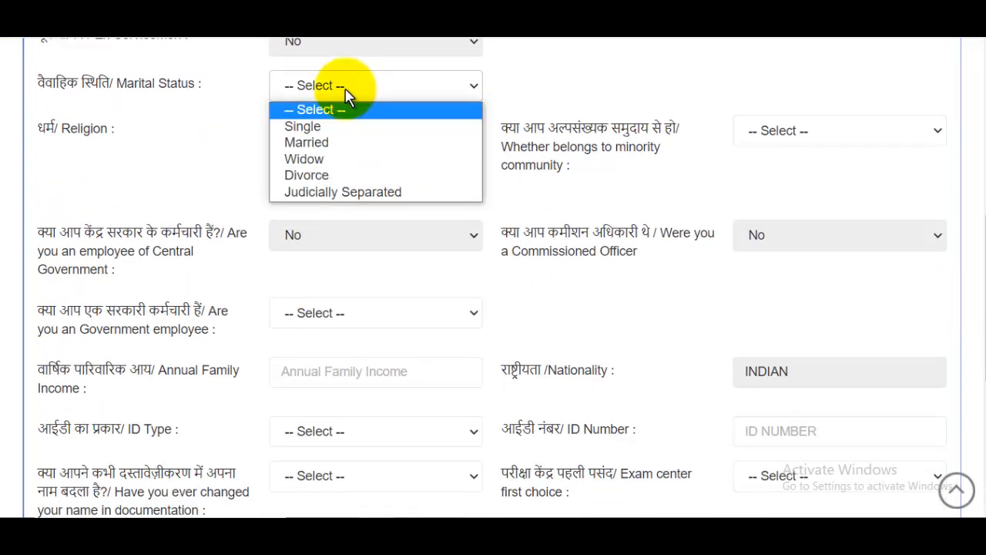
click(315, 129)
click(372, 137)
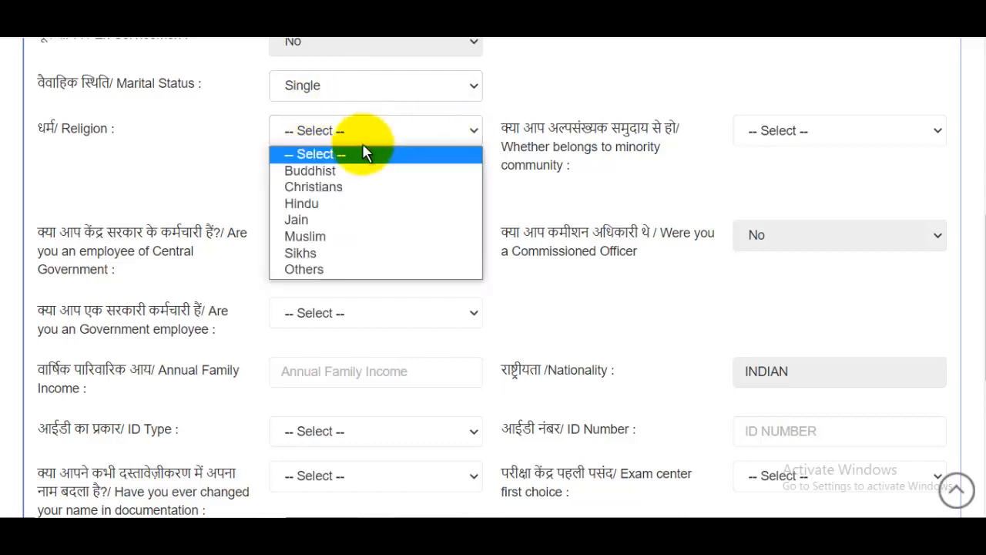
click(351, 235)
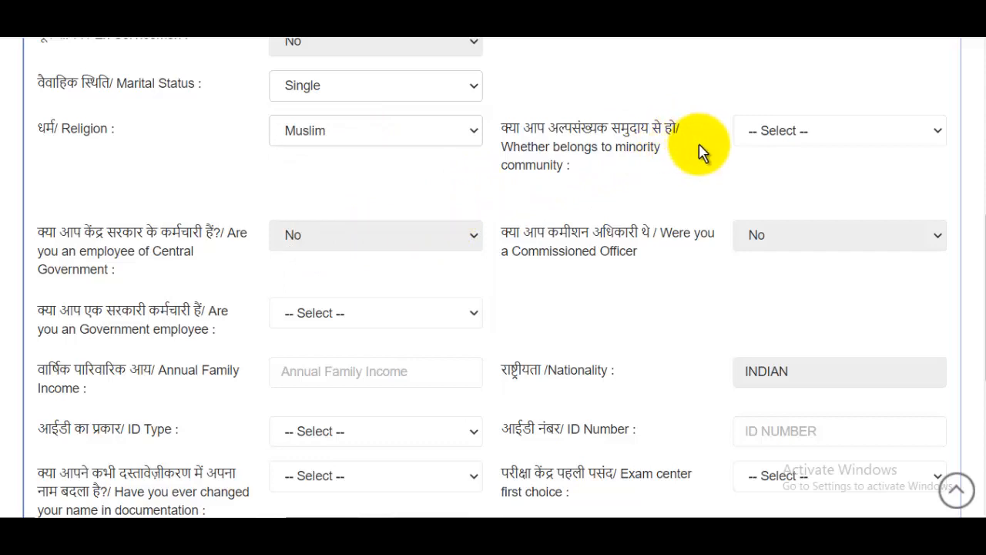
Answer Yes to the minority question and enter MUSLIM as the community.
click(817, 134)
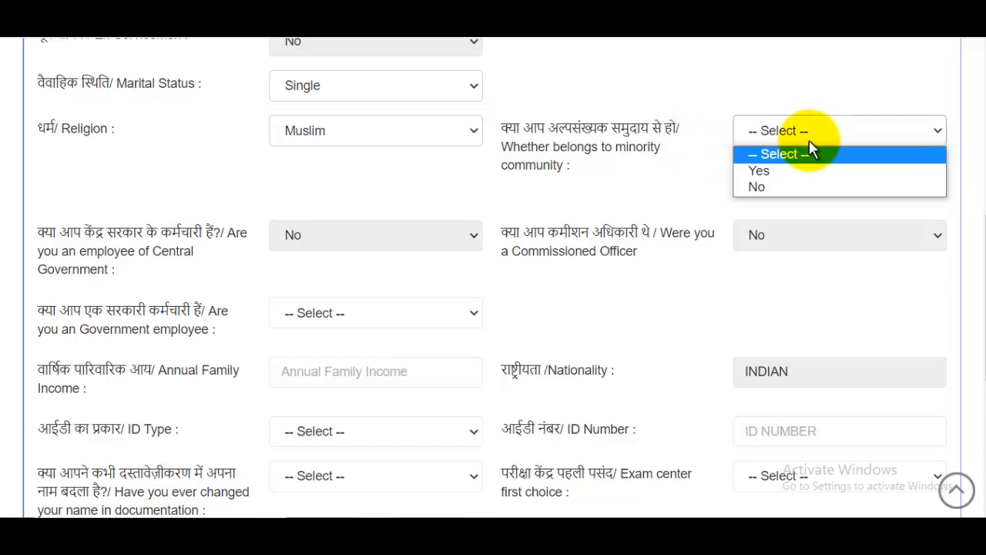
click(780, 172)
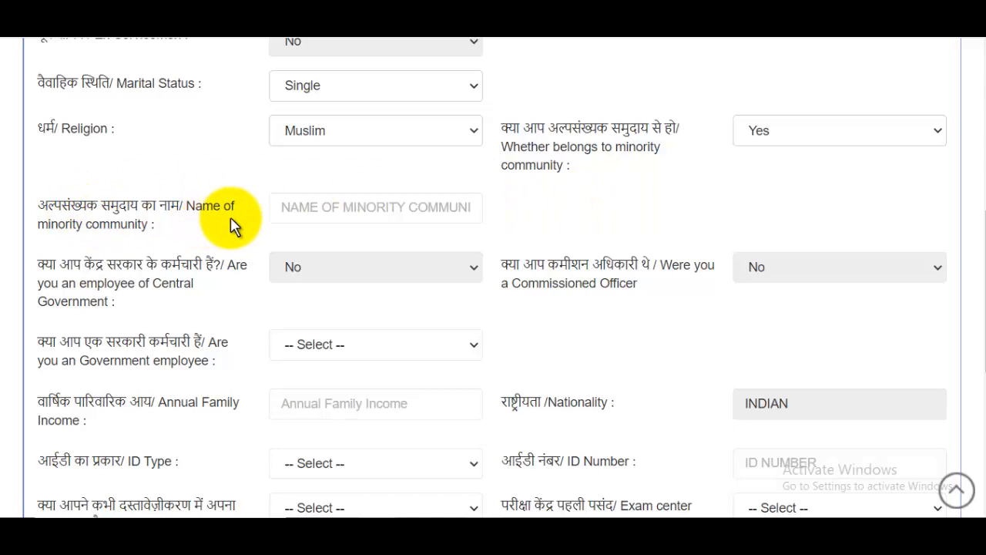
click(325, 209)
text(MUSLIM)
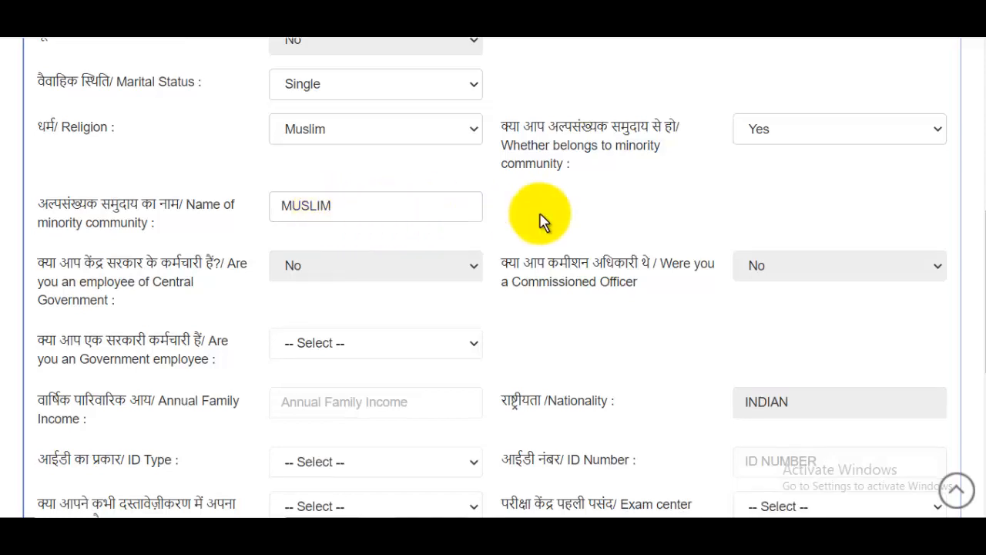
scroll(199, 197, down, 2)
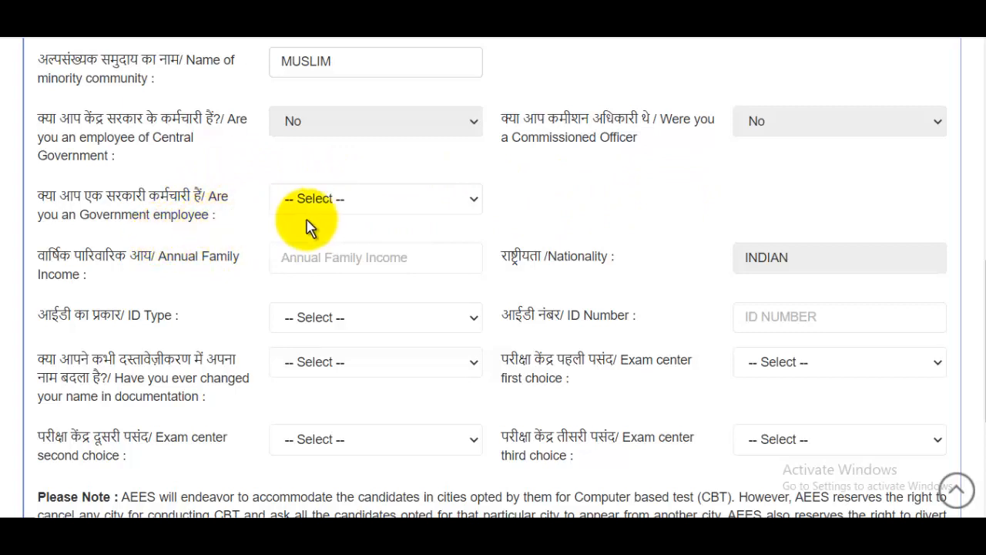
Answer No to government employee, enter 300000 income, choose Pan Card ID with its number, and No to name change.
click(330, 200)
click(393, 257)
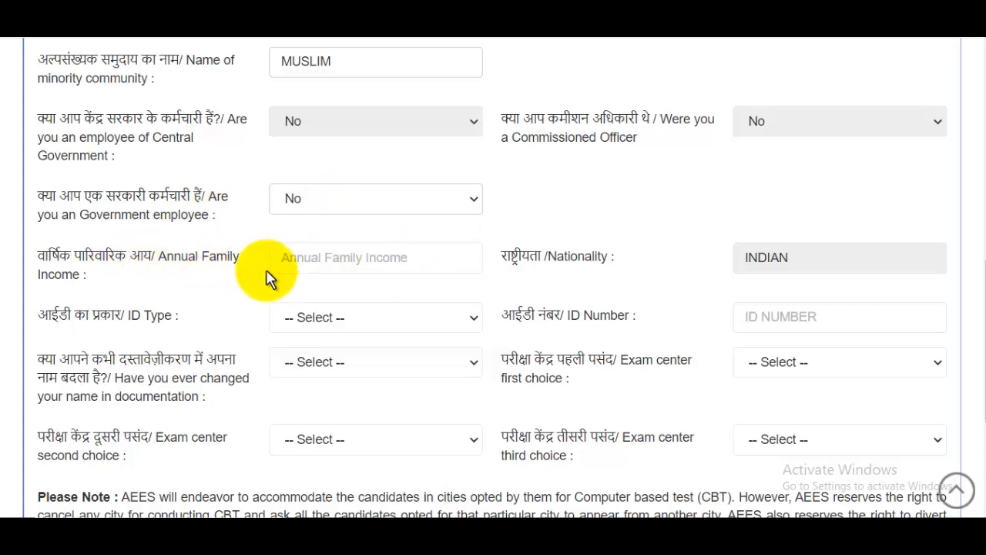
click(356, 271)
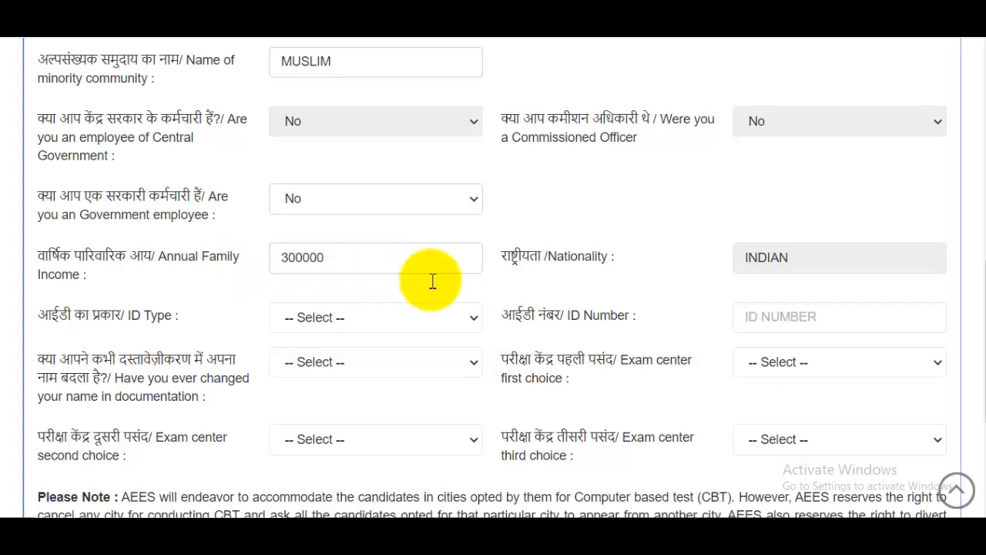
scroll(671, 279, down, 2)
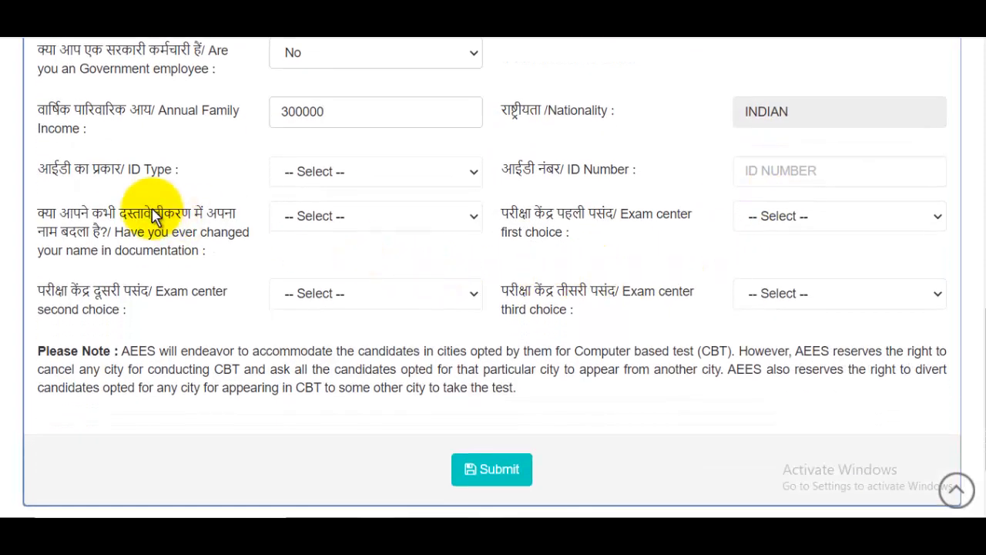
click(352, 174)
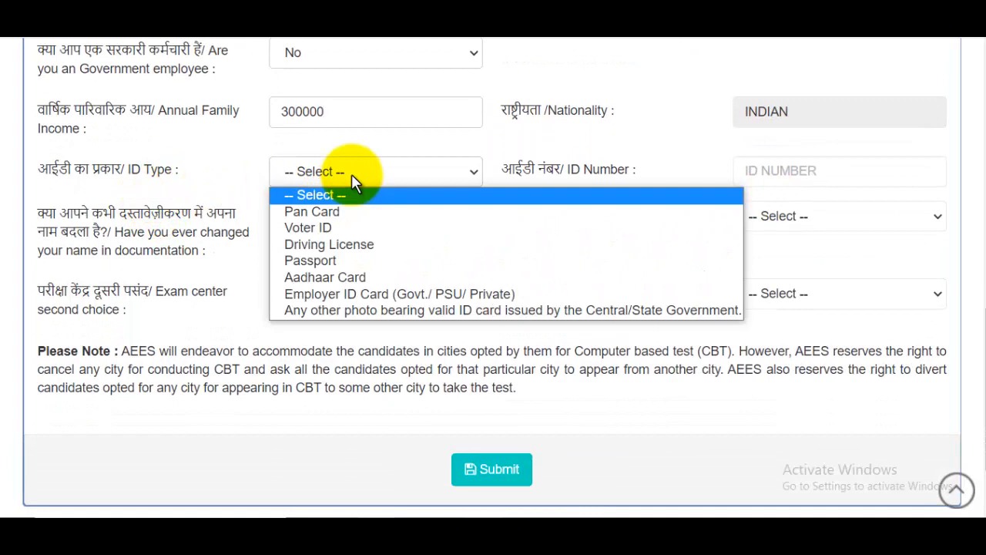
click(325, 215)
click(803, 184)
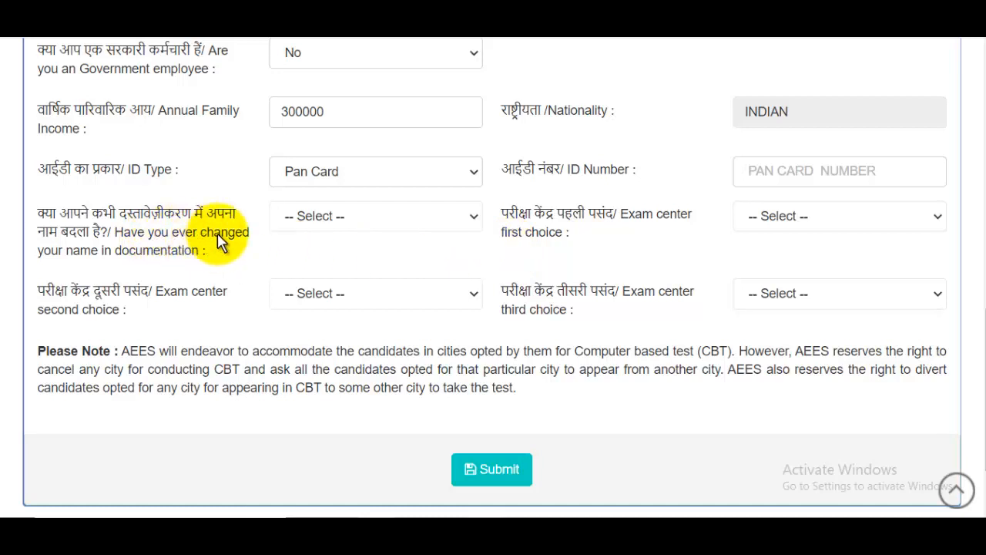
click(337, 222)
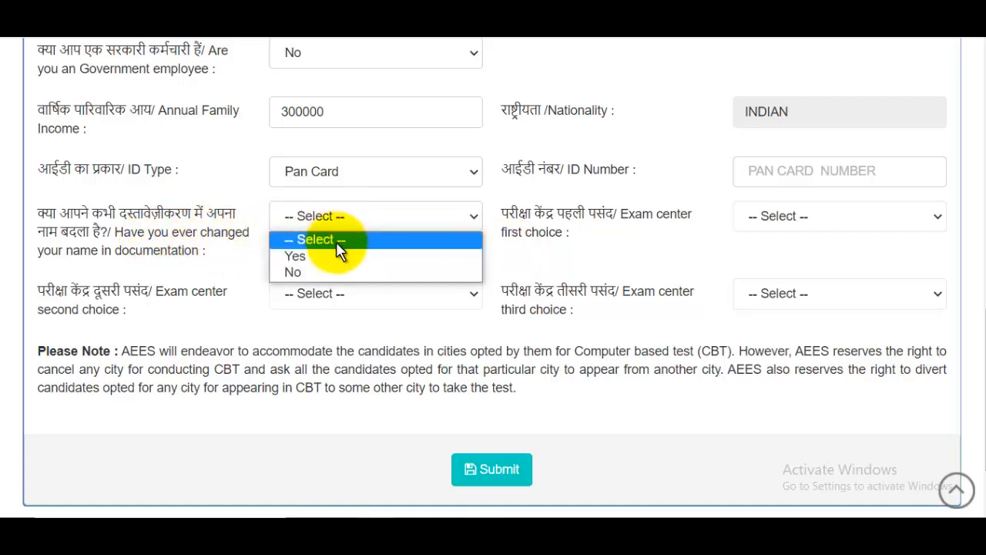
click(301, 272)
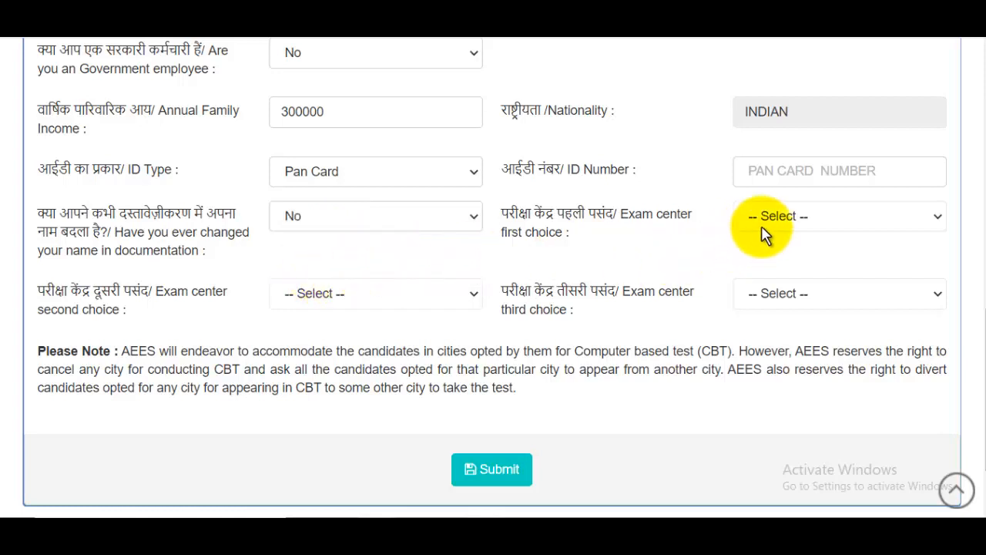
Choose Delhi, Lucknow and Hyderabad as the three exam centres and submit the details.
click(793, 217)
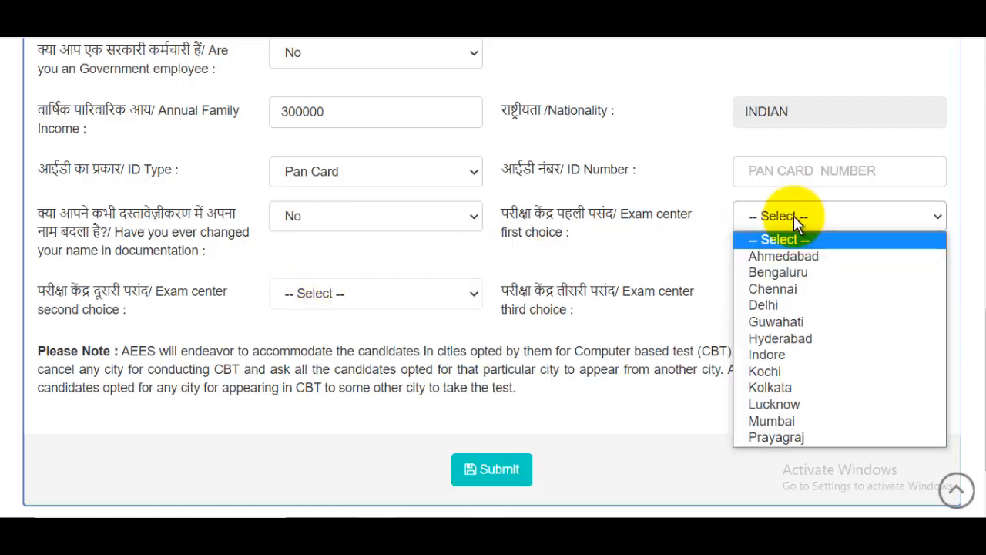
click(781, 308)
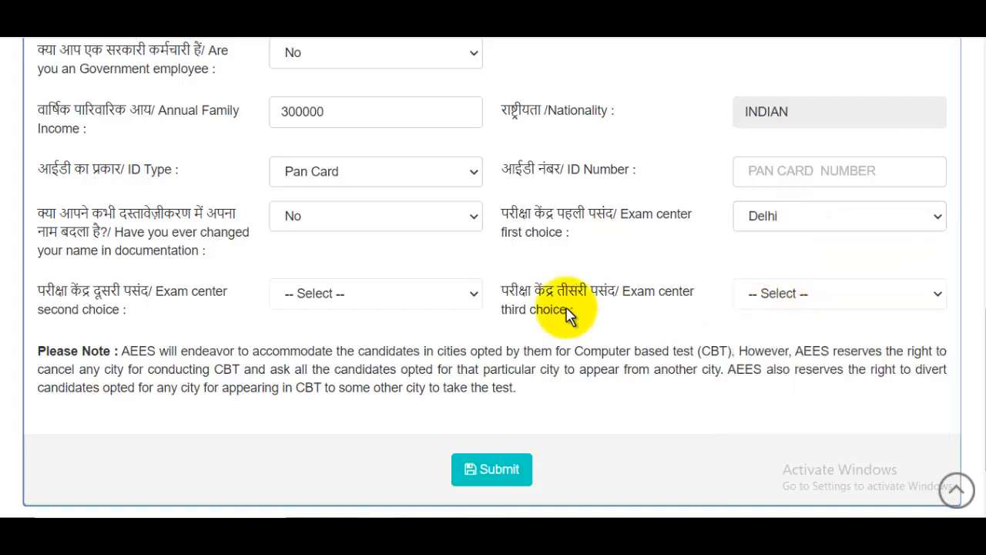
click(315, 305)
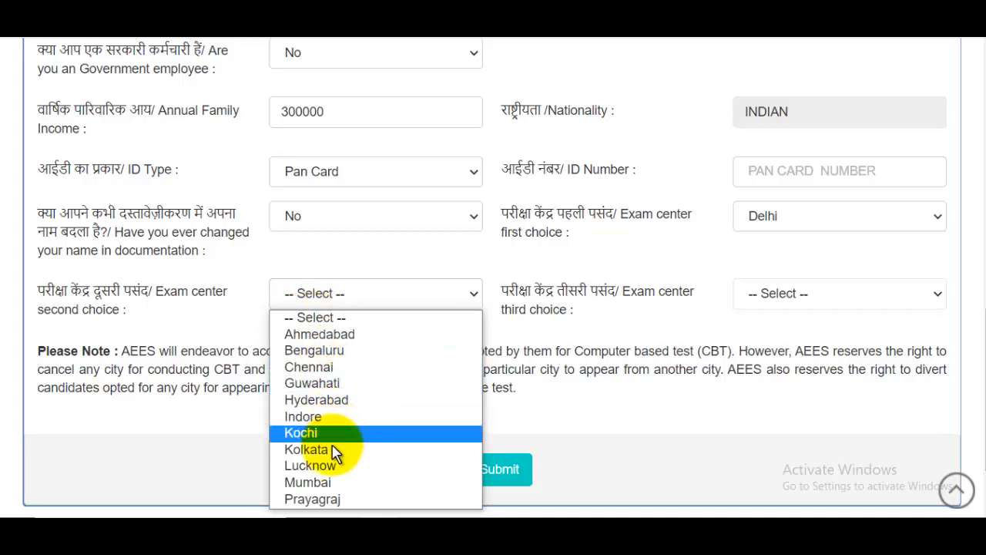
click(335, 464)
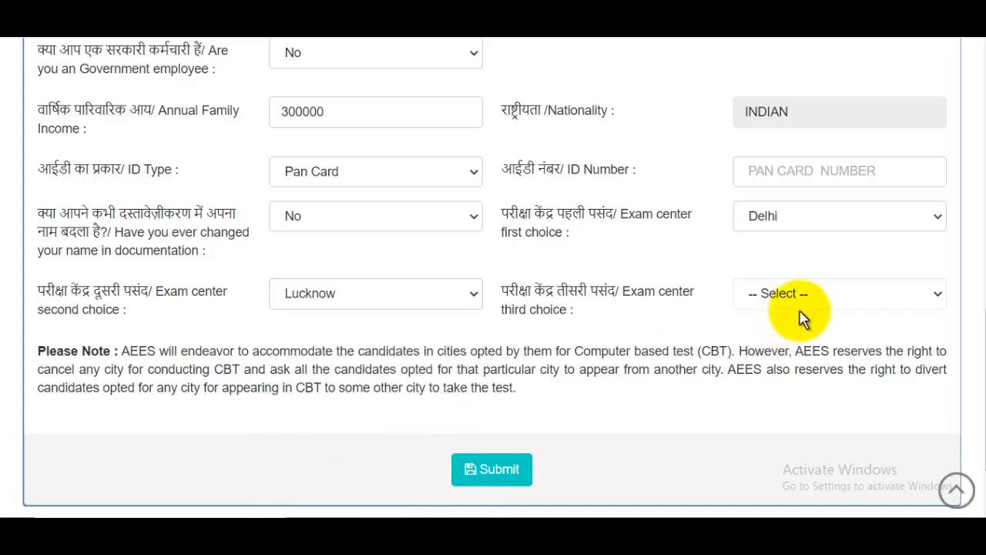
click(766, 299)
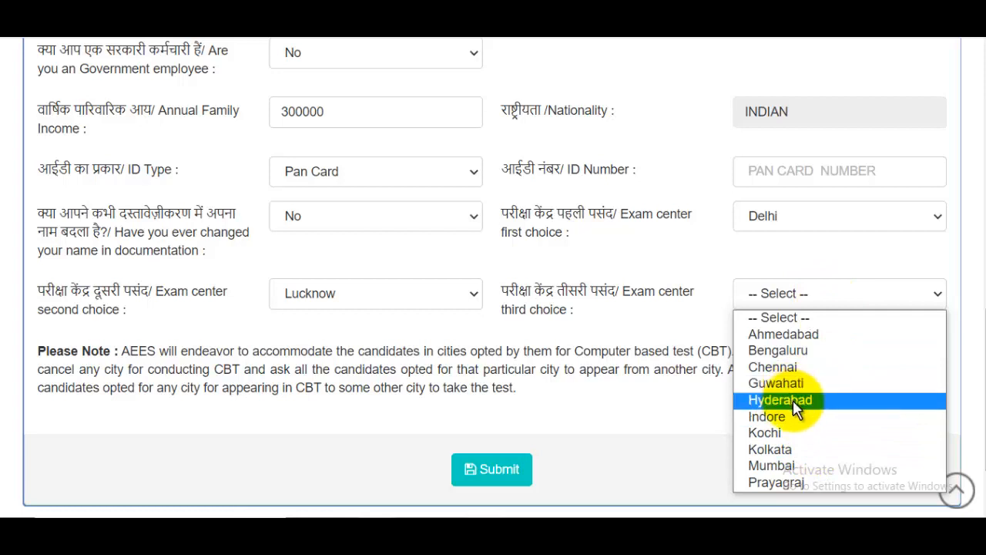
click(792, 399)
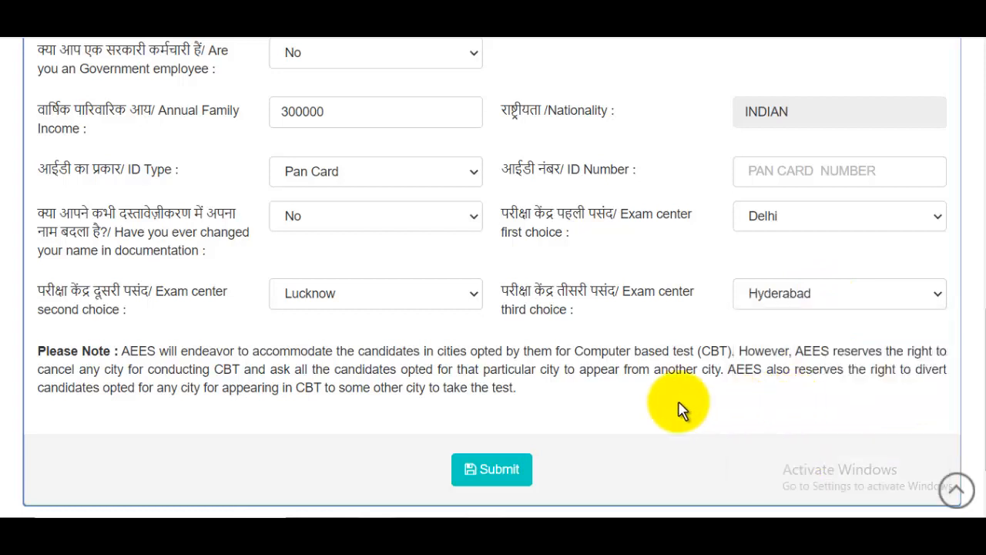
click(497, 471)
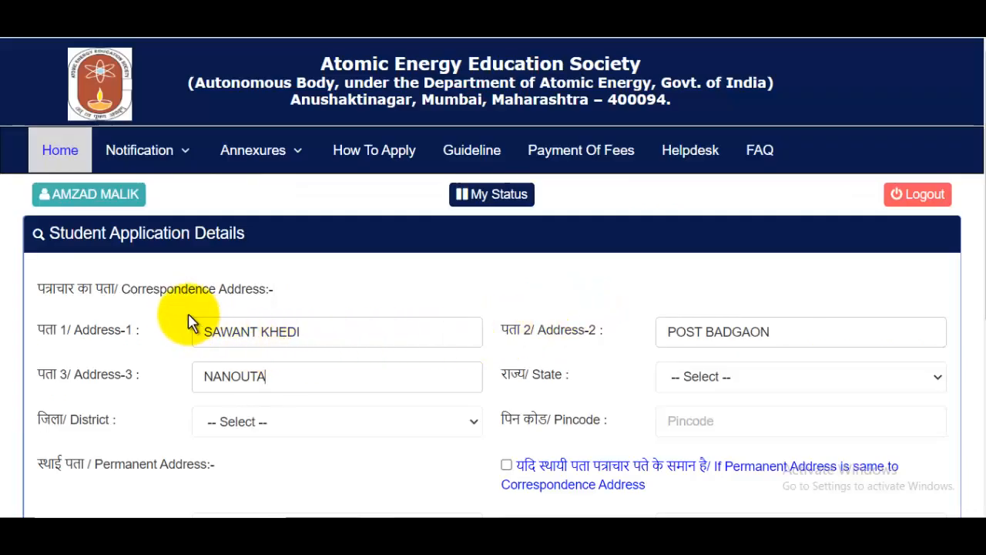
Complete the correspondence address with state Uttar Pradesh and district Saharanpur.
drag(131, 290, 222, 293)
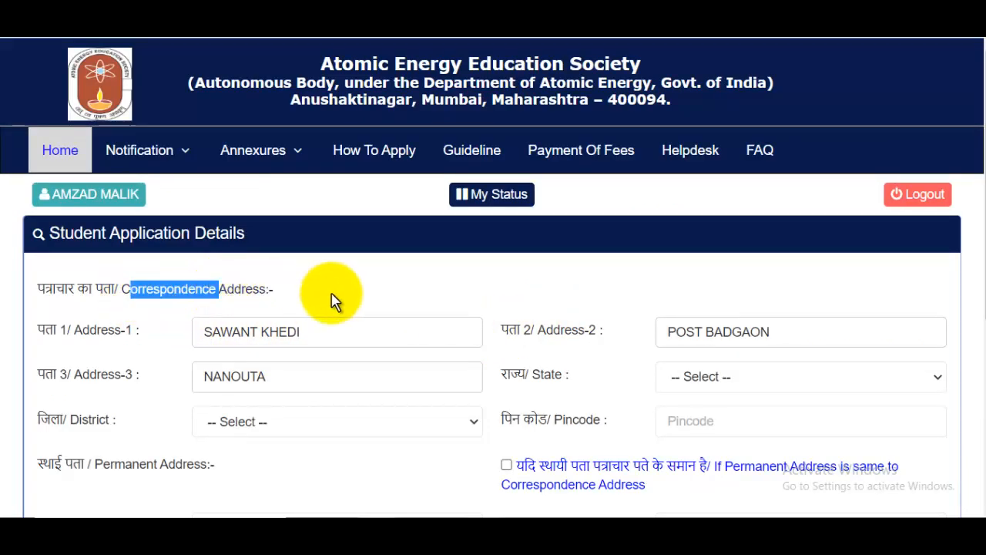
drag(68, 330, 132, 332)
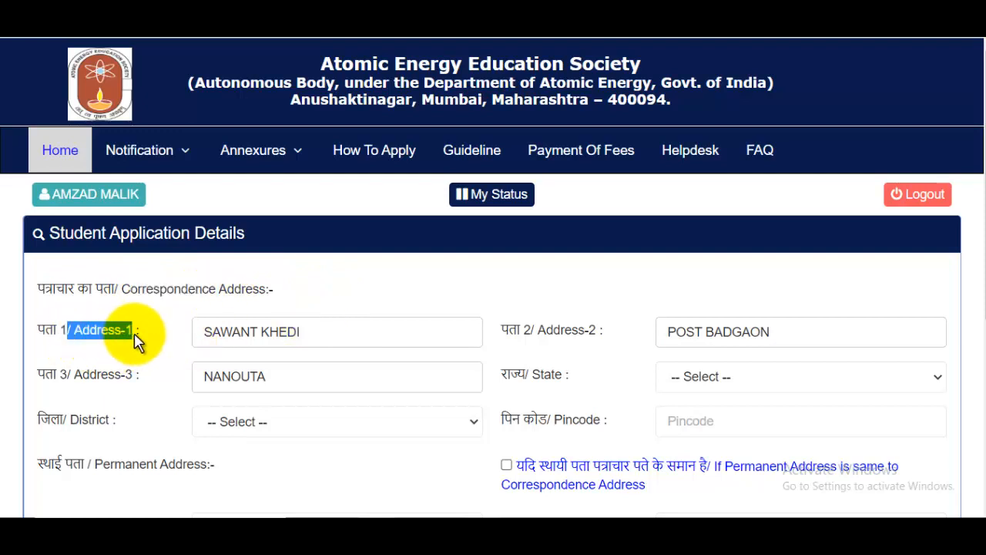
click(325, 343)
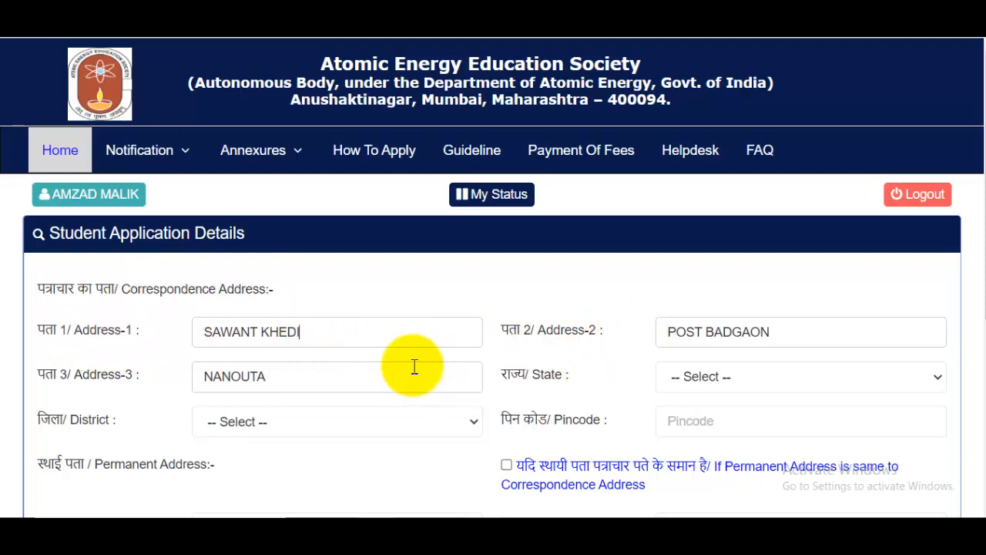
scroll(411, 367, down, 1)
click(733, 304)
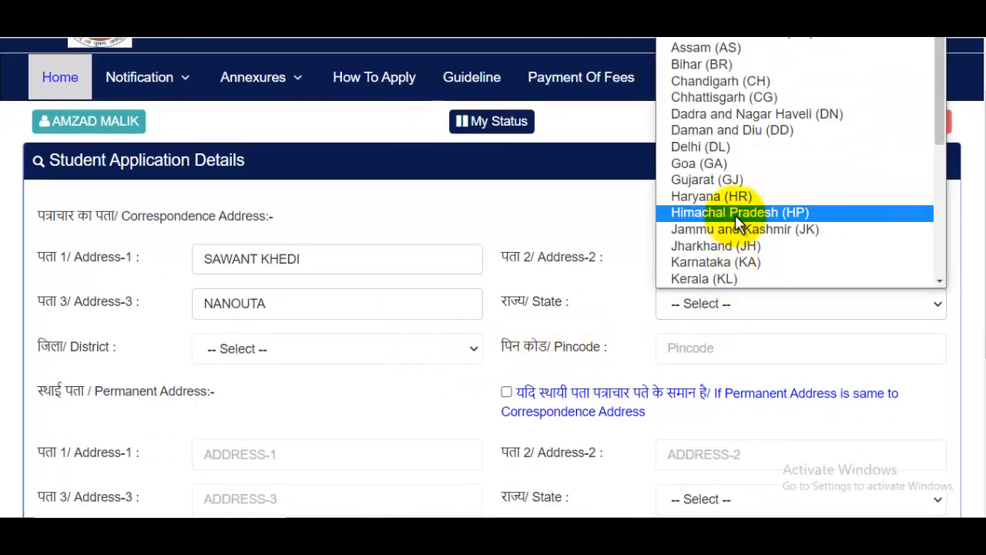
scroll(736, 220, down, 4)
click(747, 244)
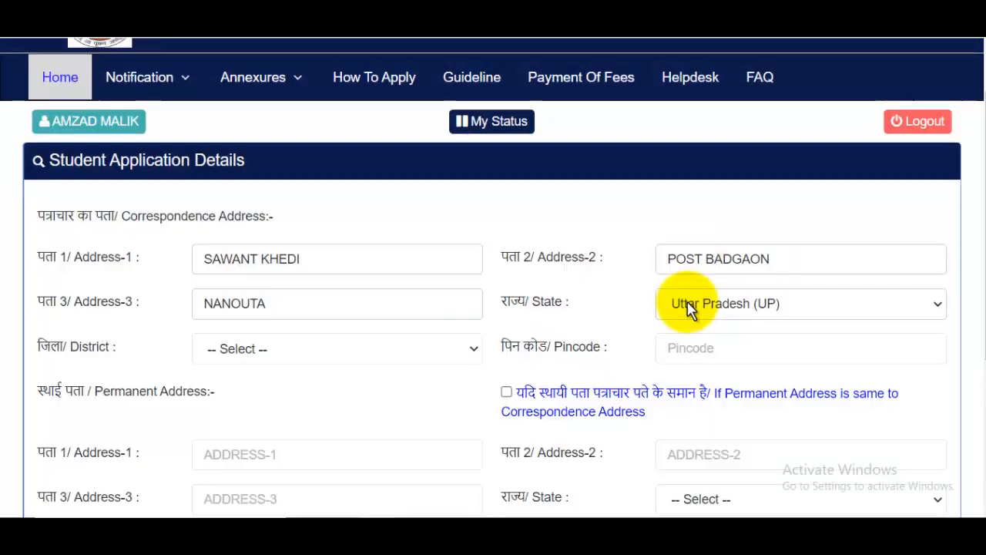
scroll(678, 305, down, 2)
click(248, 204)
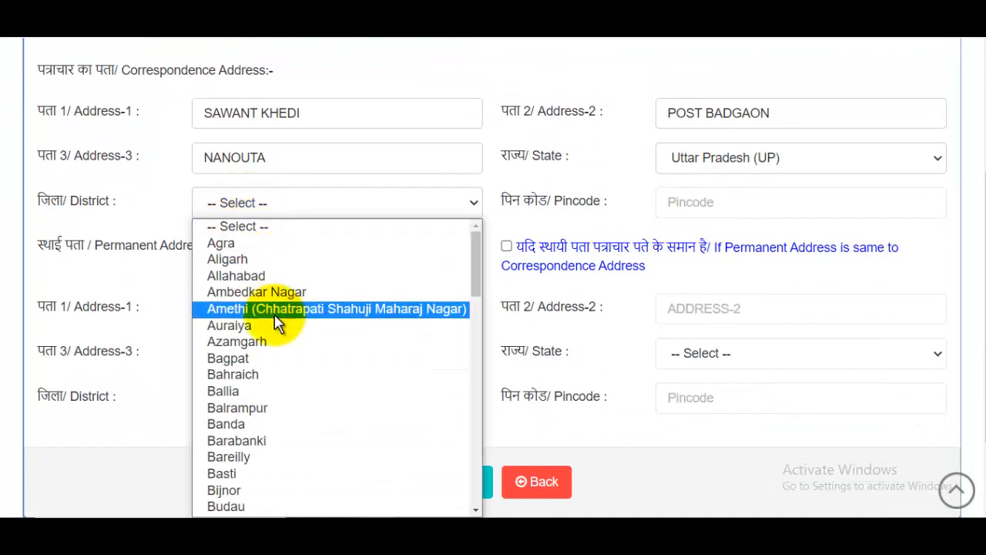
key(s)
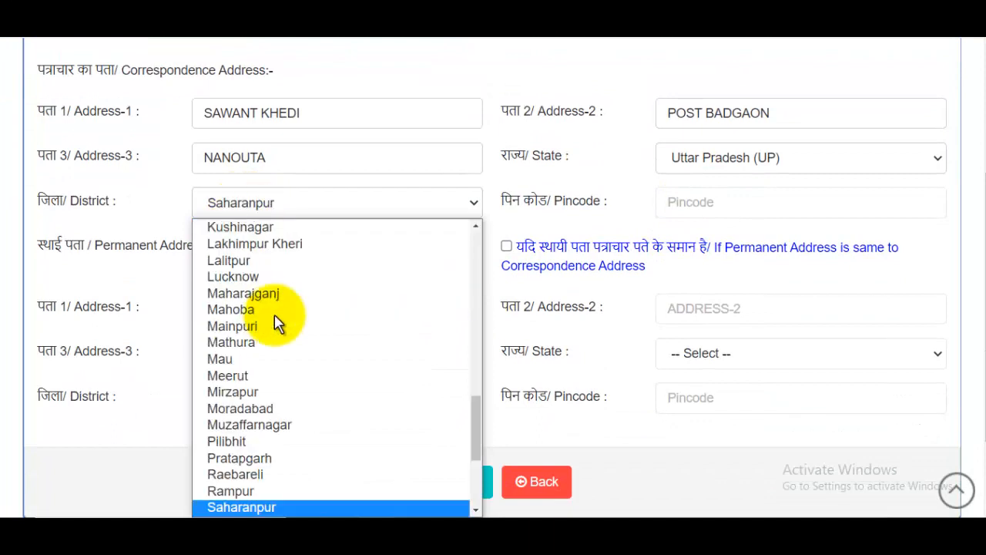
click(238, 506)
Enter the pincode, make the permanent address match the correspondence address, and save.
click(739, 211)
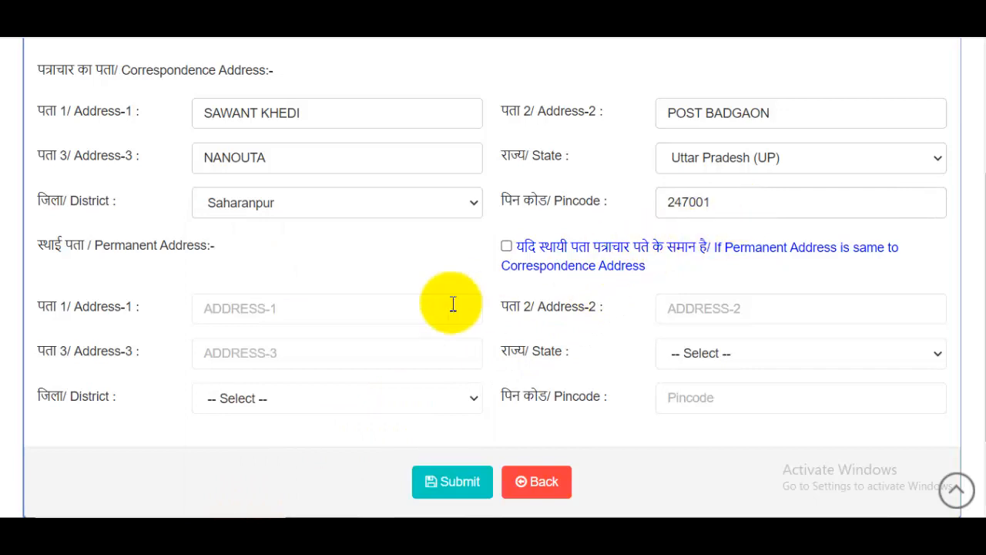
drag(114, 247, 192, 258)
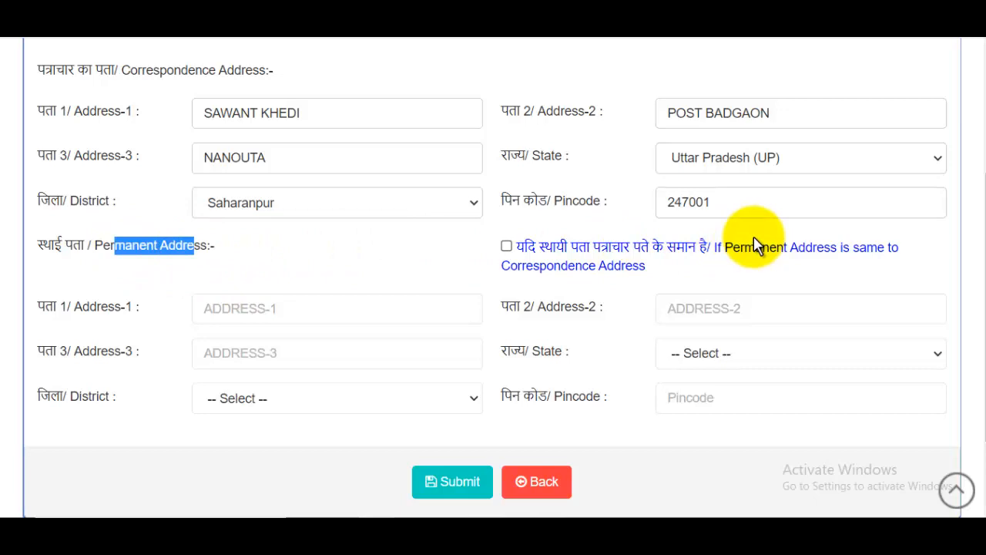
click(506, 246)
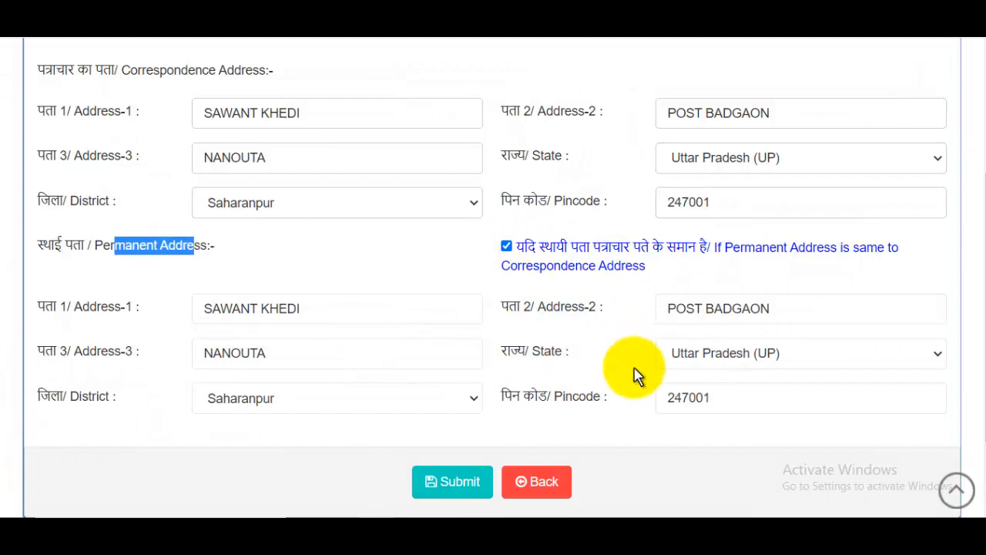
click(456, 483)
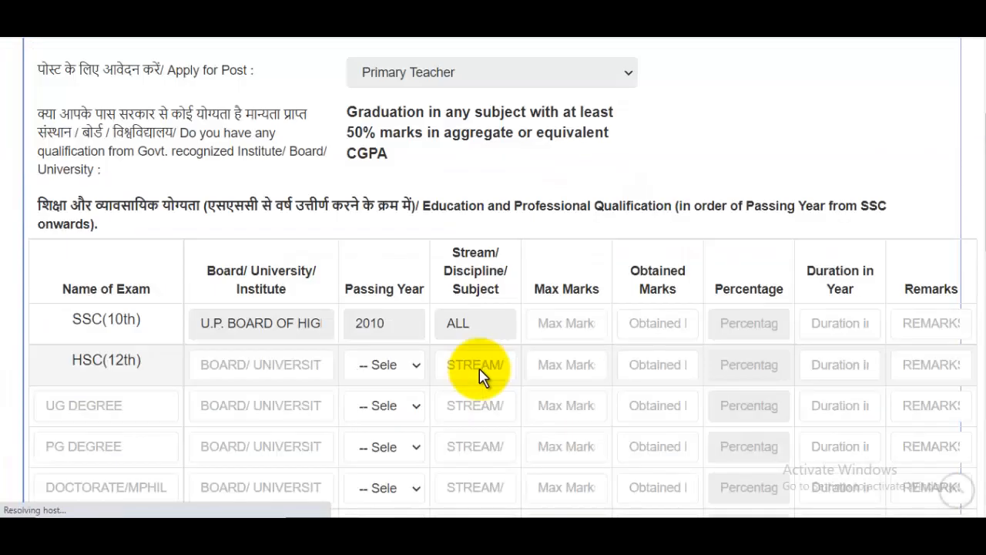
Fill the SSC row with 600 max, 580 obtained, 1 year and PASS, and enter UP BOARD for HSC.
scroll(564, 347, up, 3)
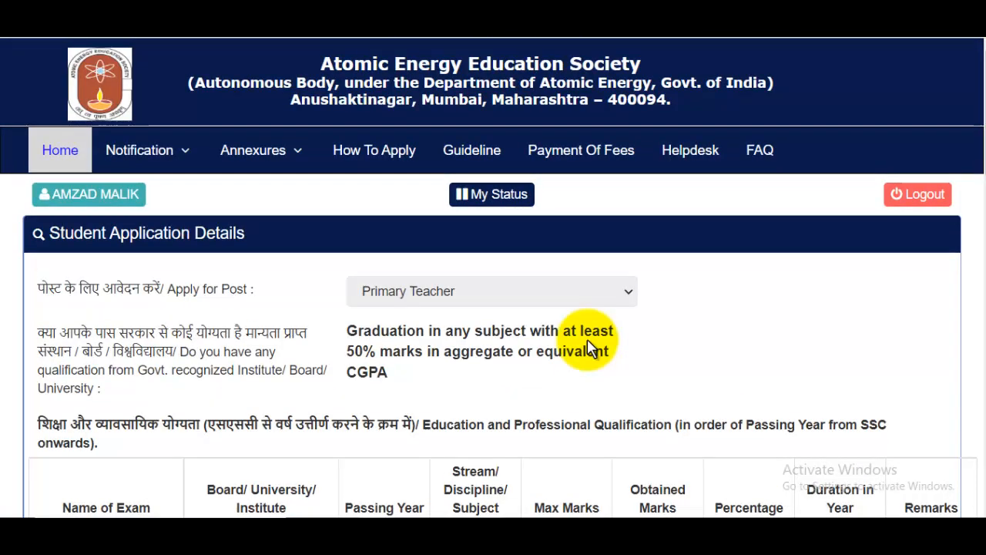
scroll(587, 345, down, 3)
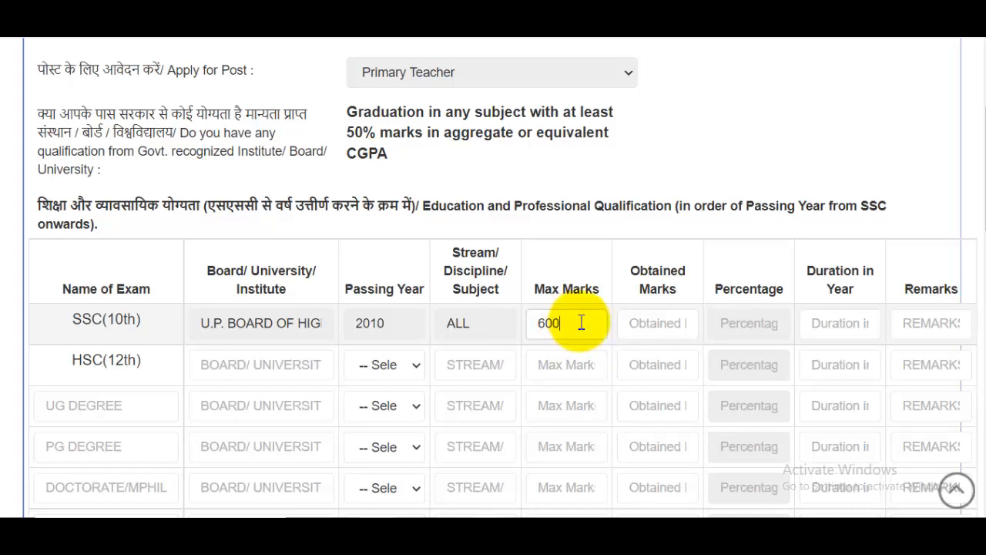
click(676, 326)
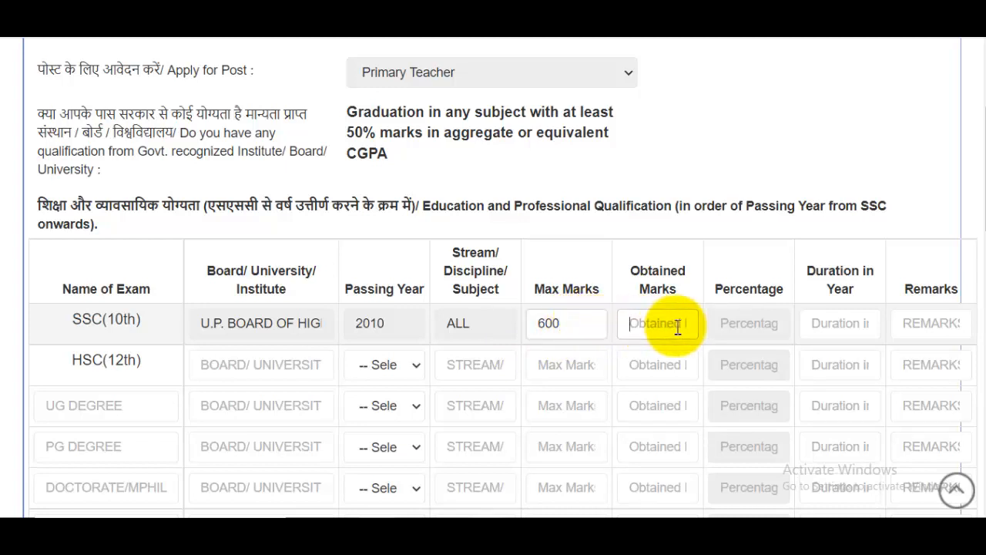
click(853, 337)
text(1)
click(934, 327)
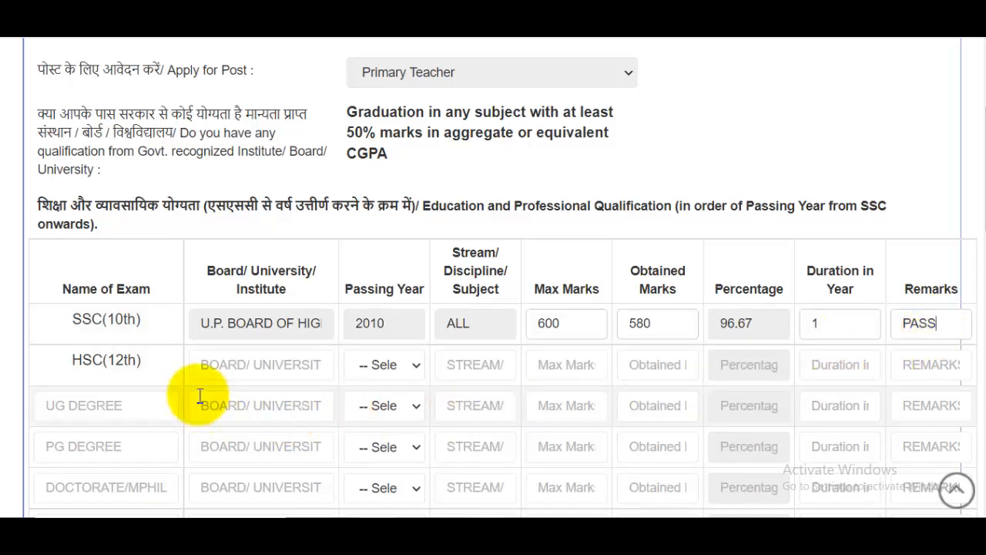
click(221, 372)
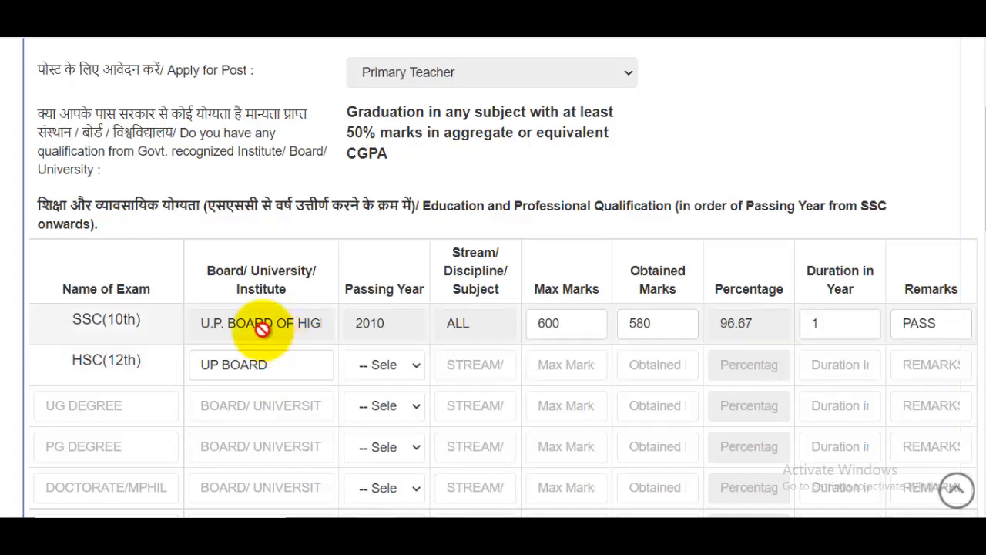
drag(214, 326, 305, 332)
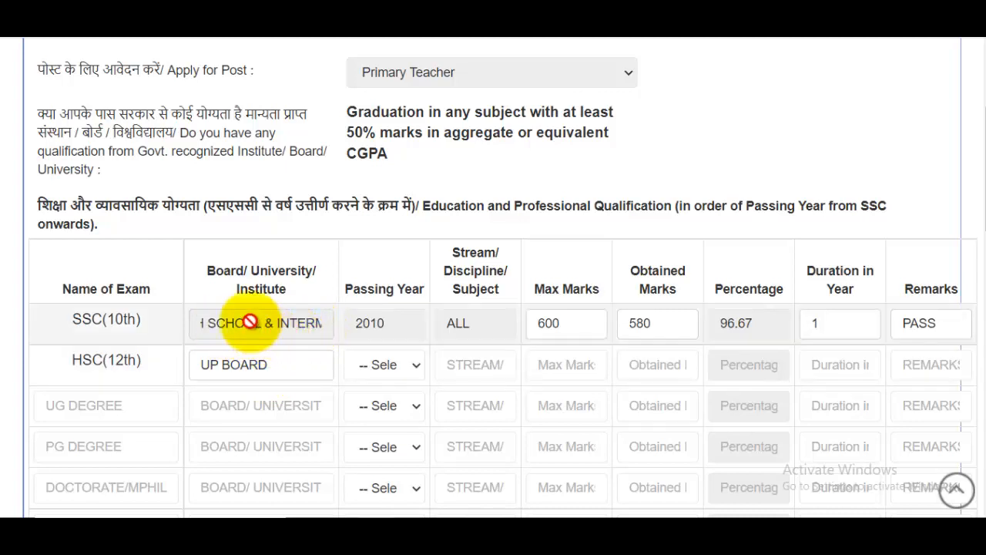
click(284, 373)
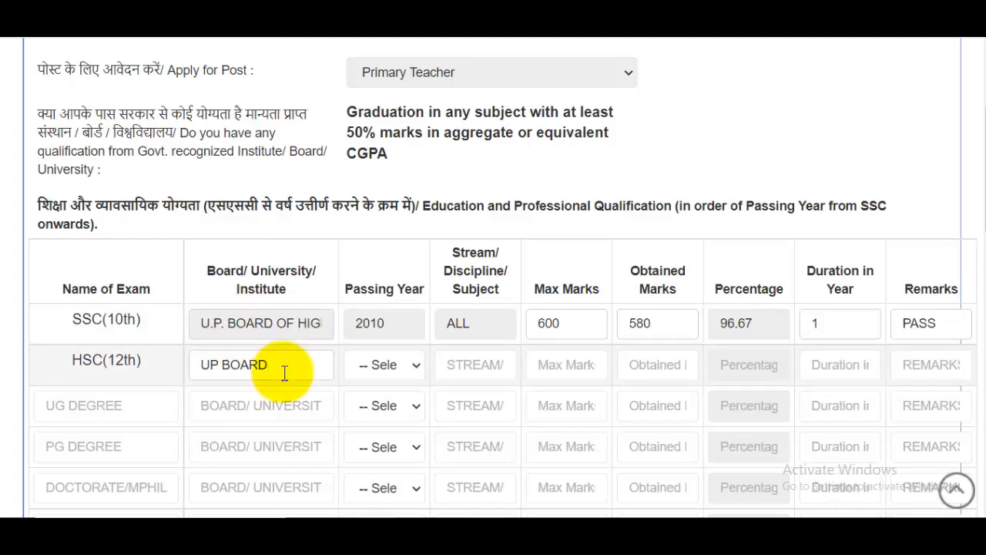
click(392, 369)
Choose 2012 as the HSC passing year.
scroll(392, 369, down, 6)
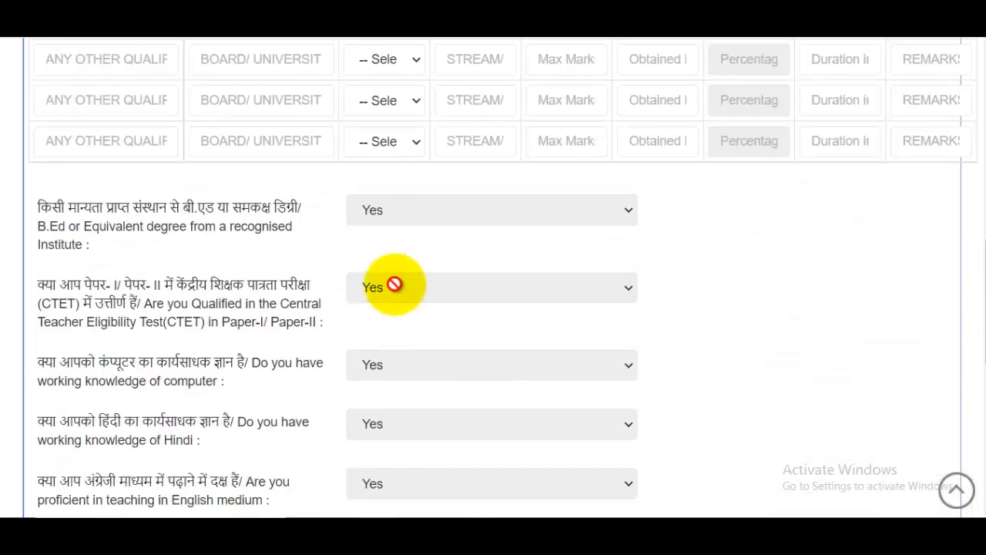
scroll(393, 284, up, 6)
click(406, 307)
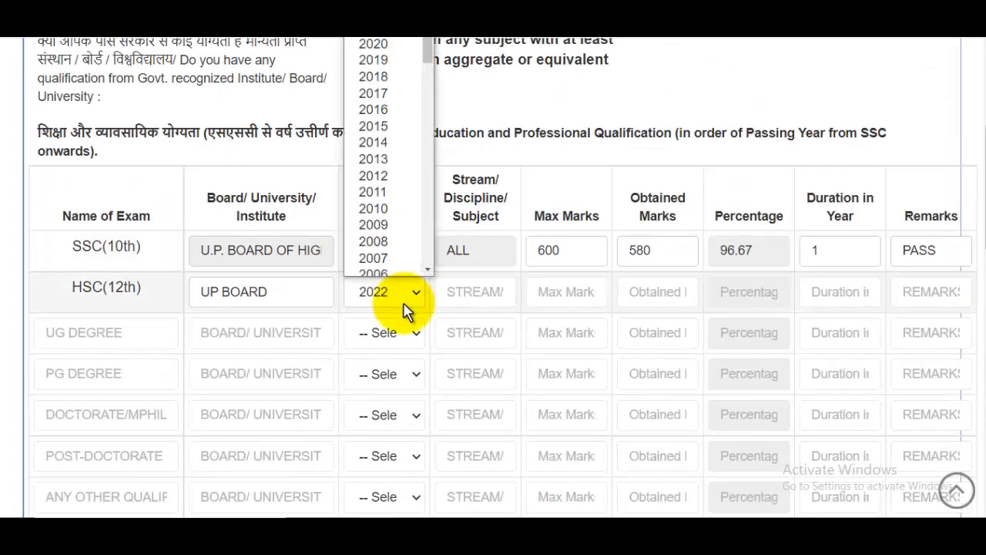
text(12)
scroll(411, 193, down, 1)
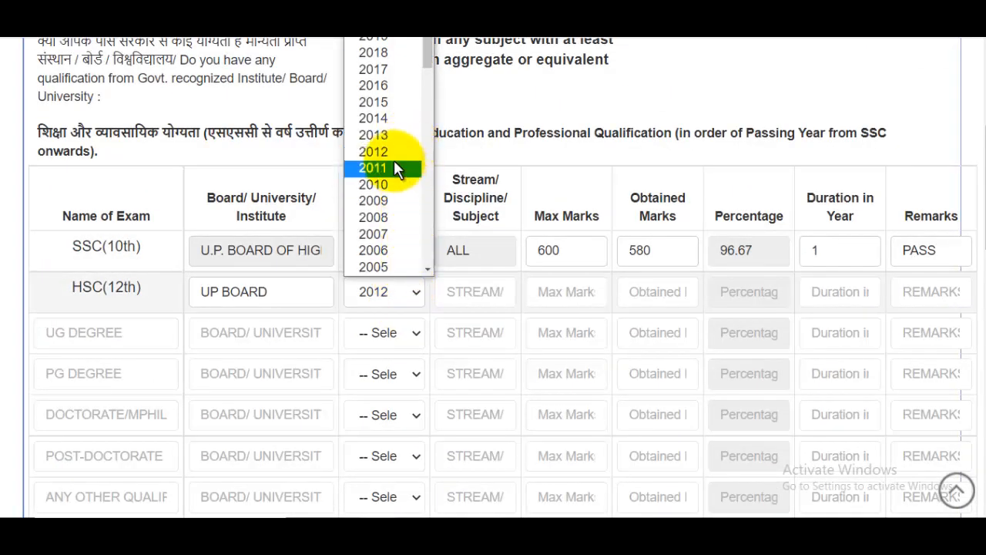
click(394, 152)
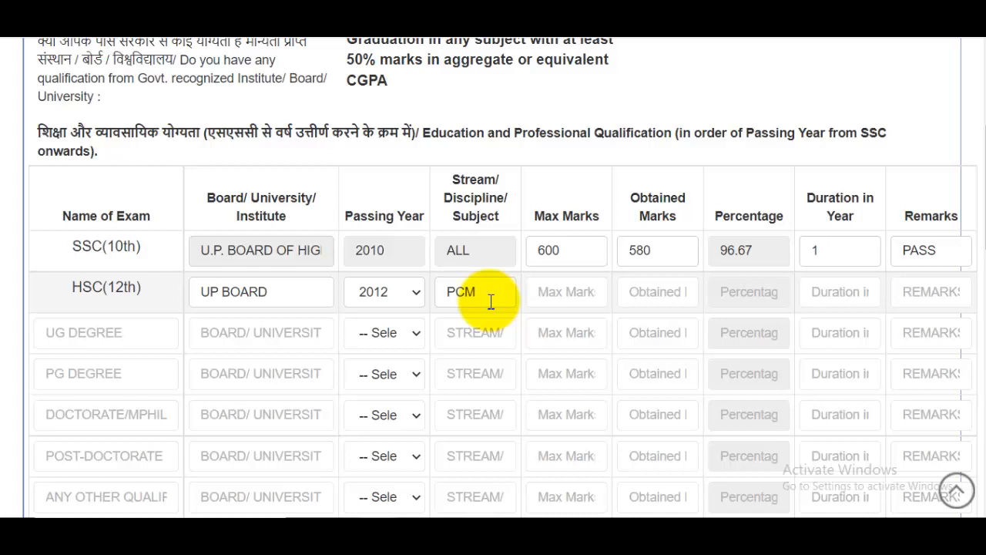
Enter HSC stream PCM, 500 max, 479 obtained, 2 years and PASS, then BA for UG.
click(570, 306)
text(500)
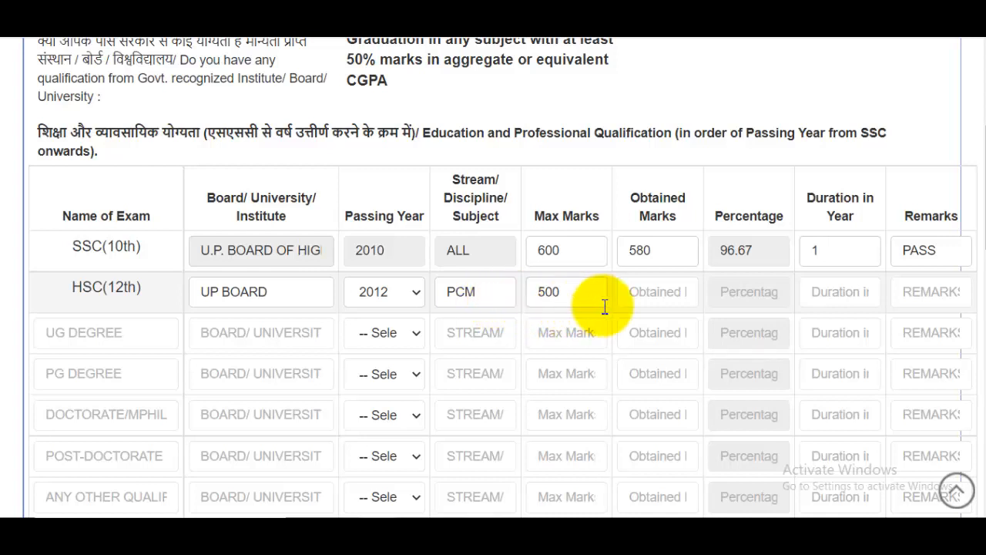
click(664, 291)
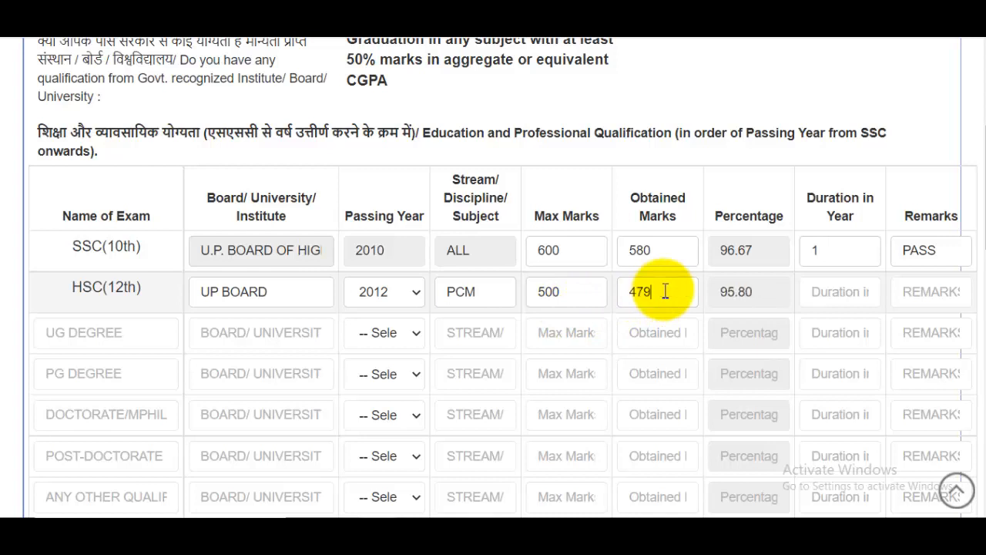
click(841, 282)
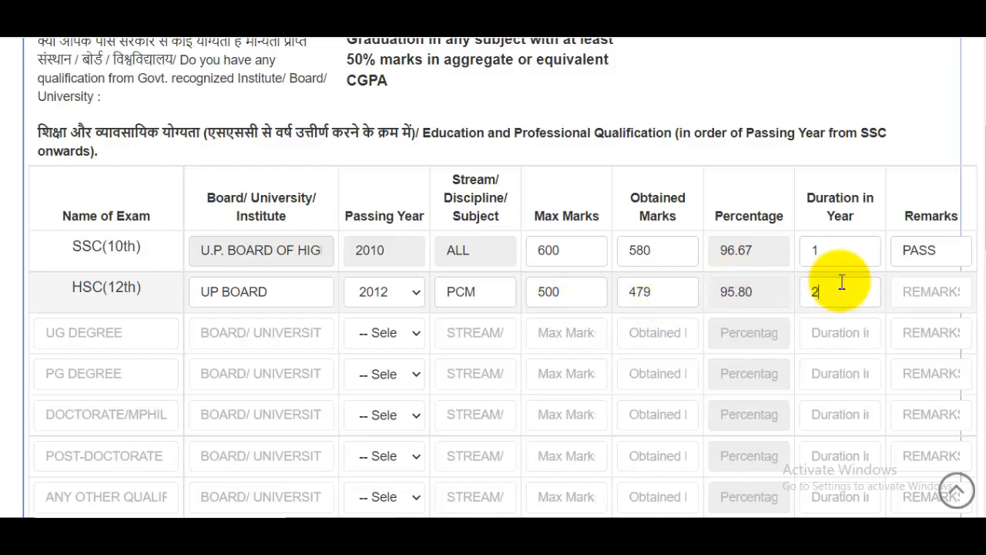
click(938, 293)
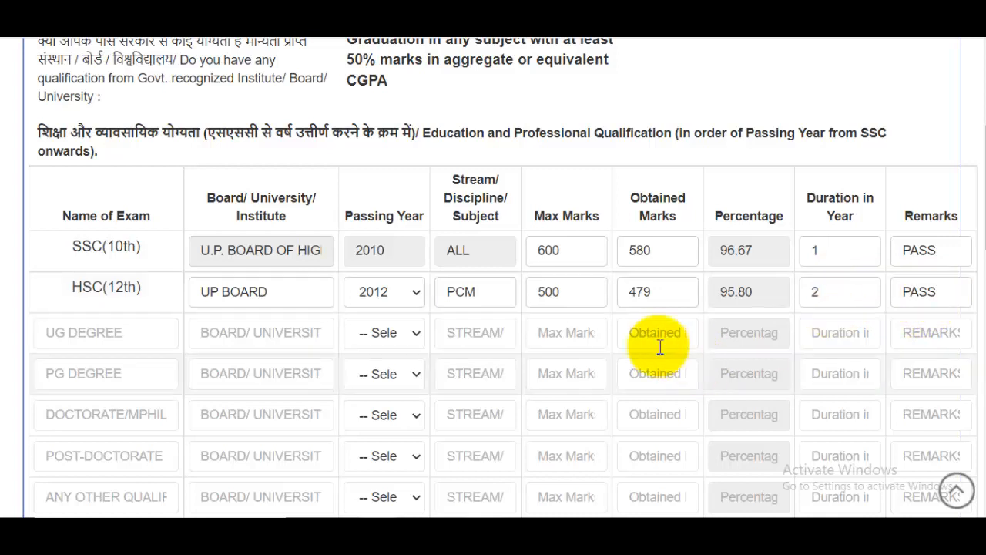
click(142, 337)
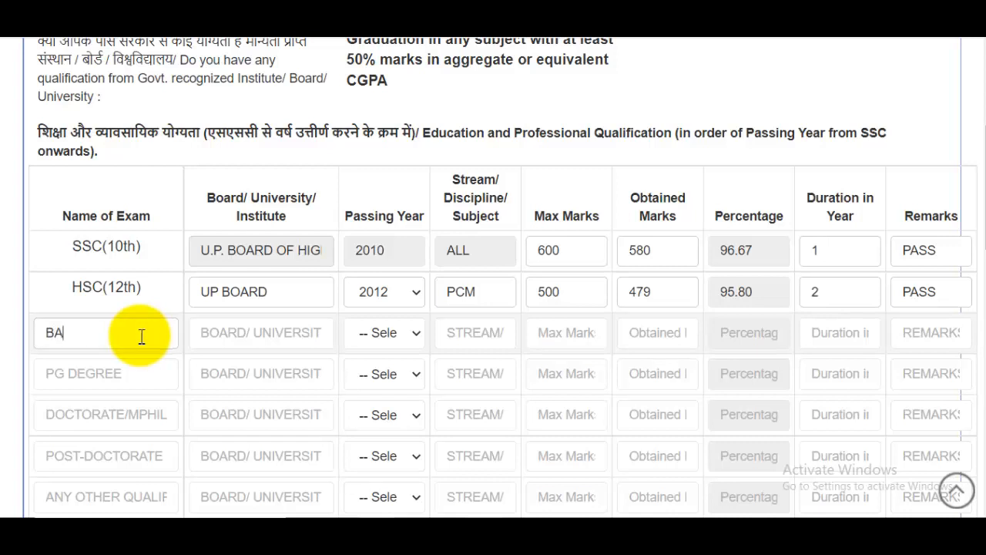
Enter CSSU MEERUT, the subjects, 500 max, 479 obtained, 3 years and PASS in the BA row.
click(254, 337)
text(CSSU MEERUT)
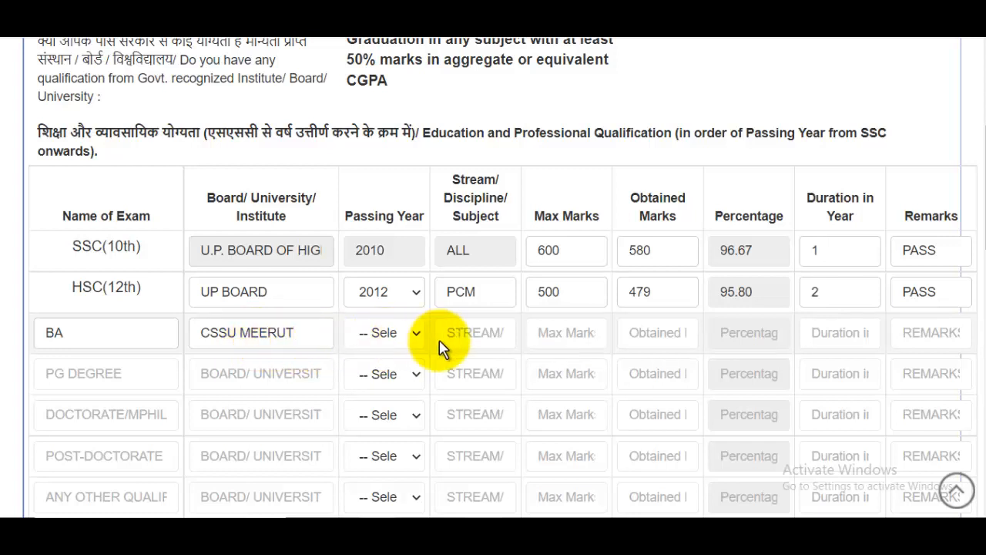
click(478, 340)
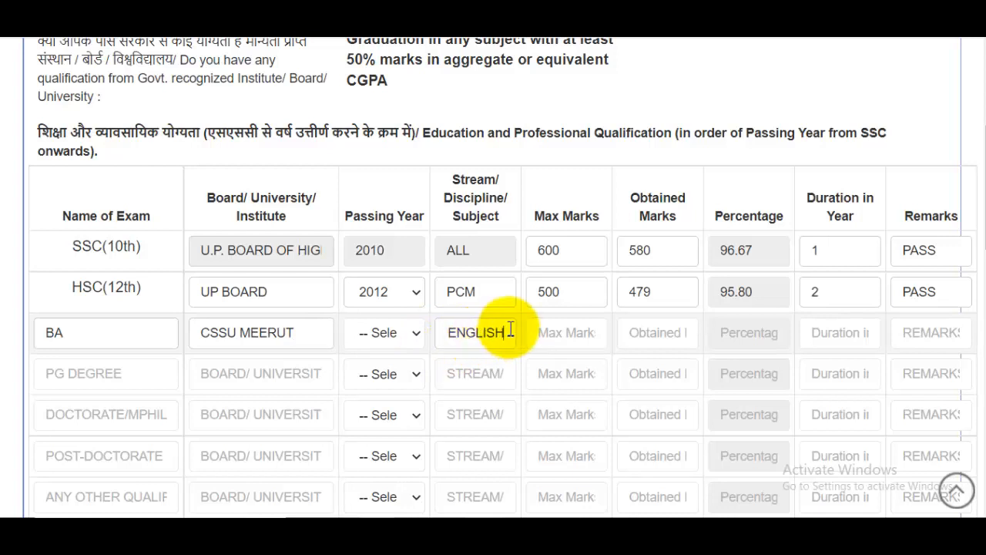
click(567, 336)
text(500)
click(671, 336)
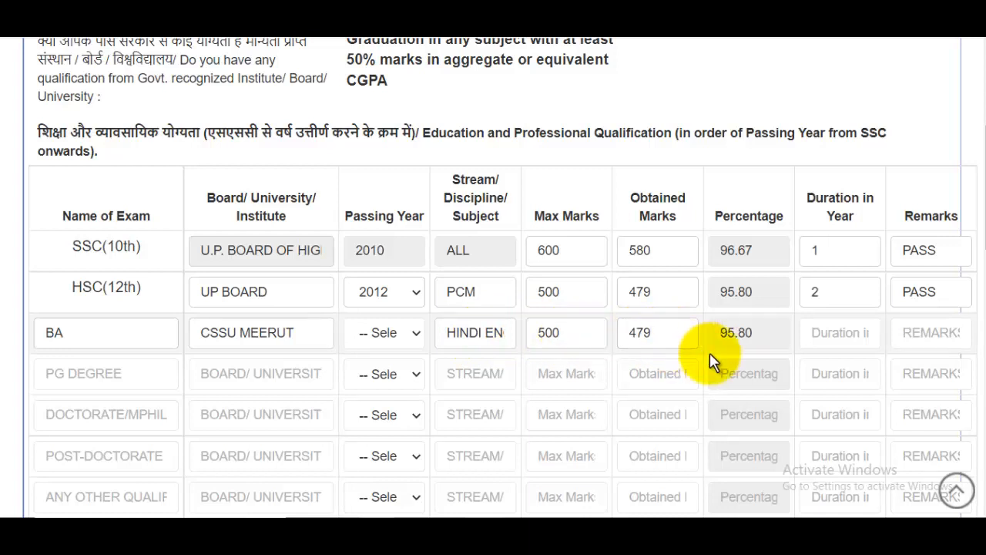
text(3)
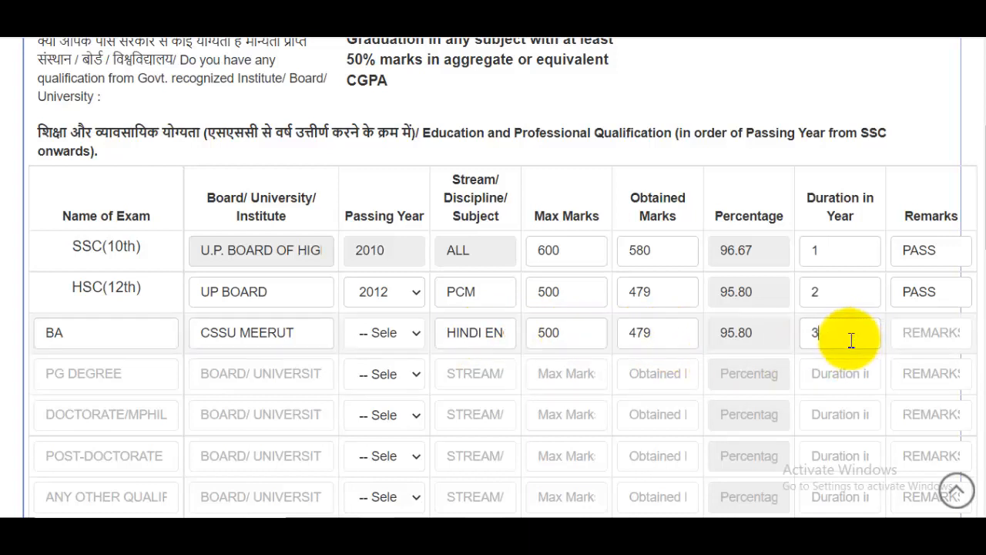
click(962, 344)
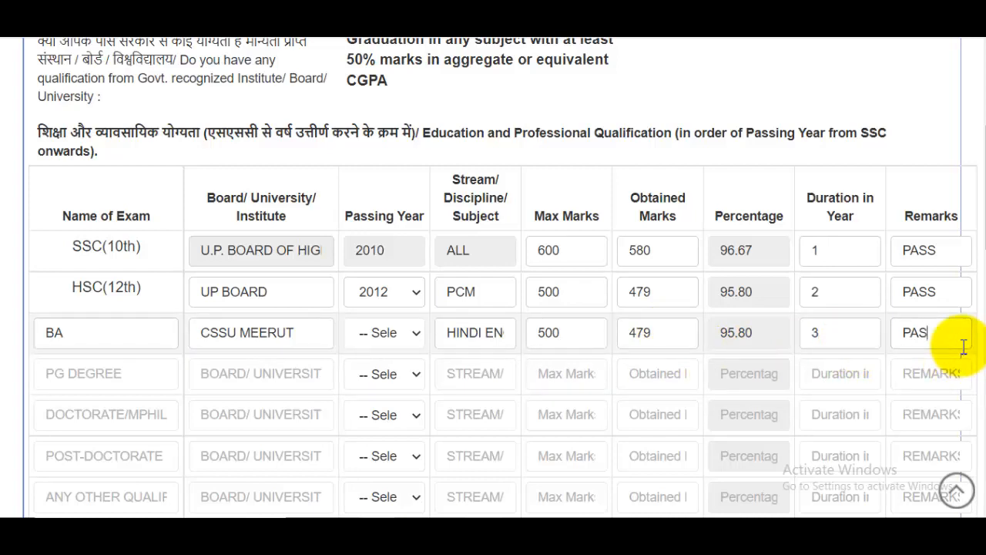
text(PASS)
scroll(639, 323, down, 2)
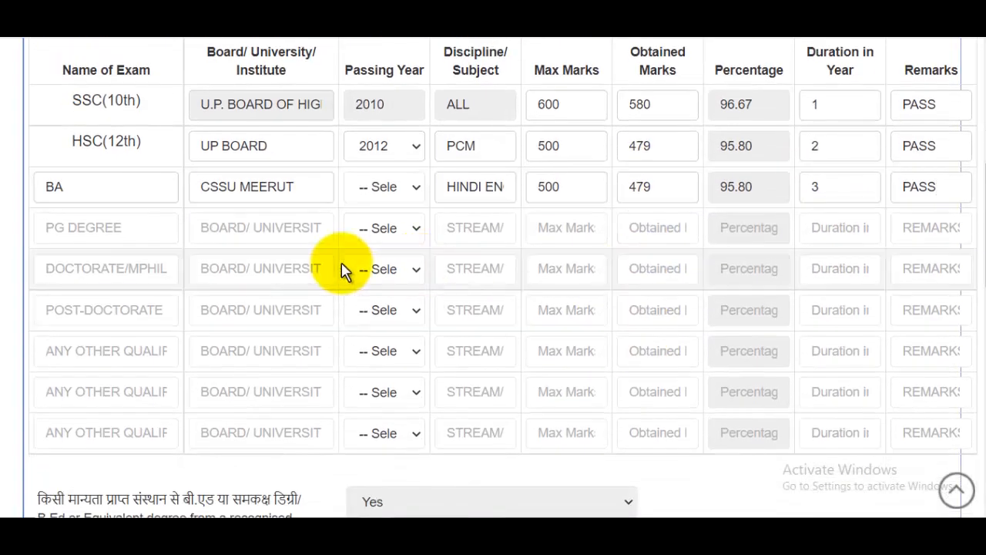
click(130, 229)
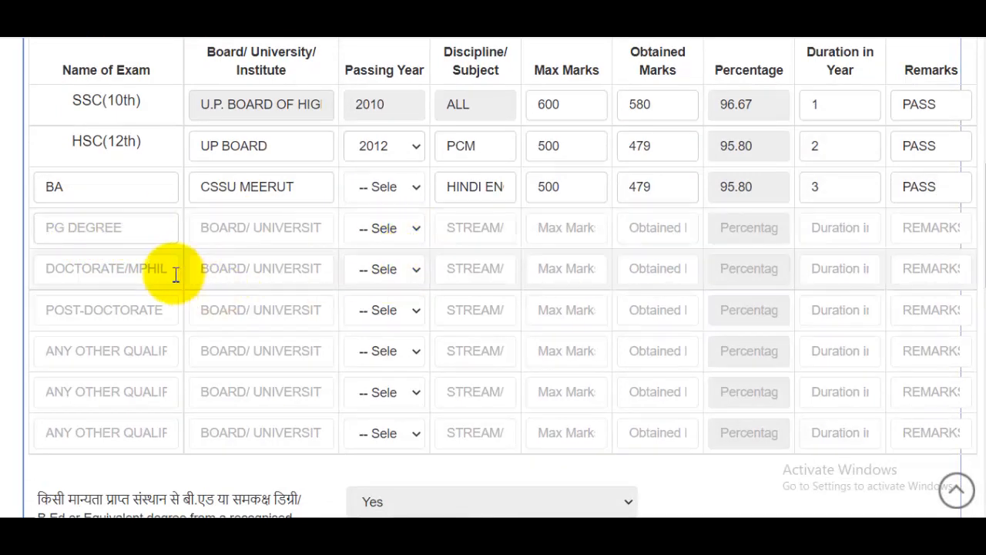
Copy B.Ed from the section heading into the training course name field.
scroll(737, 231, down, 4)
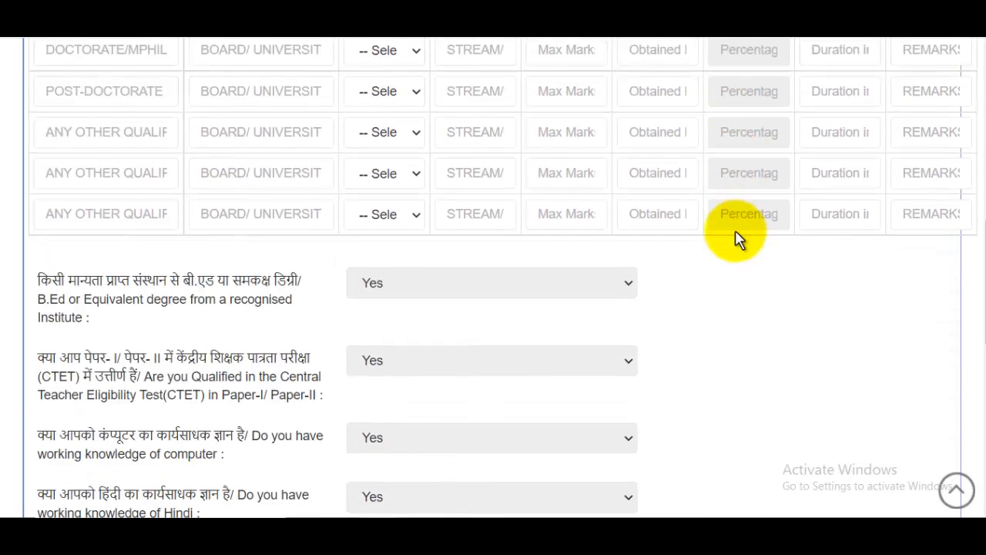
scroll(716, 245, down, 2)
scroll(509, 248, down, 3)
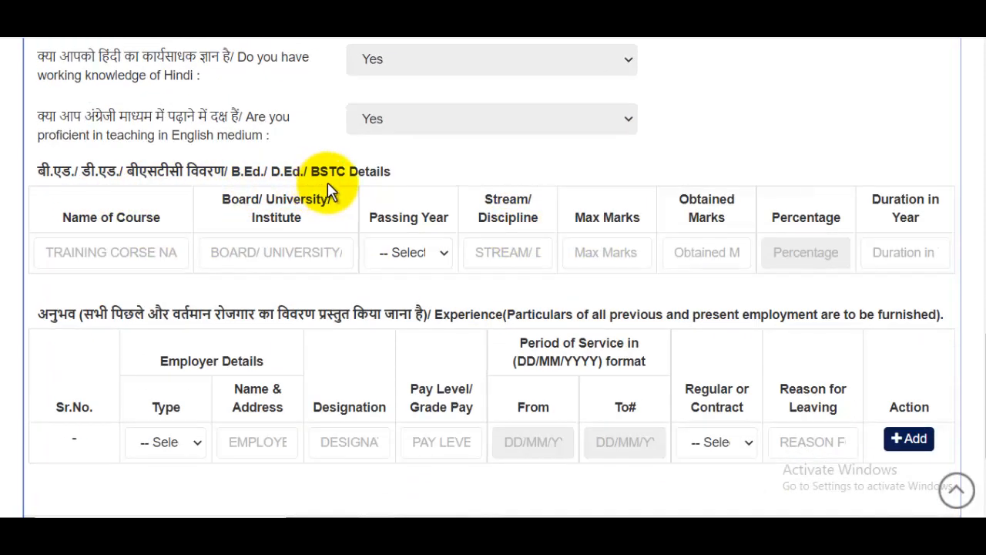
click(142, 254)
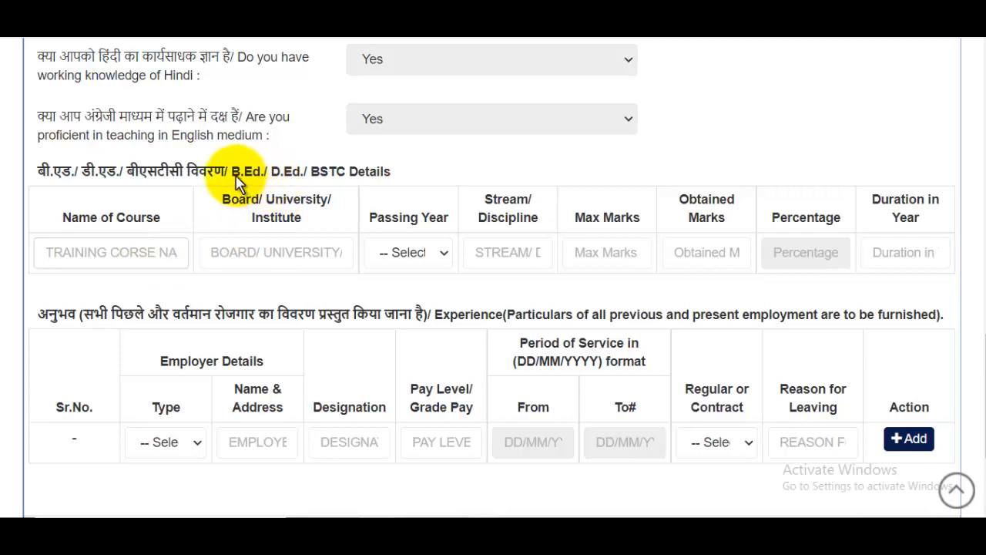
drag(231, 173, 262, 177)
key(ctrl+c)
click(171, 253)
key(ctrl+v)
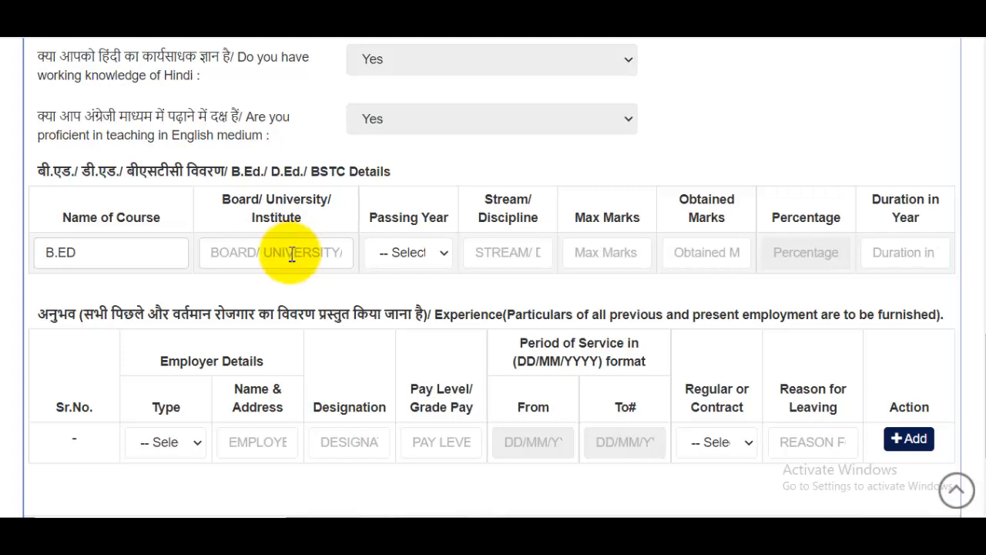
Enter 500 as the B.Ed maximum marks, leaving year, stream, obtained marks and duration blank.
click(416, 258)
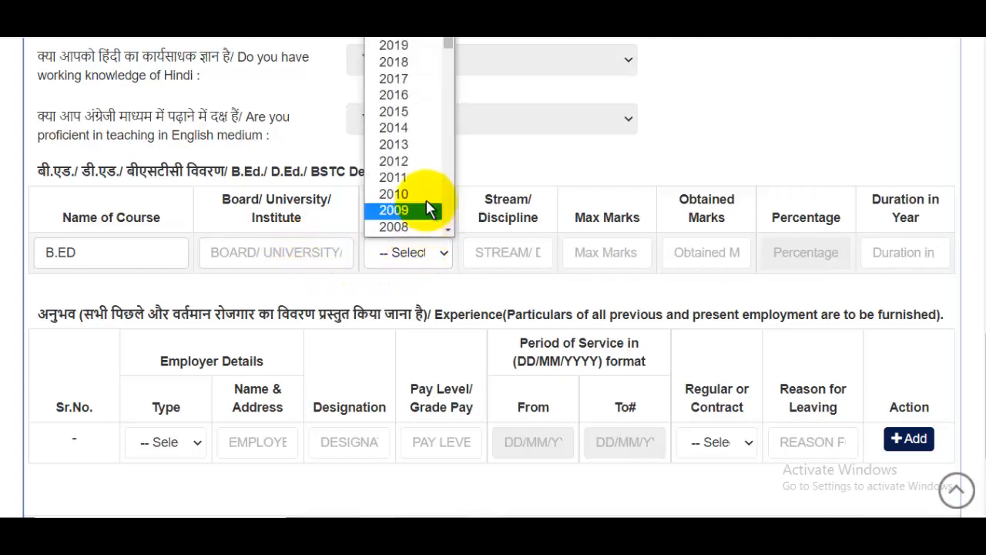
click(599, 177)
click(497, 267)
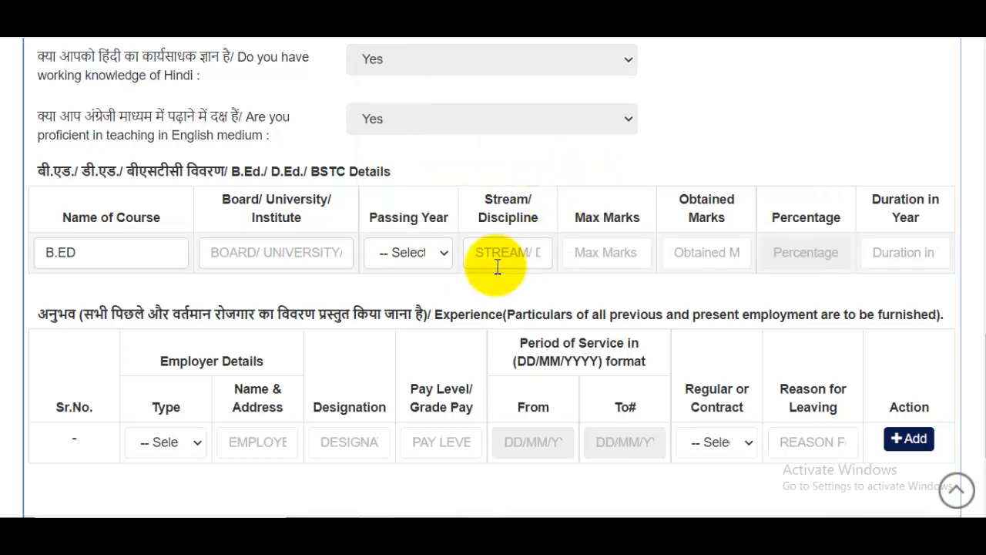
click(598, 249)
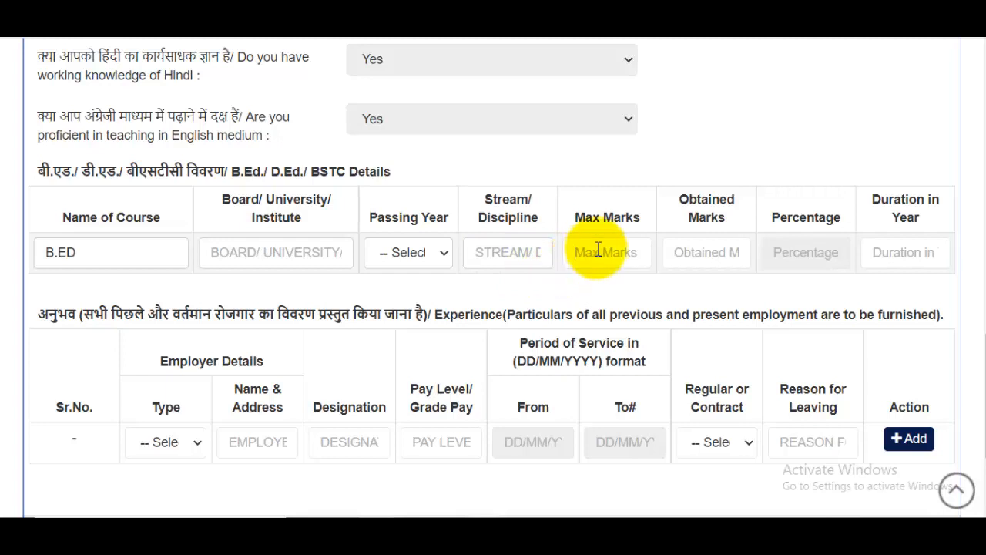
text(50)
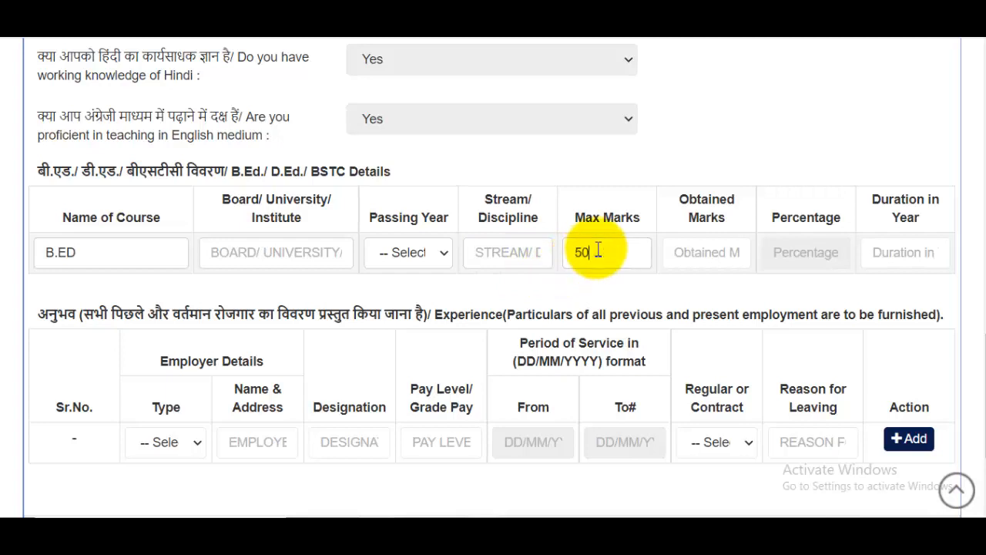
text(0)
click(713, 245)
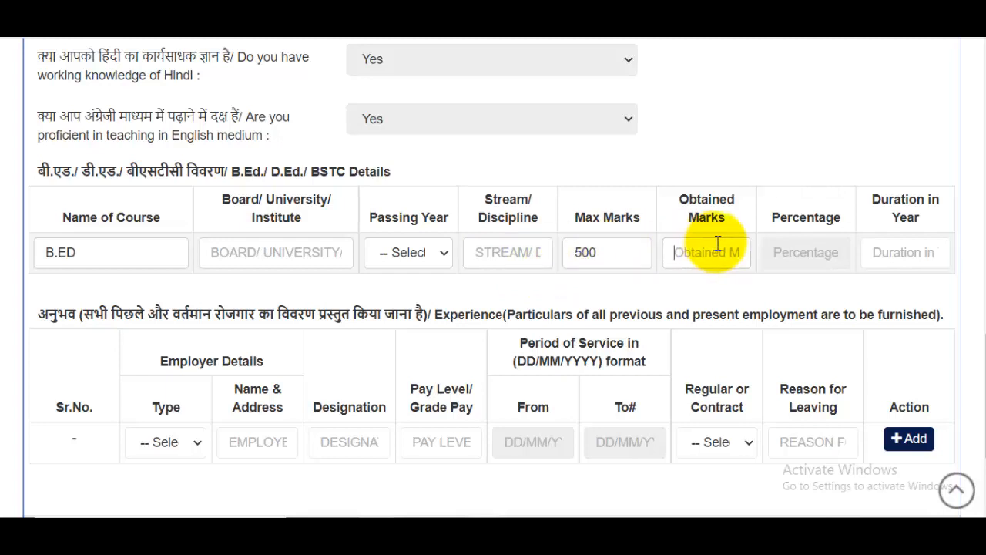
click(910, 260)
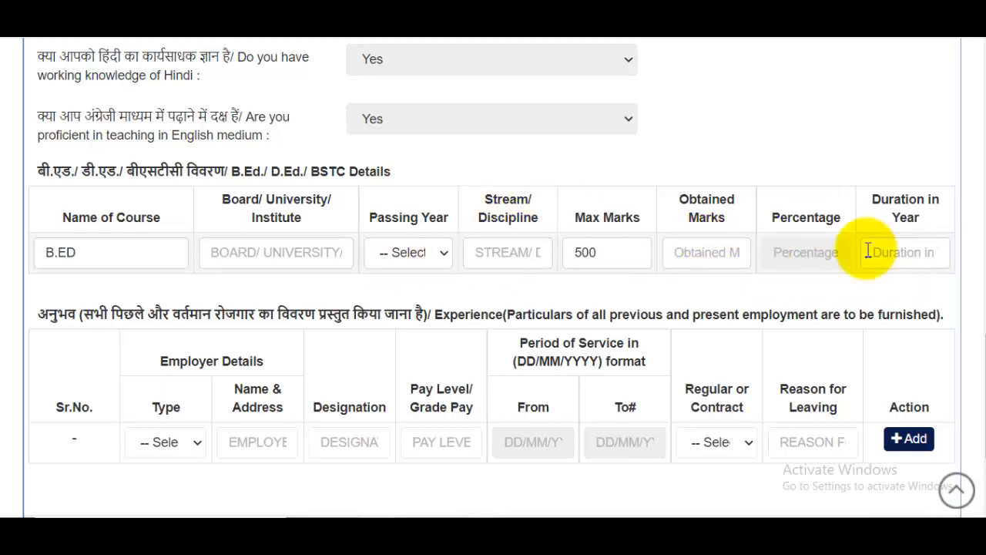
scroll(863, 251, down, 2)
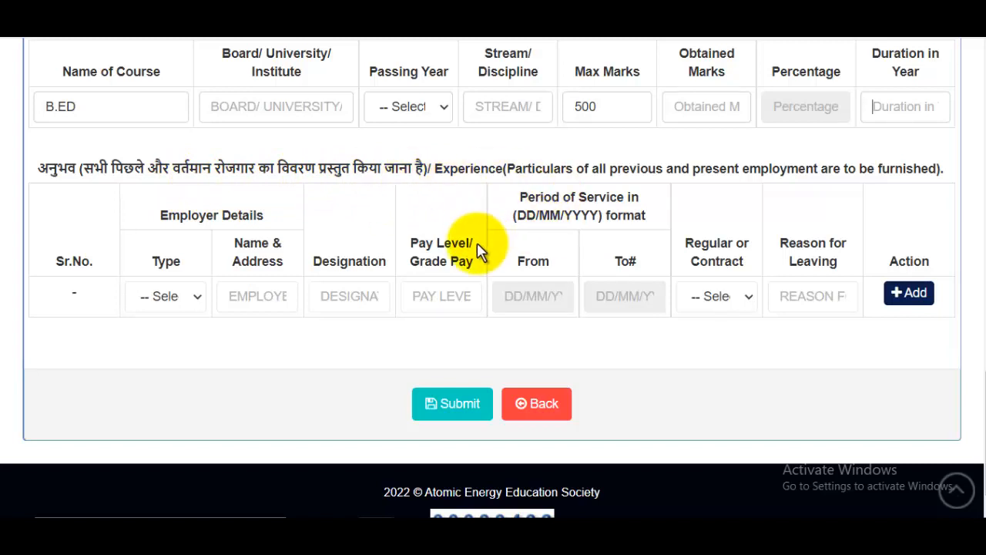
click(171, 305)
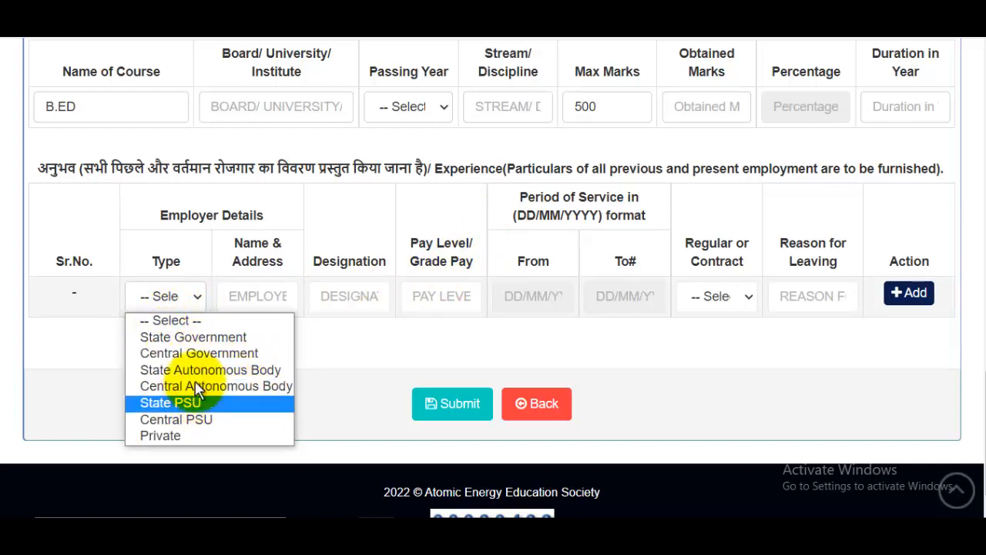
click(403, 337)
click(252, 293)
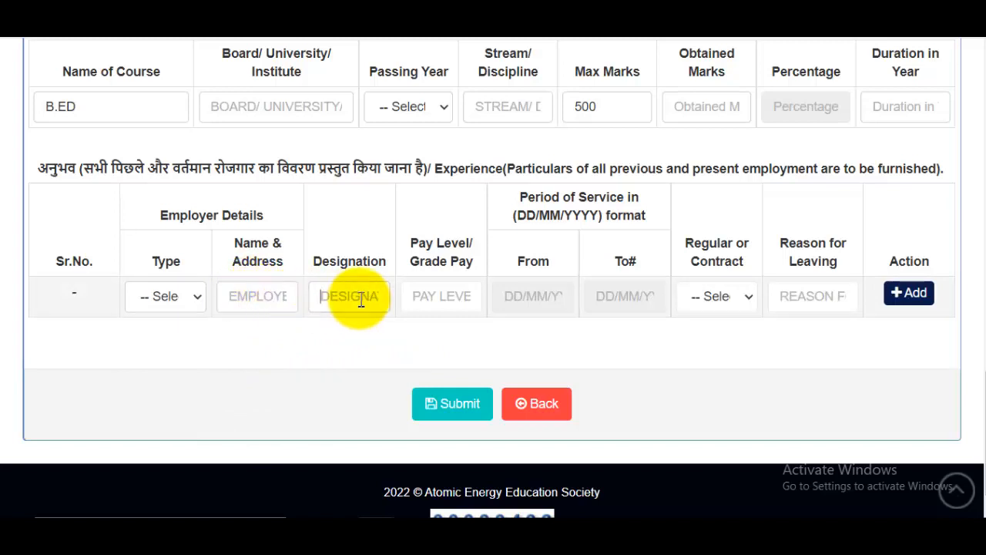
click(440, 301)
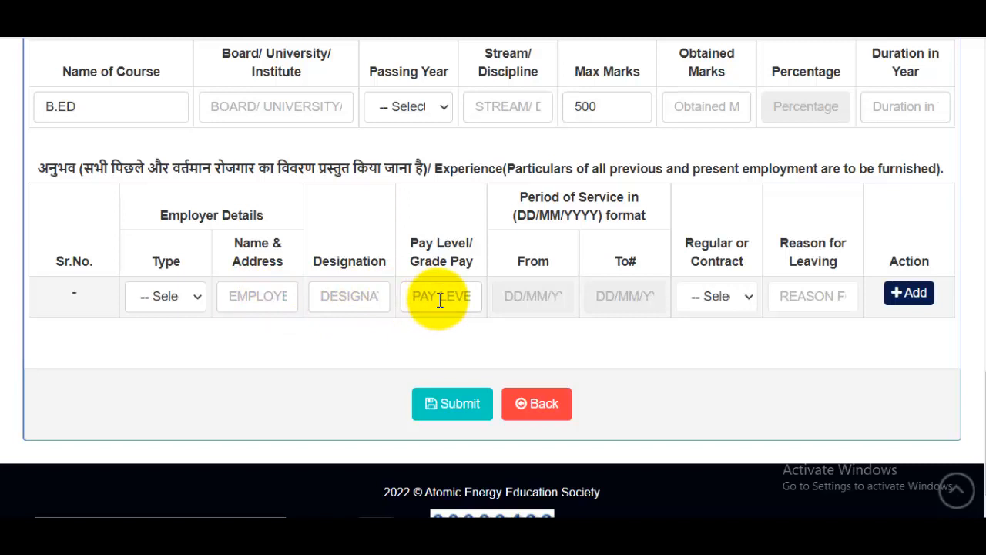
click(537, 299)
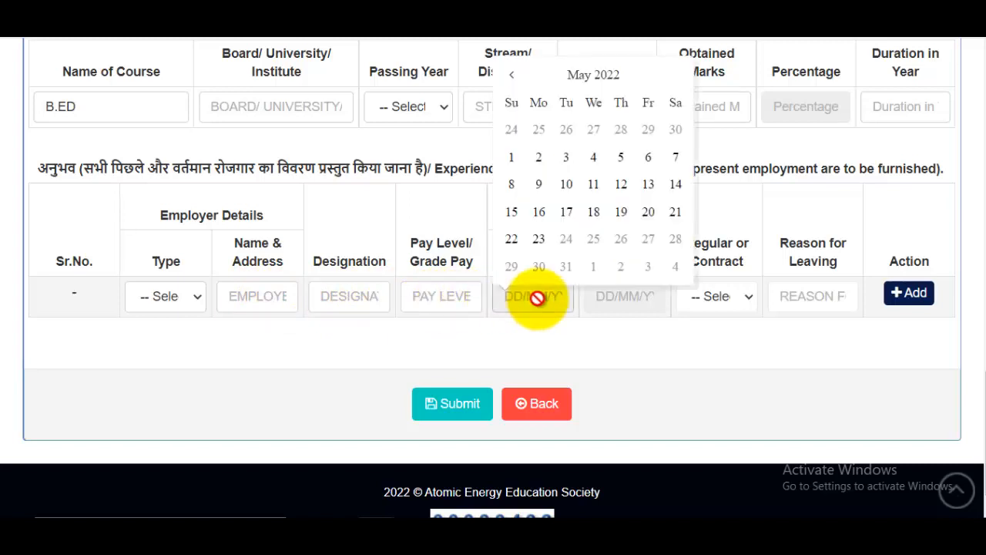
click(636, 320)
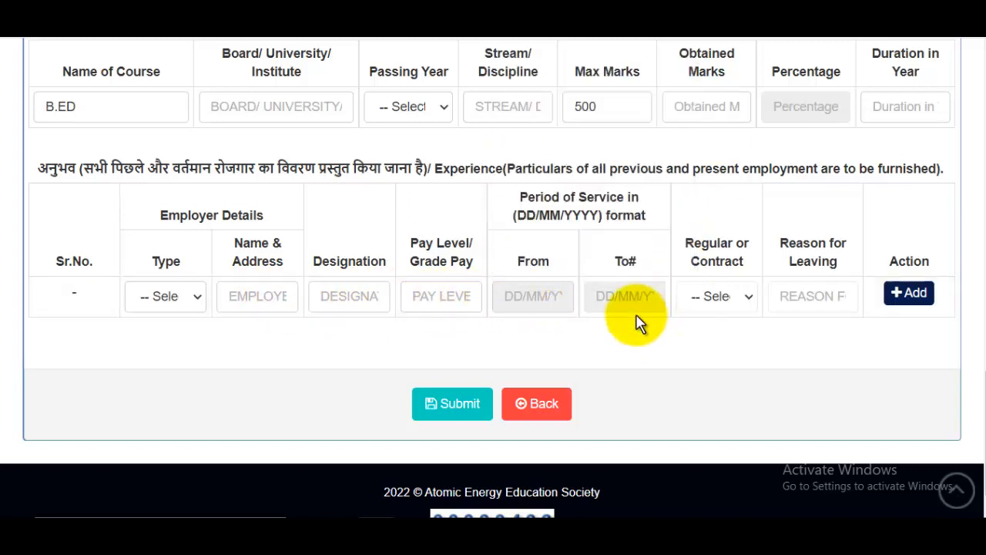
click(625, 298)
click(728, 362)
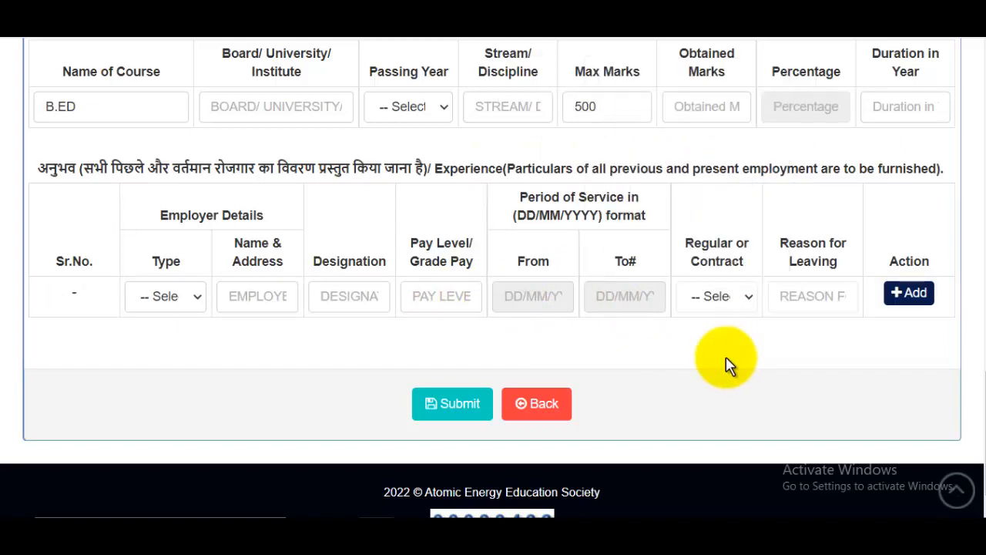
click(717, 307)
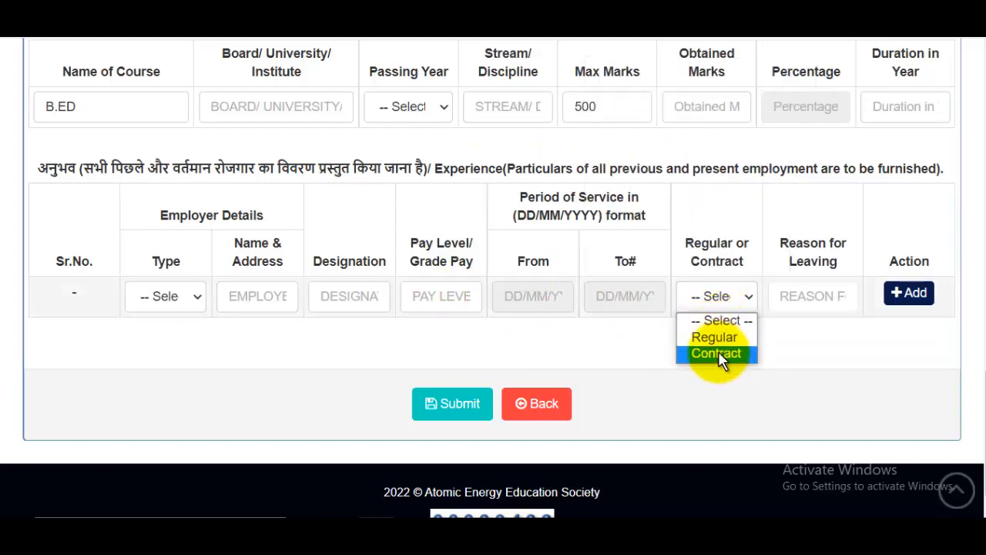
click(815, 339)
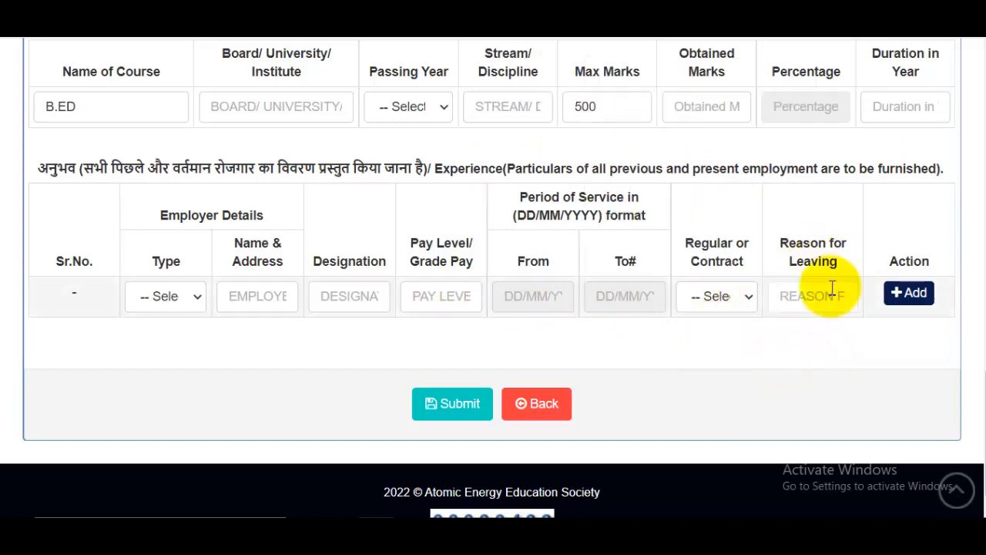
click(815, 296)
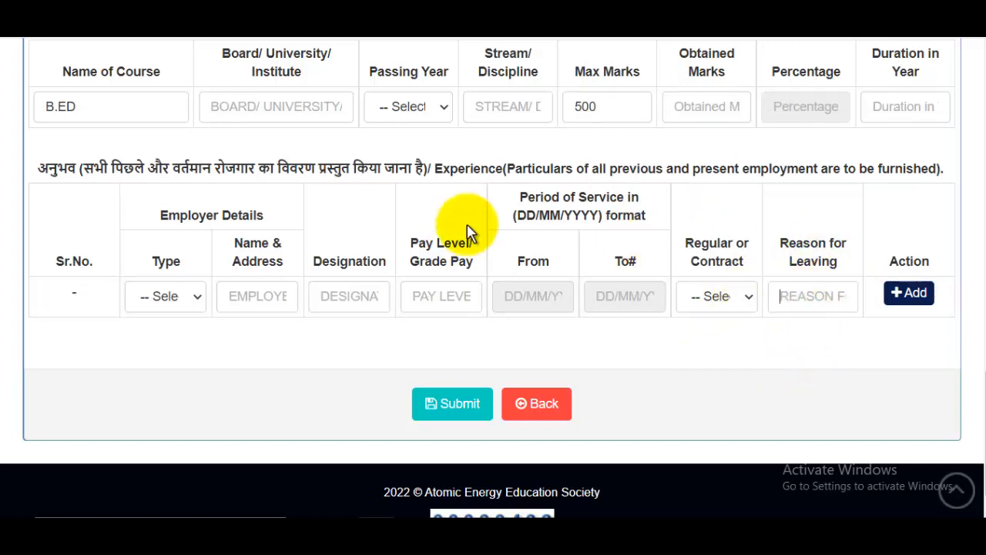
click(478, 406)
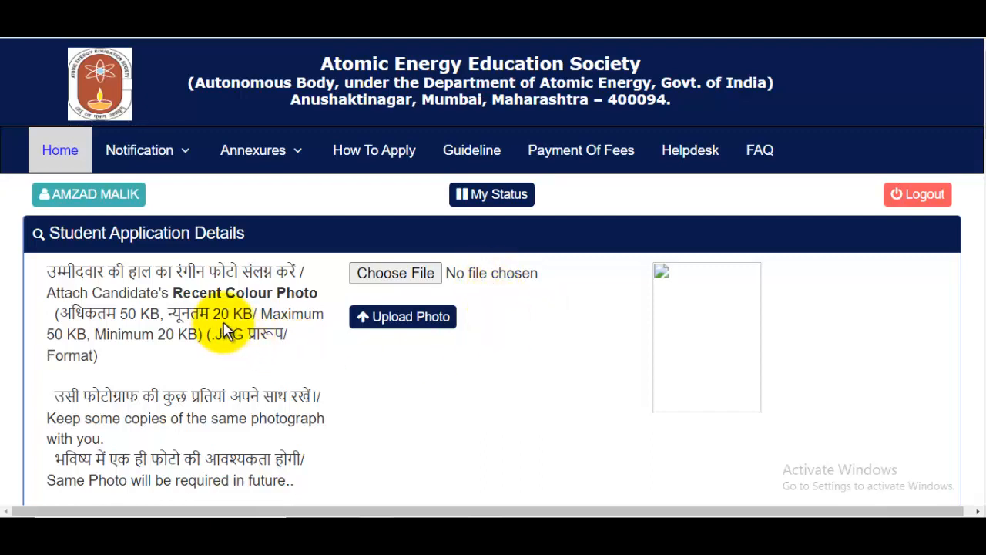
Choose AssamTET.jpg from Pictures as the candidate photo, upload it and acknowledge the success message.
click(397, 274)
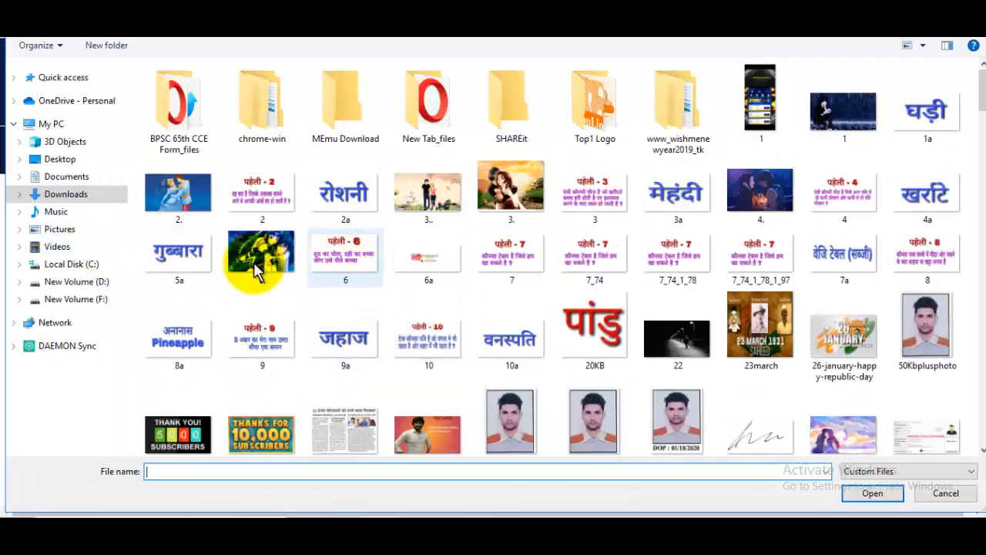
click(75, 231)
scroll(518, 291, down, 5)
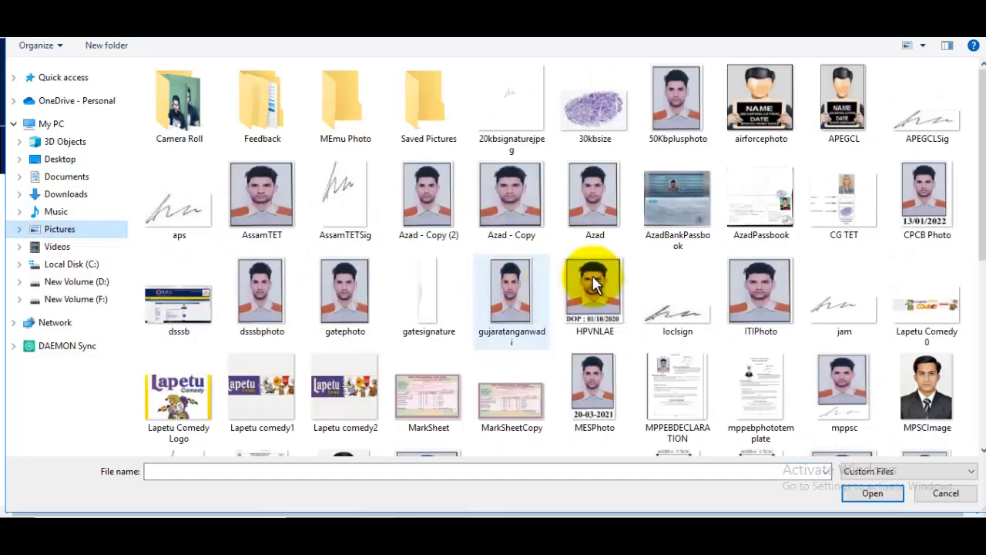
click(512, 223)
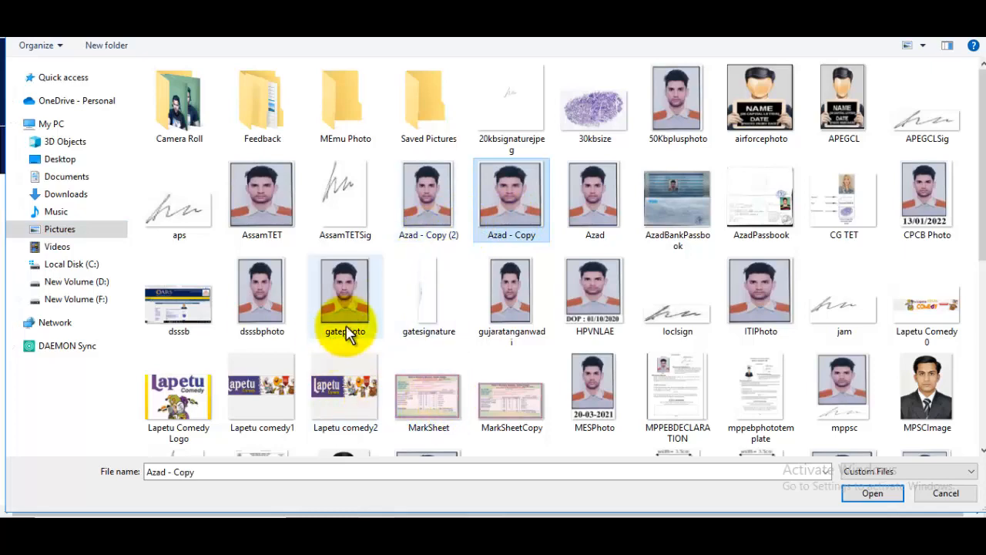
click(262, 199)
click(889, 496)
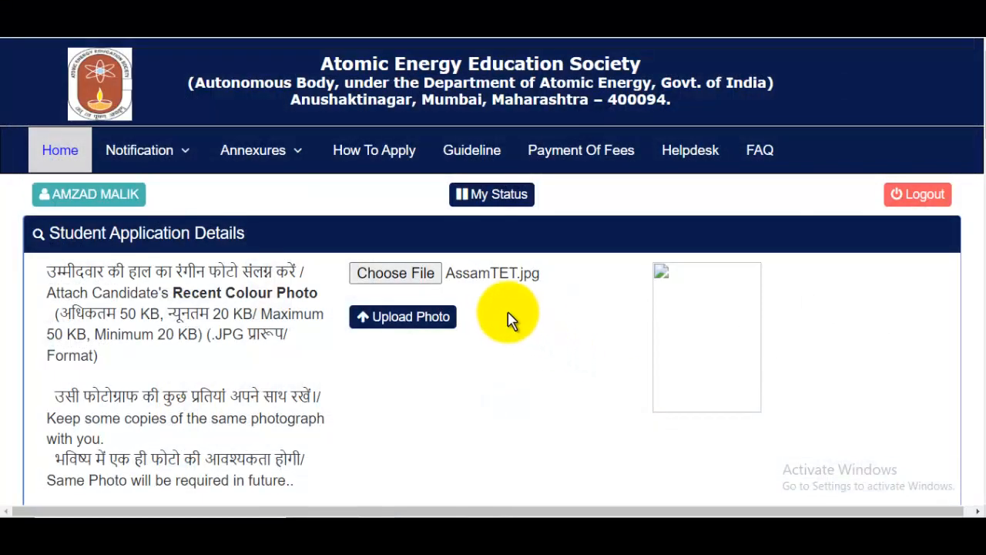
click(428, 317)
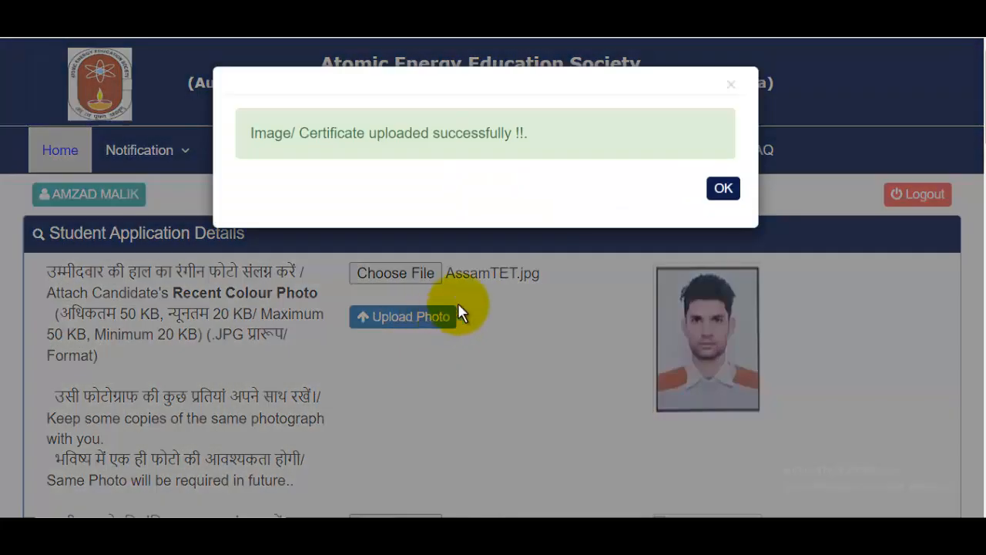
click(726, 194)
scroll(651, 209, down, 3)
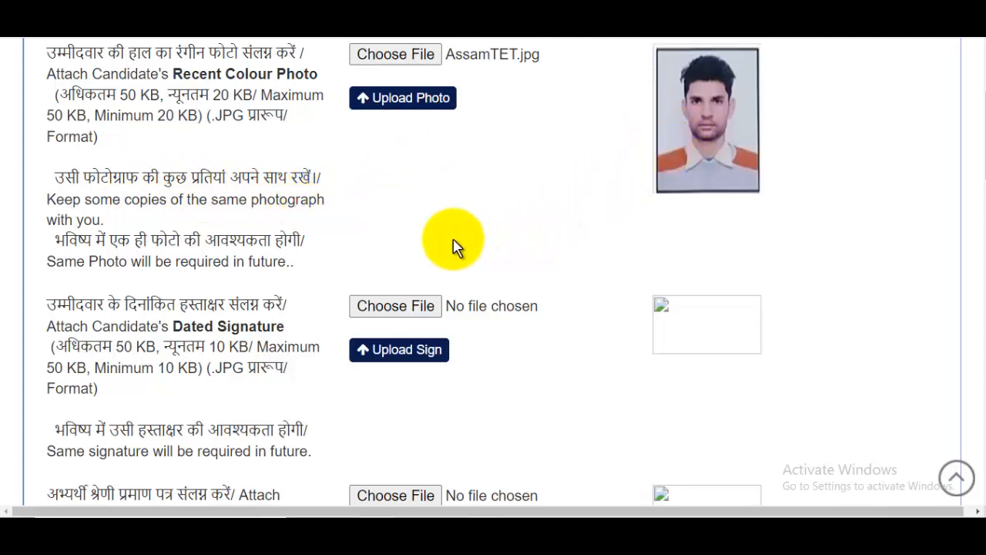
scroll(453, 245, down, 2)
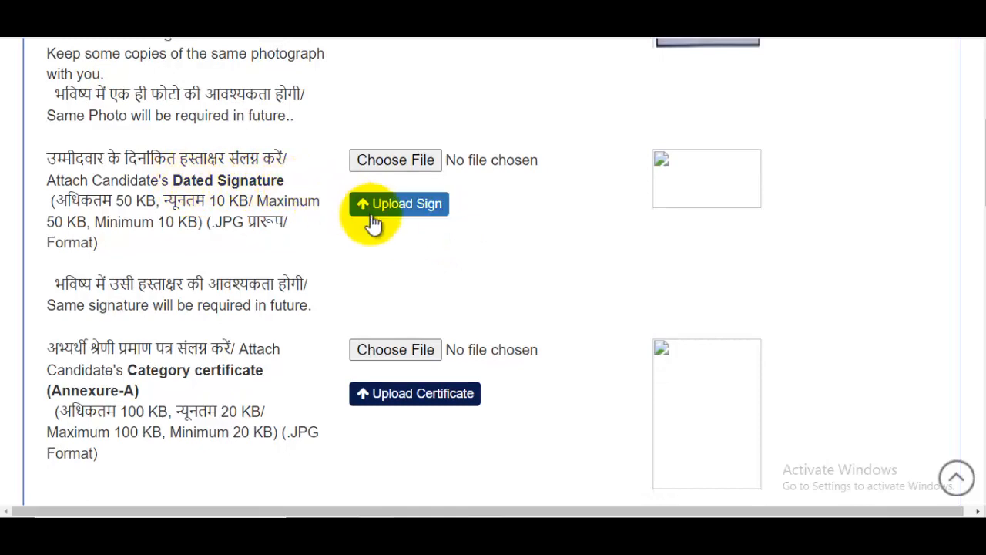
Pick Signature.jpg as the dated signature file, upload it and acknowledge the confirmation.
click(402, 162)
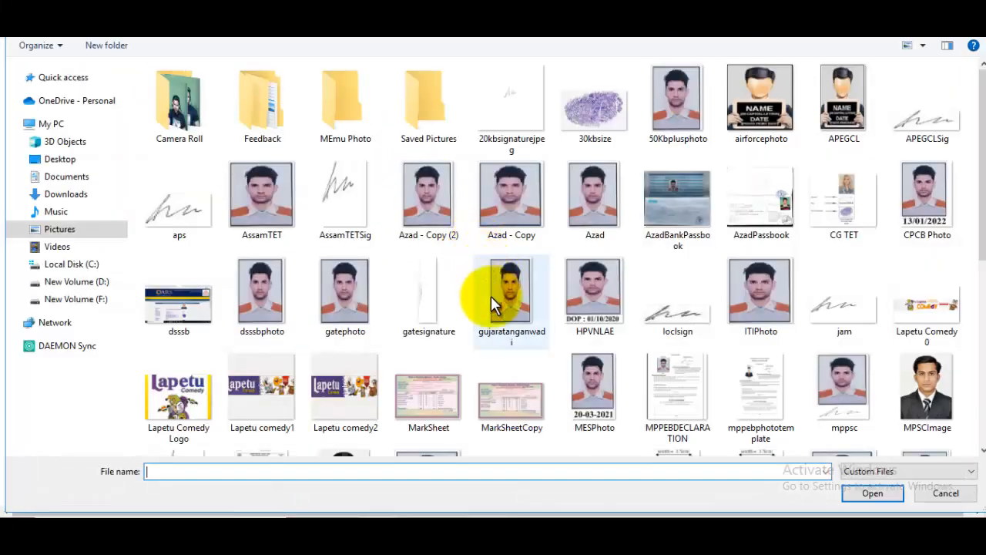
drag(976, 158, 967, 283)
click(514, 395)
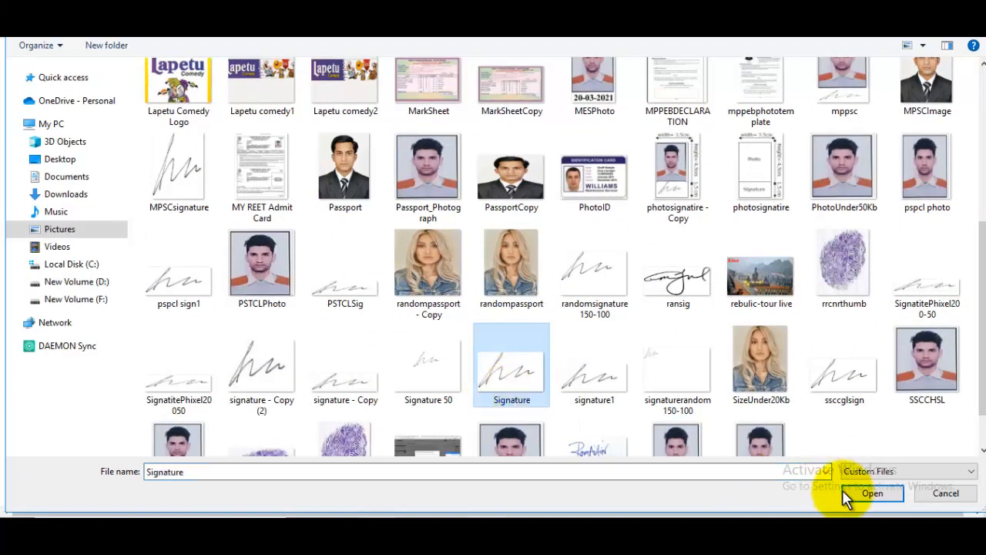
click(873, 493)
click(423, 214)
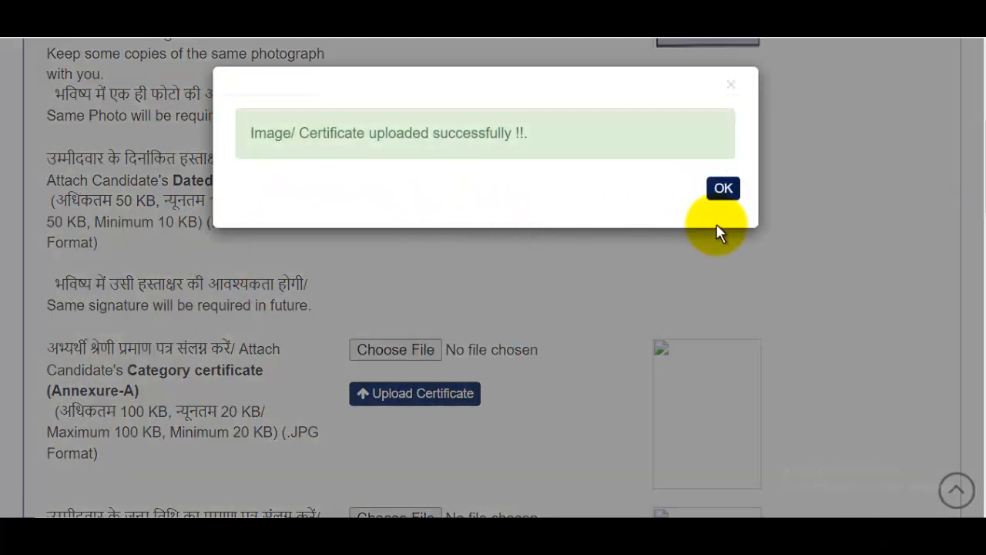
click(731, 193)
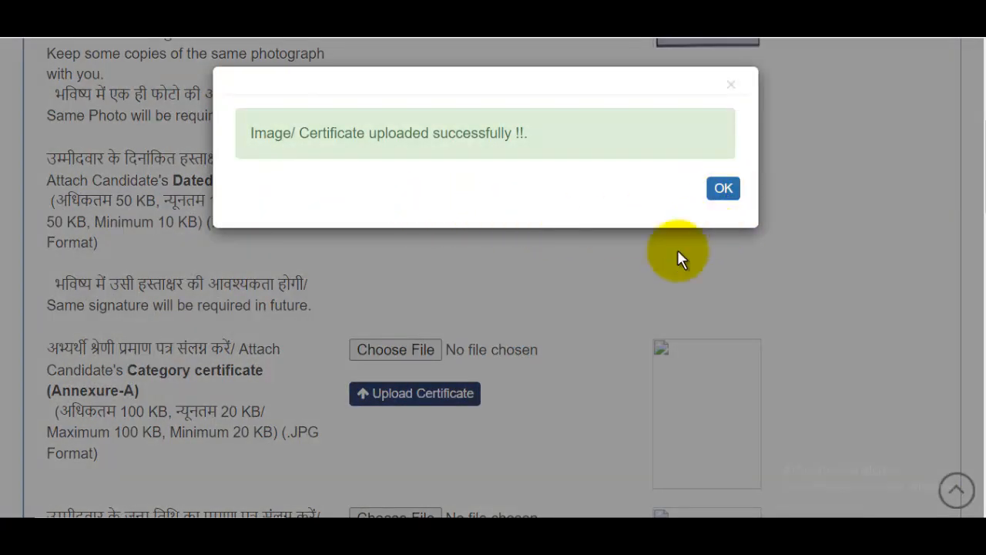
scroll(614, 287, down, 2)
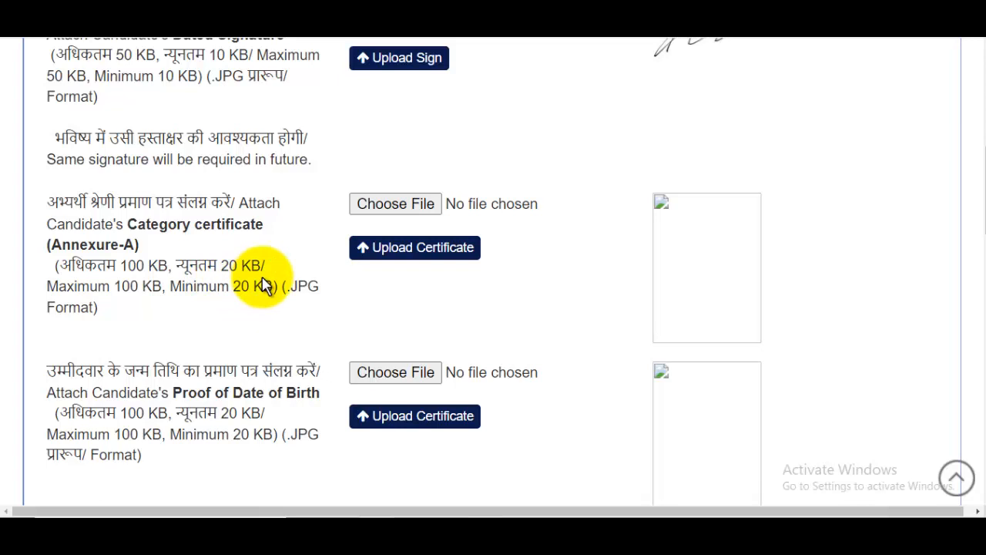
scroll(387, 282, down, 1)
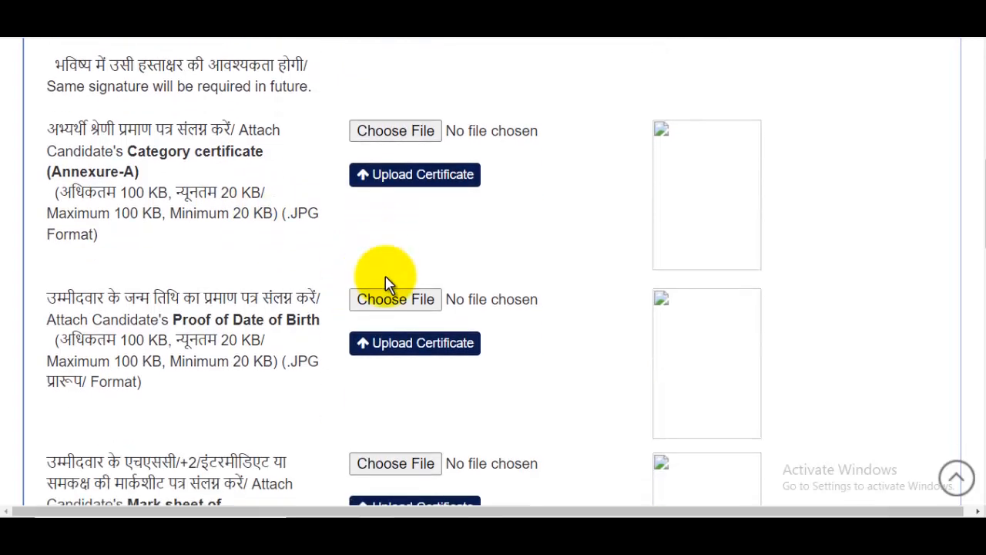
scroll(393, 279, down, 2)
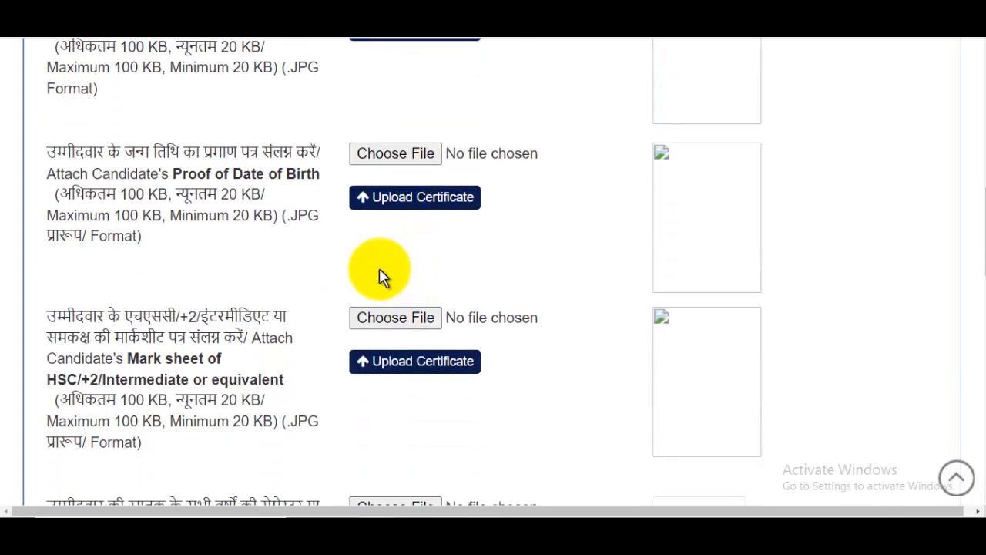
scroll(379, 271, down, 1)
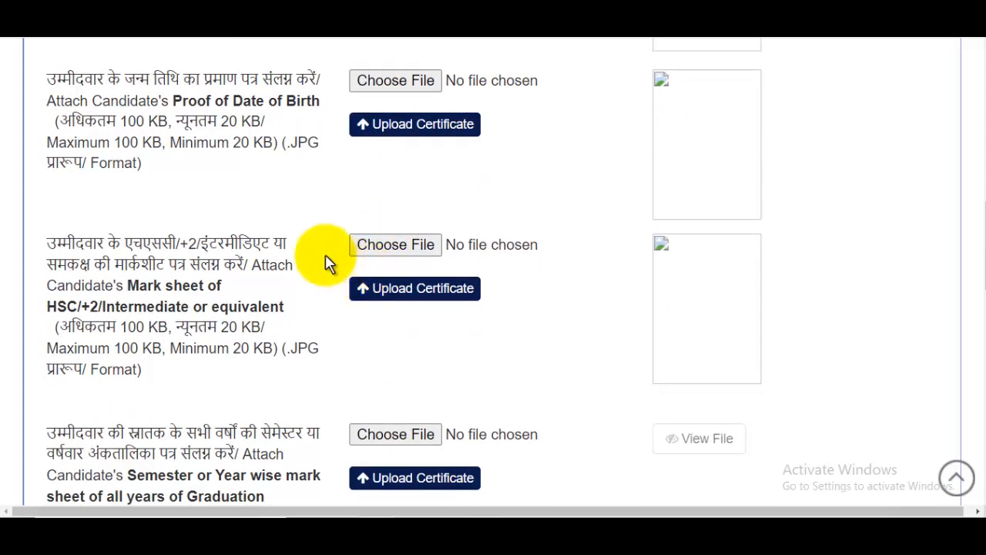
scroll(458, 231, up, 2)
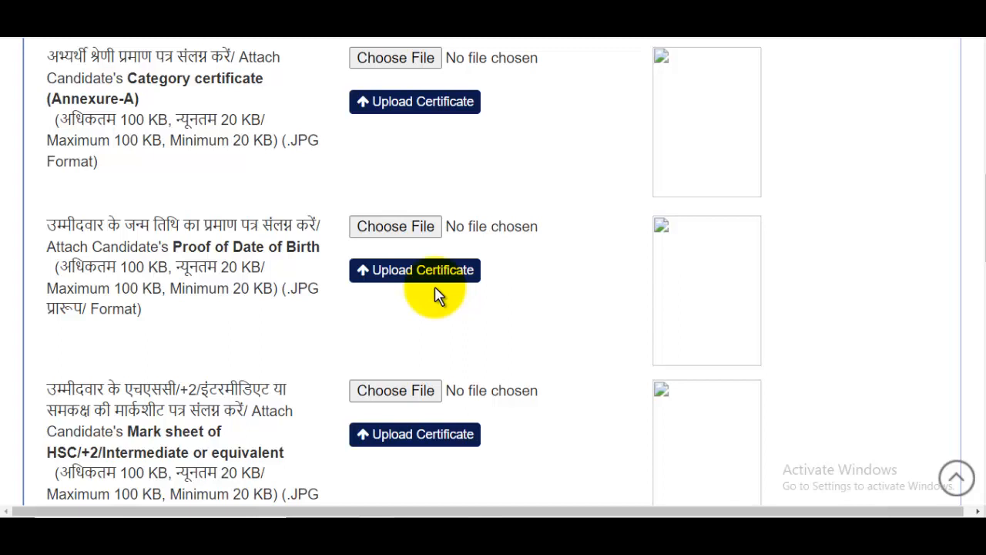
scroll(435, 297, up, 1)
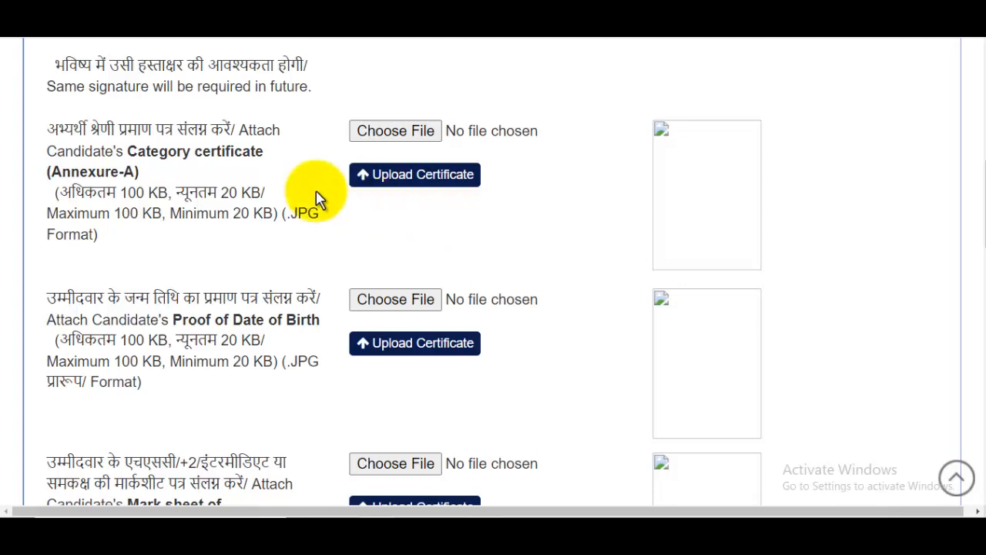
scroll(450, 210, down, 2)
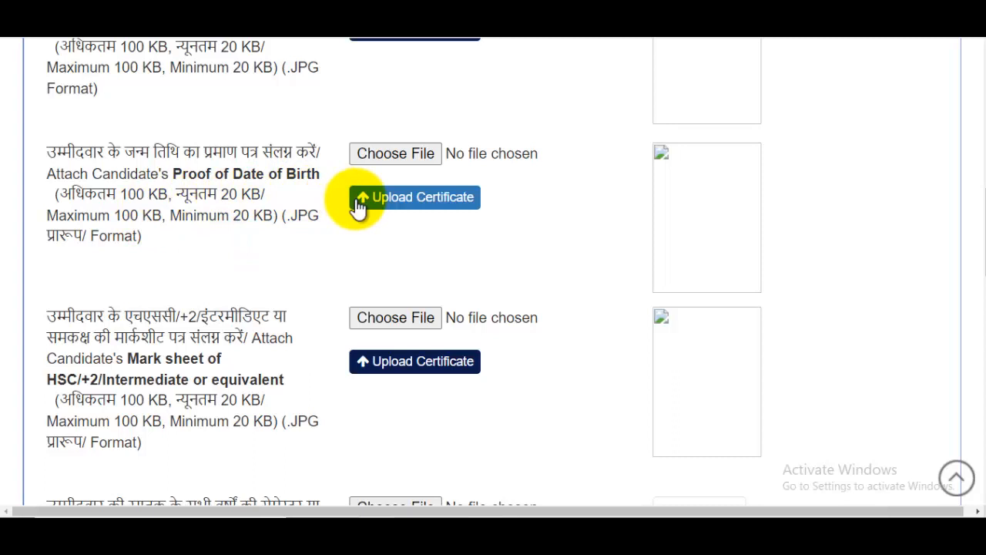
Choose MarkSheet.jpg for Proof of Date of Birth, upload it, and acknowledge the success message.
click(392, 157)
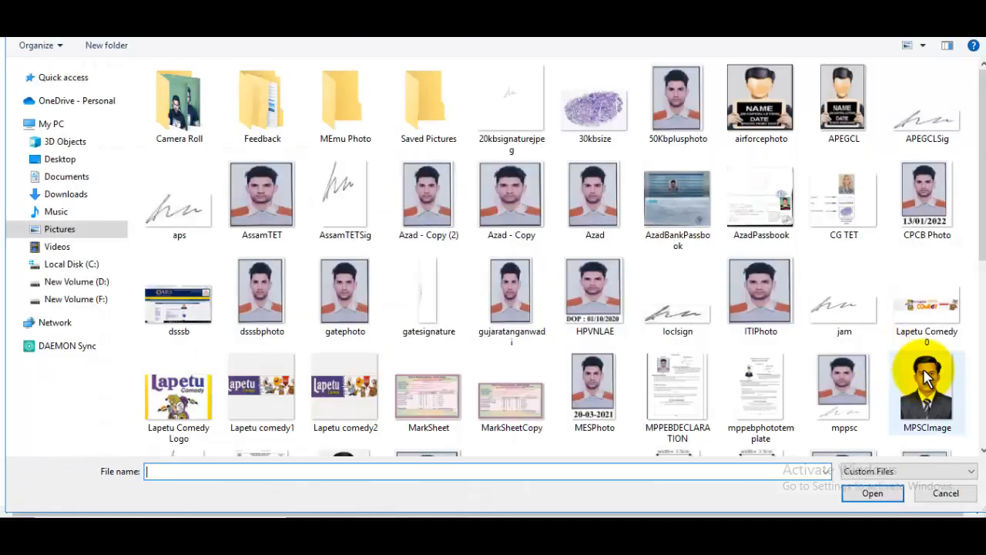
scroll(909, 347, down, 5)
scroll(906, 286, up, 3)
scroll(906, 286, up, 2)
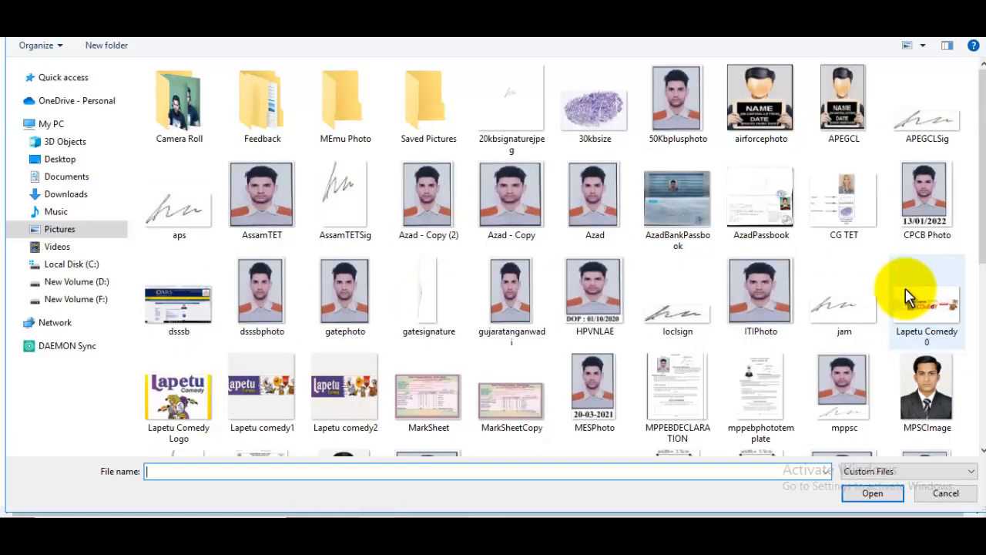
click(428, 393)
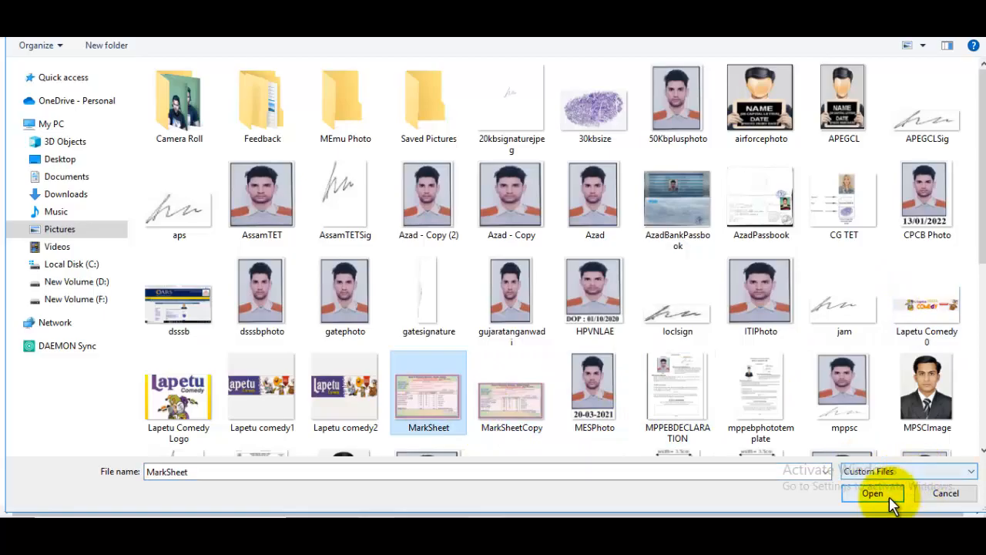
click(889, 496)
click(411, 195)
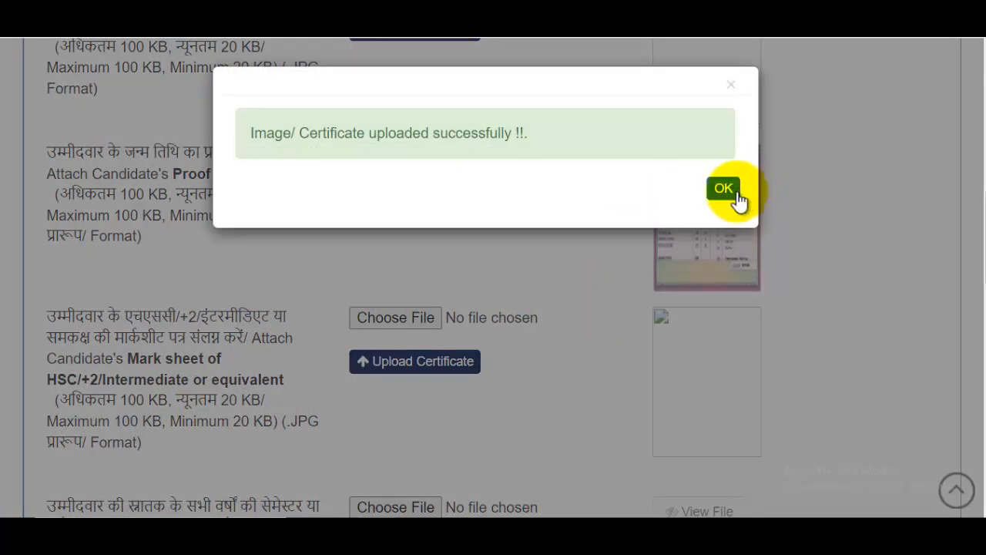
click(732, 192)
scroll(709, 223, down, 1)
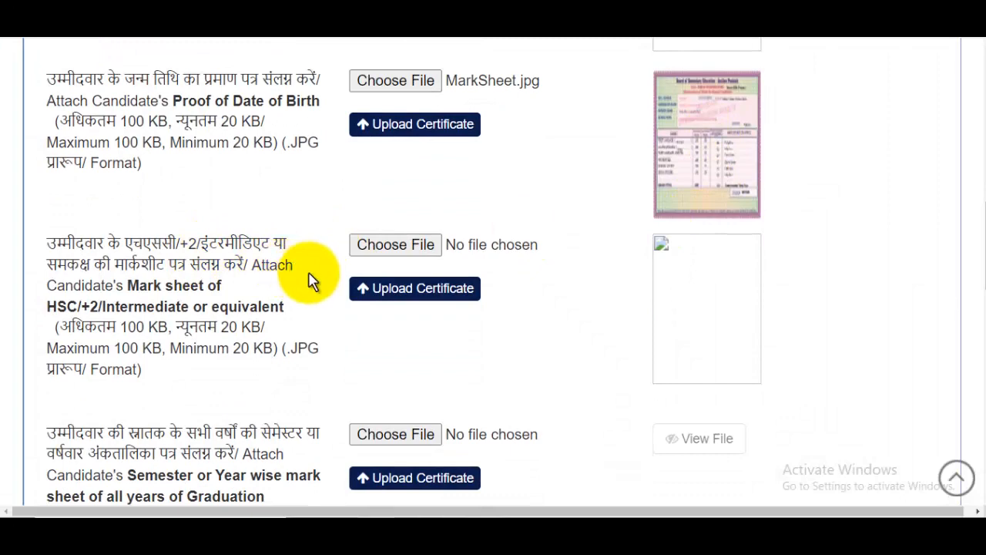
scroll(385, 215, down, 2)
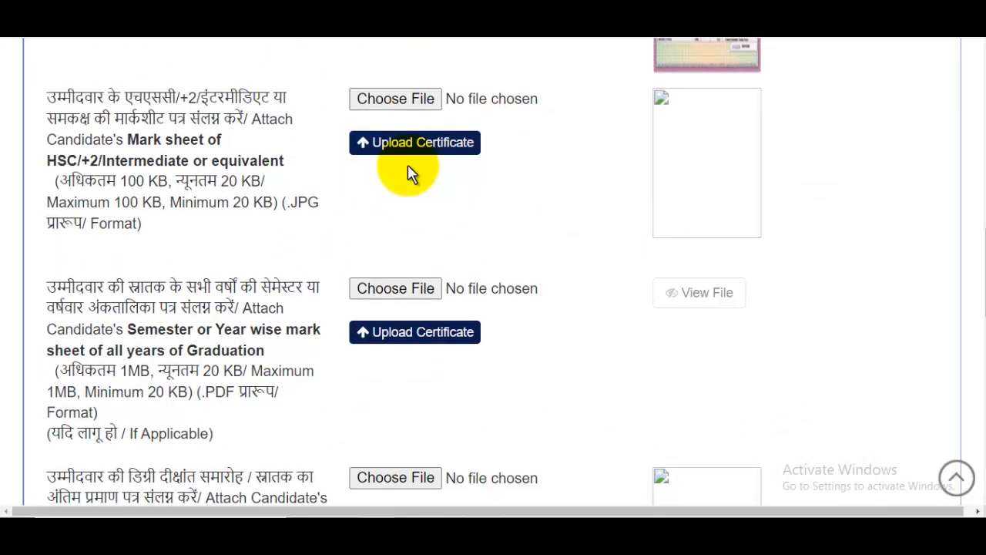
scroll(407, 173, down, 2)
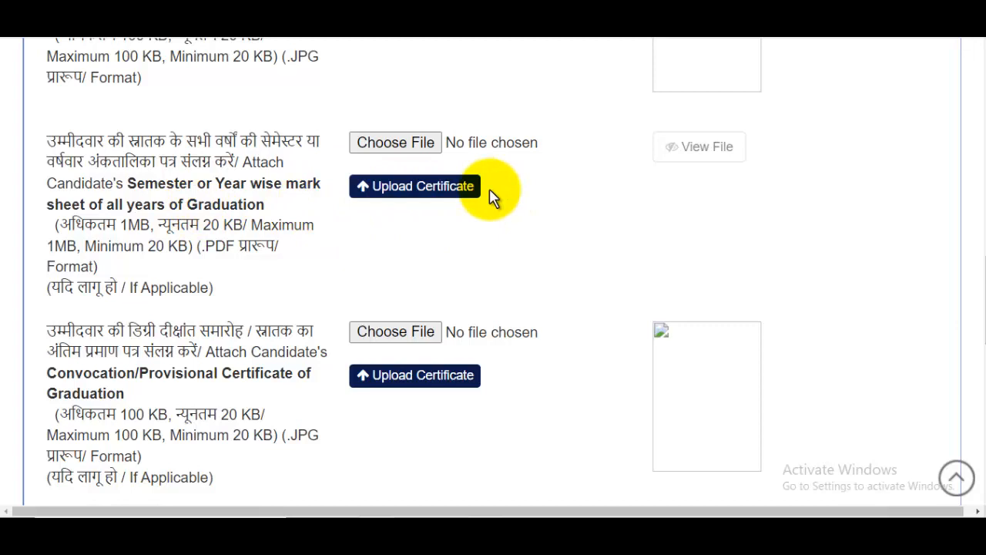
scroll(463, 197, down, 2)
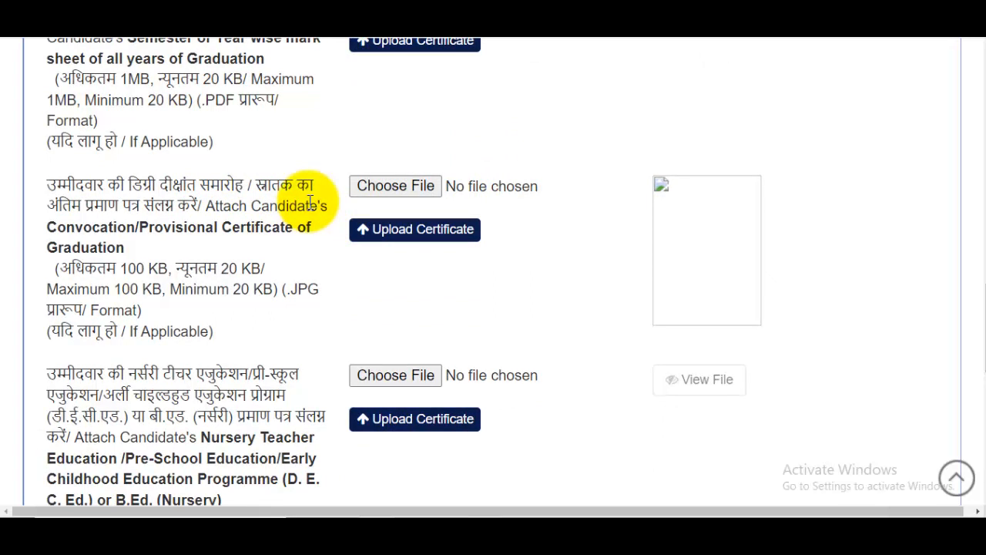
scroll(488, 247, down, 3)
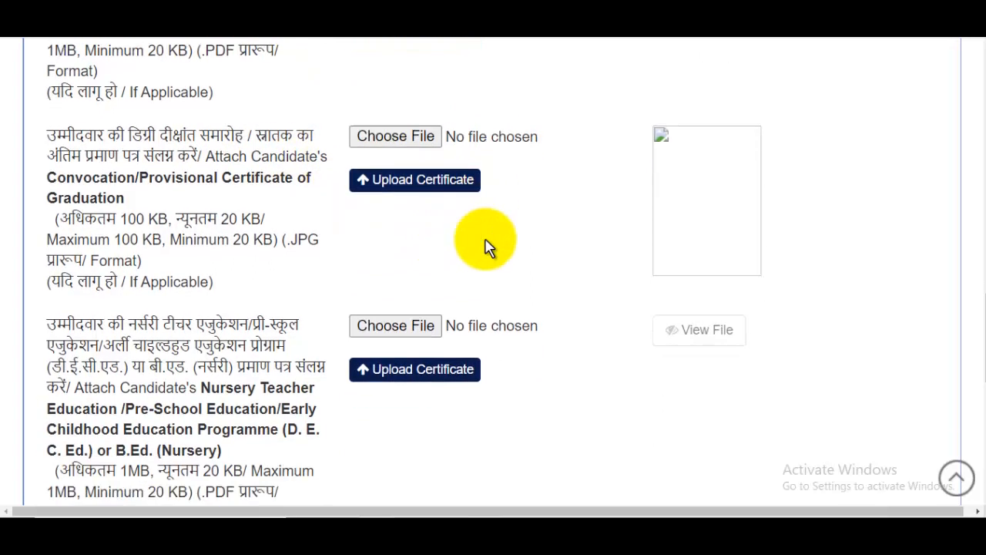
drag(66, 159, 154, 177)
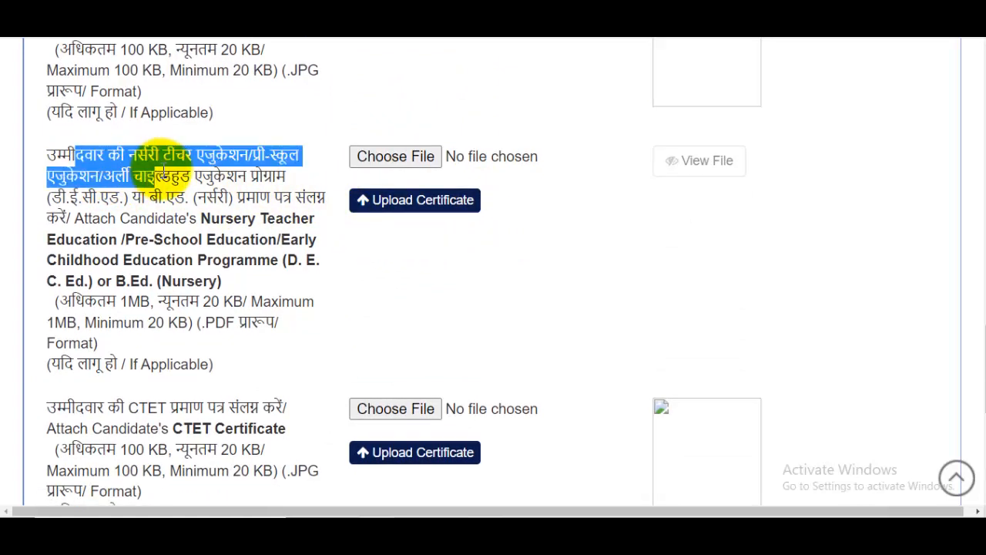
click(240, 198)
scroll(231, 208, down, 1)
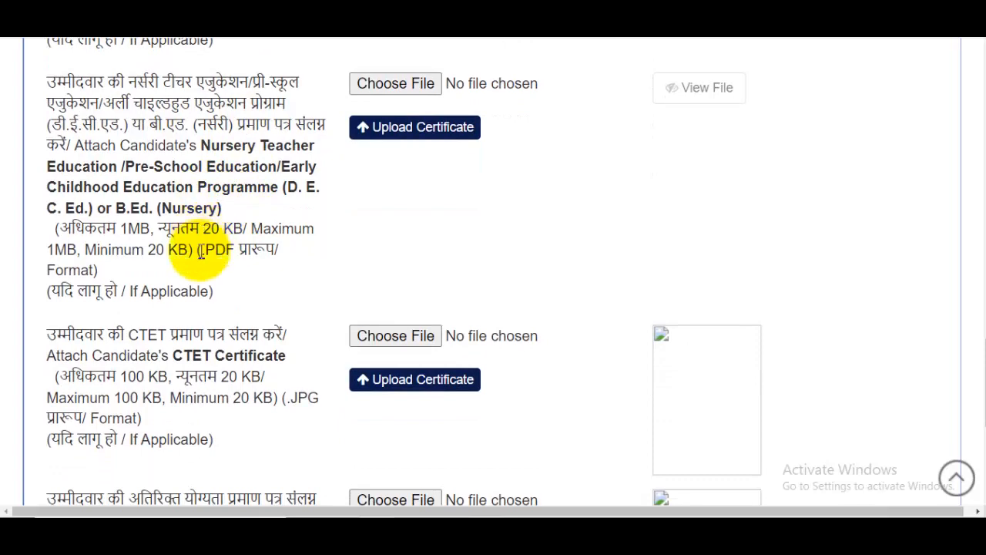
drag(129, 291, 219, 293)
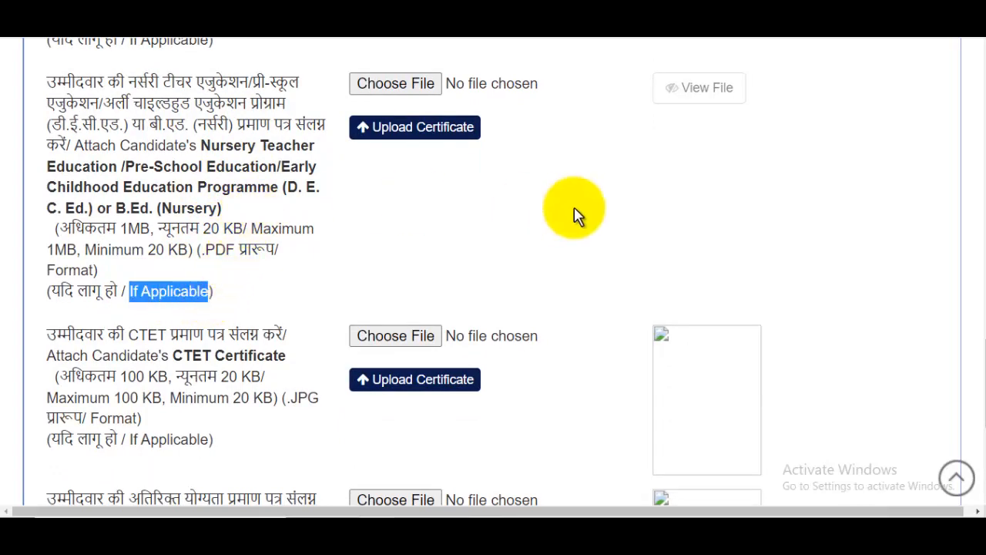
scroll(574, 214, down, 2)
scroll(313, 165, down, 2)
scroll(270, 177, up, 2)
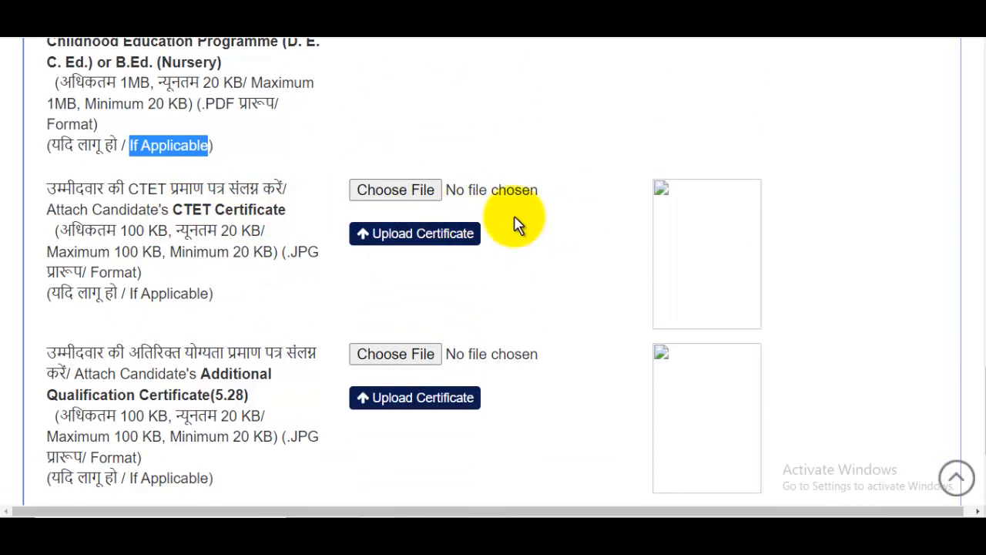
scroll(519, 224, down, 2)
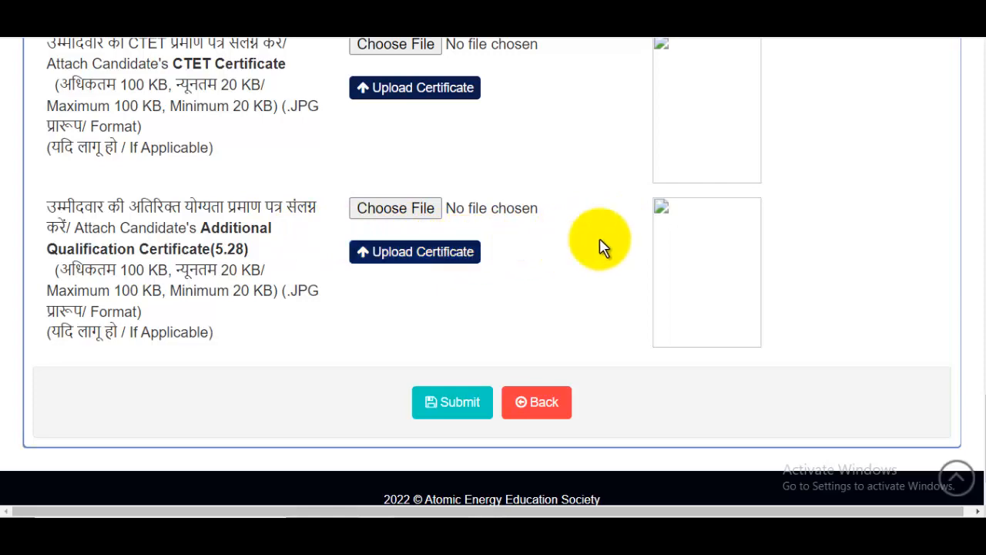
Save the uploads, review the details preview, tick the Declaration and submit the application details.
click(462, 403)
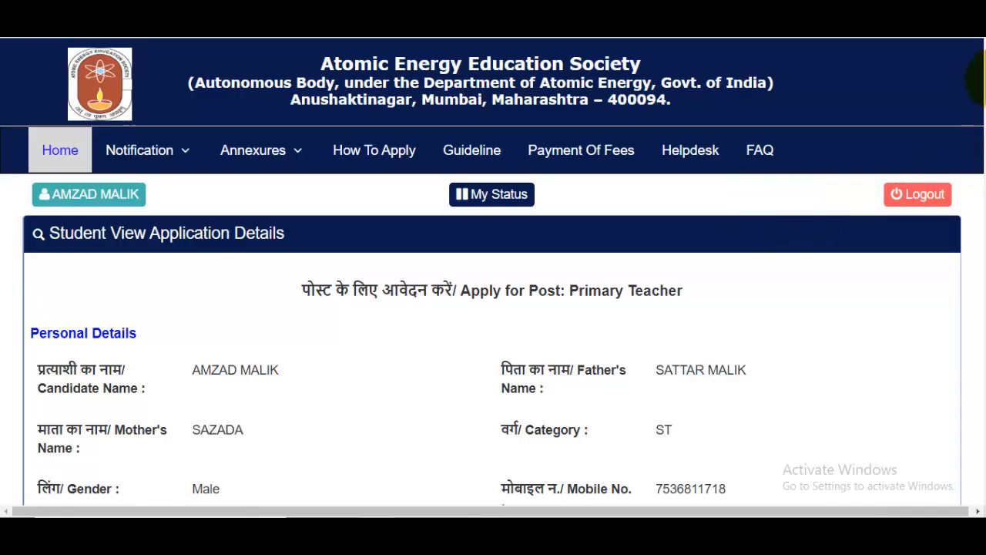
drag(980, 85, 968, 473)
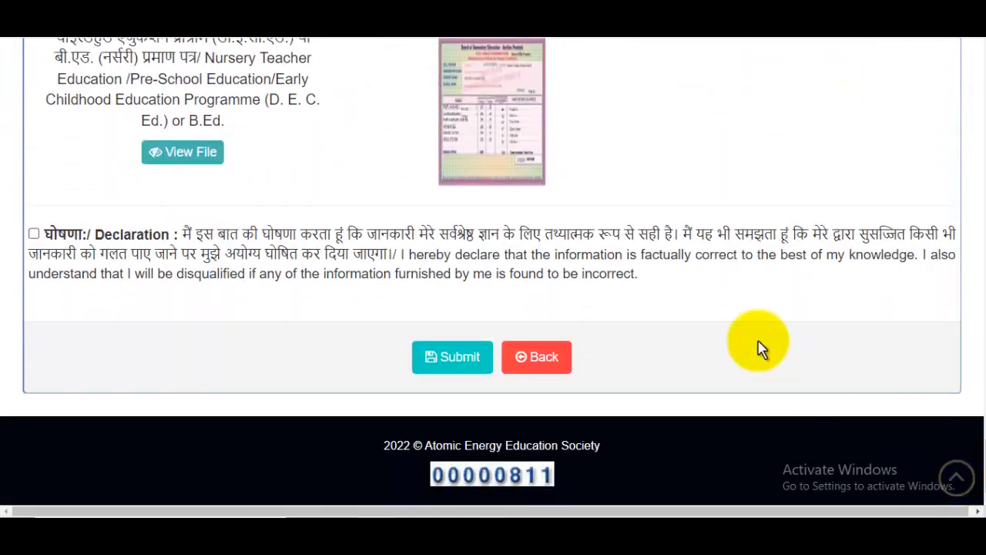
click(34, 234)
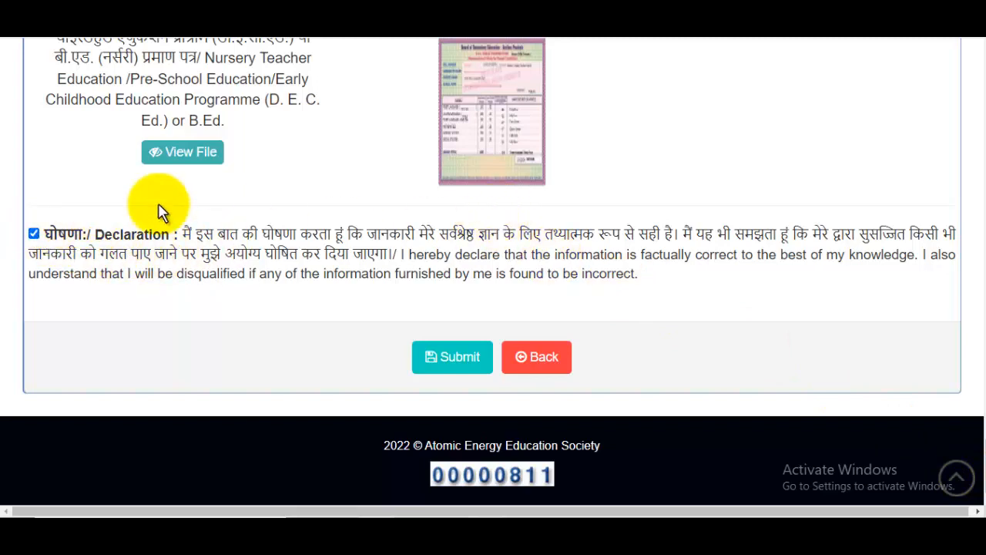
click(447, 358)
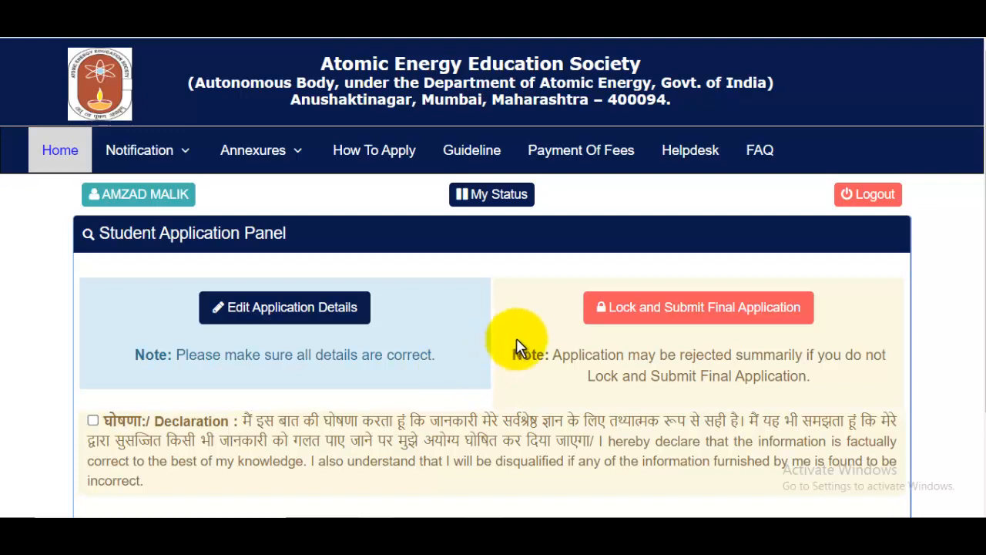
Tick the declaration and confirm 'Lock and Submit Final Application' with 'Yes, Lock it!'.
scroll(526, 327, down, 2)
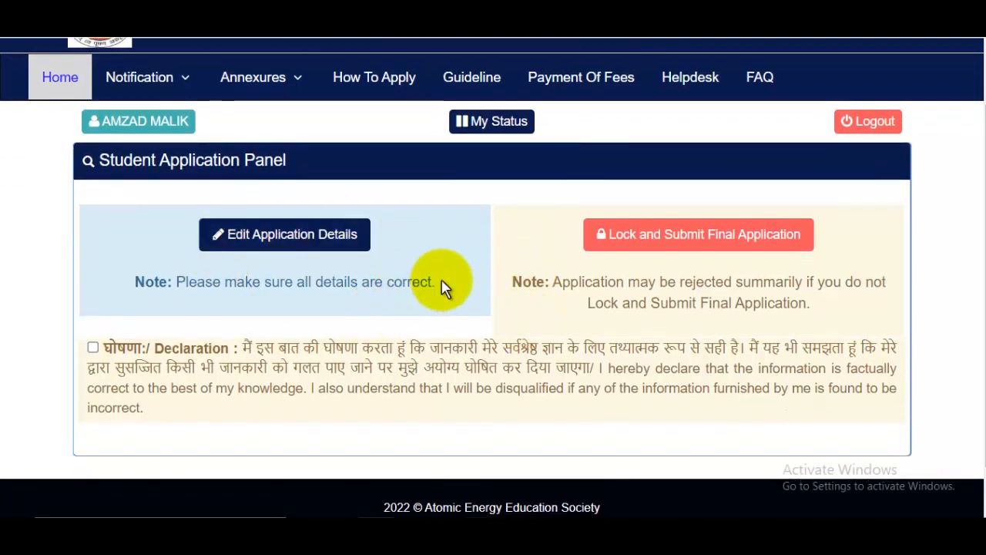
scroll(444, 286, down, 1)
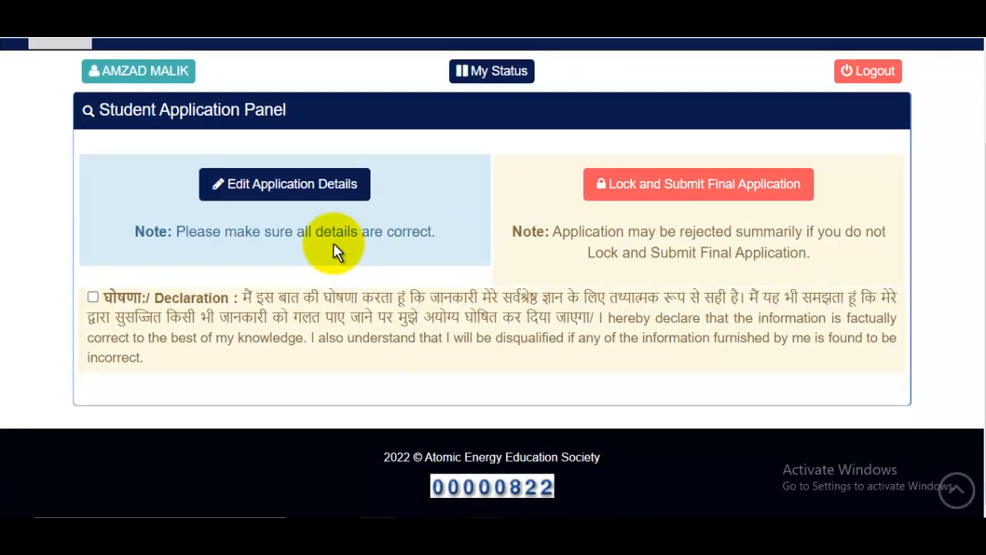
click(300, 201)
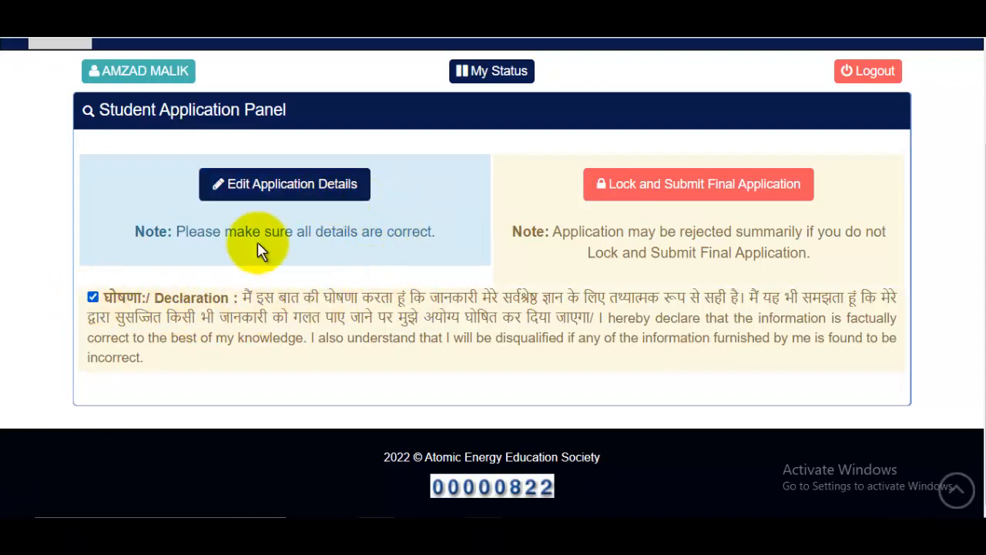
click(687, 188)
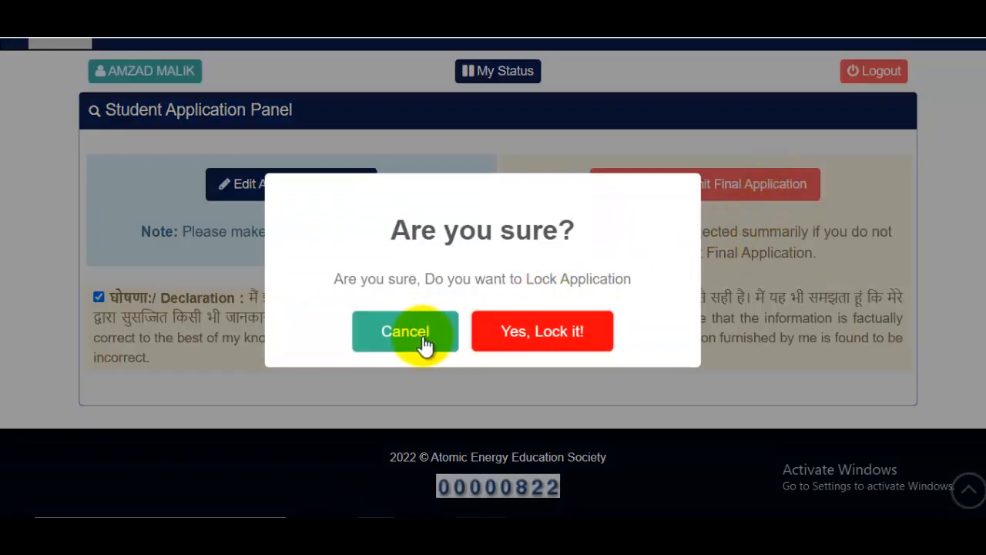
click(550, 335)
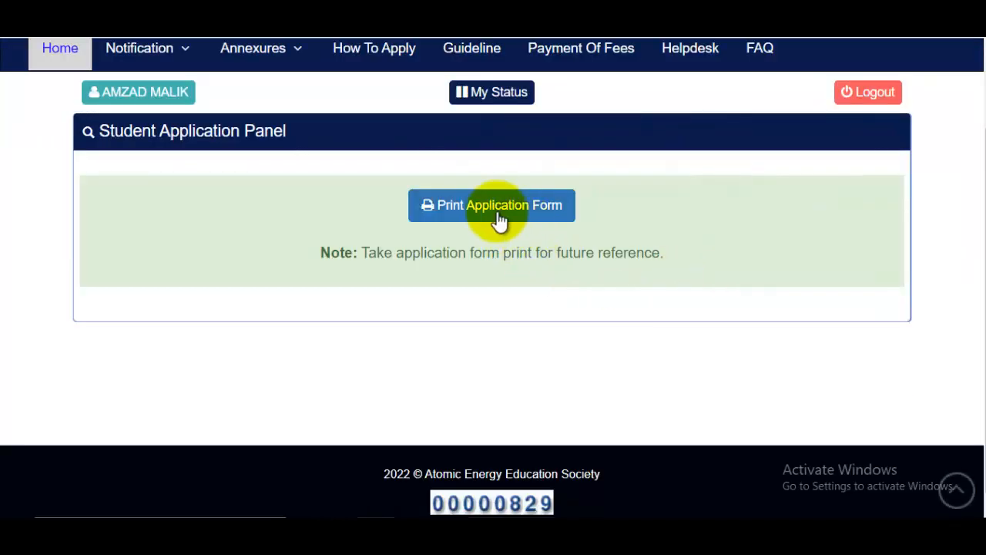
Download the printable application form PDF, check the dates-and-fees tab, then return to the panel.
click(543, 206)
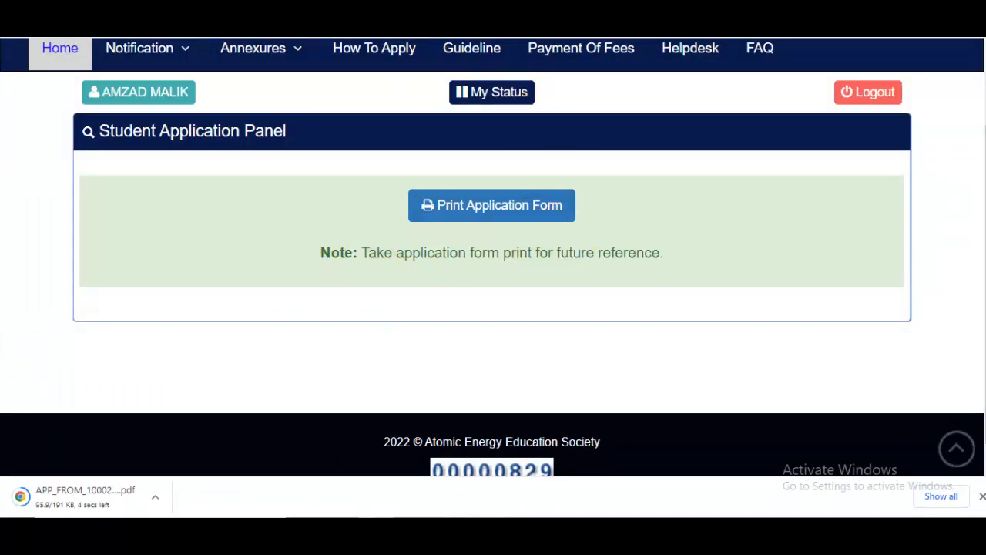
click(451, 11)
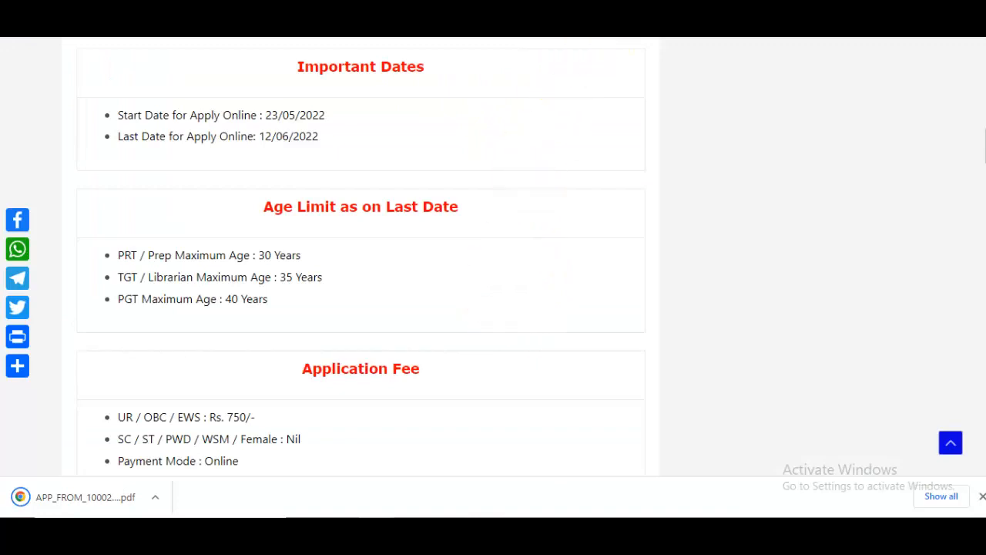
click(574, 10)
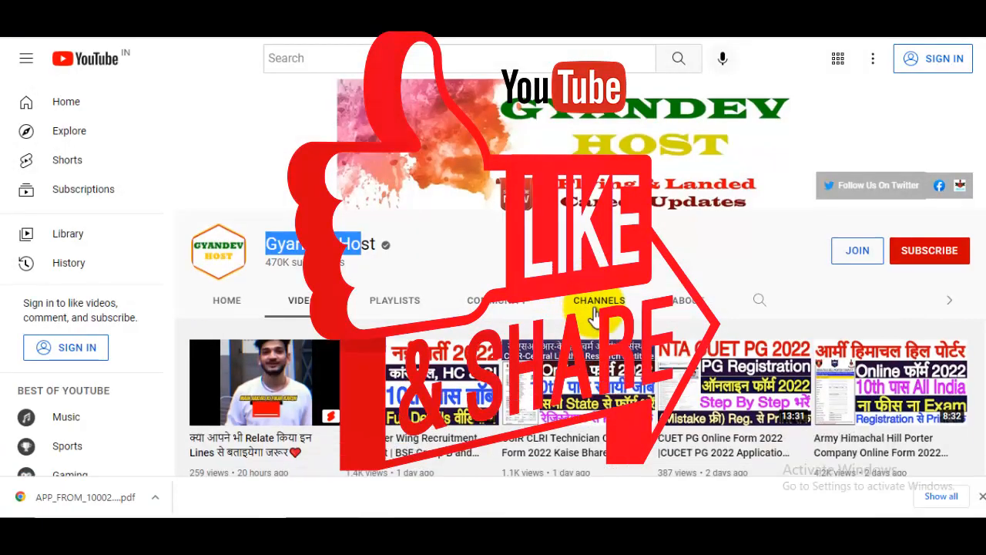
scroll(589, 301, down, 3)
scroll(578, 297, down, 2)
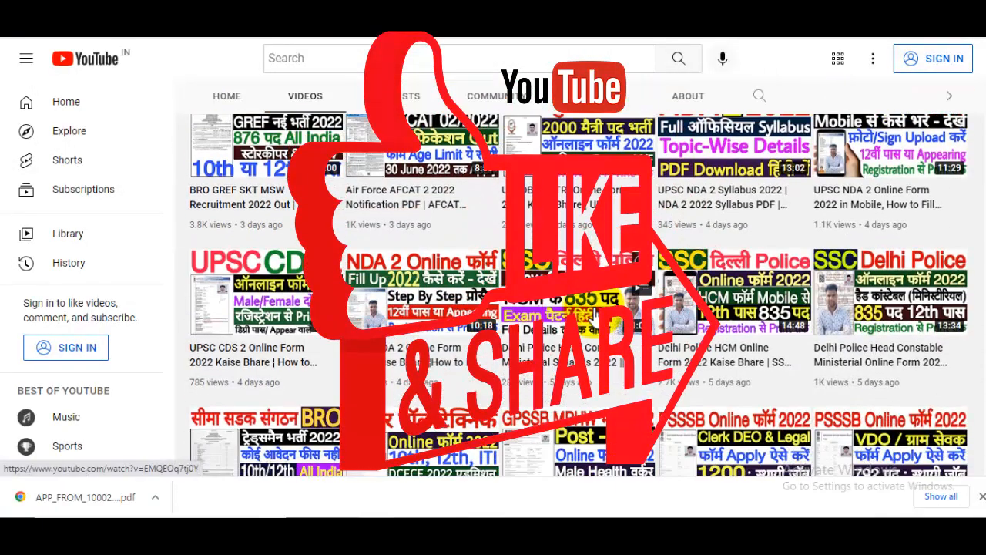